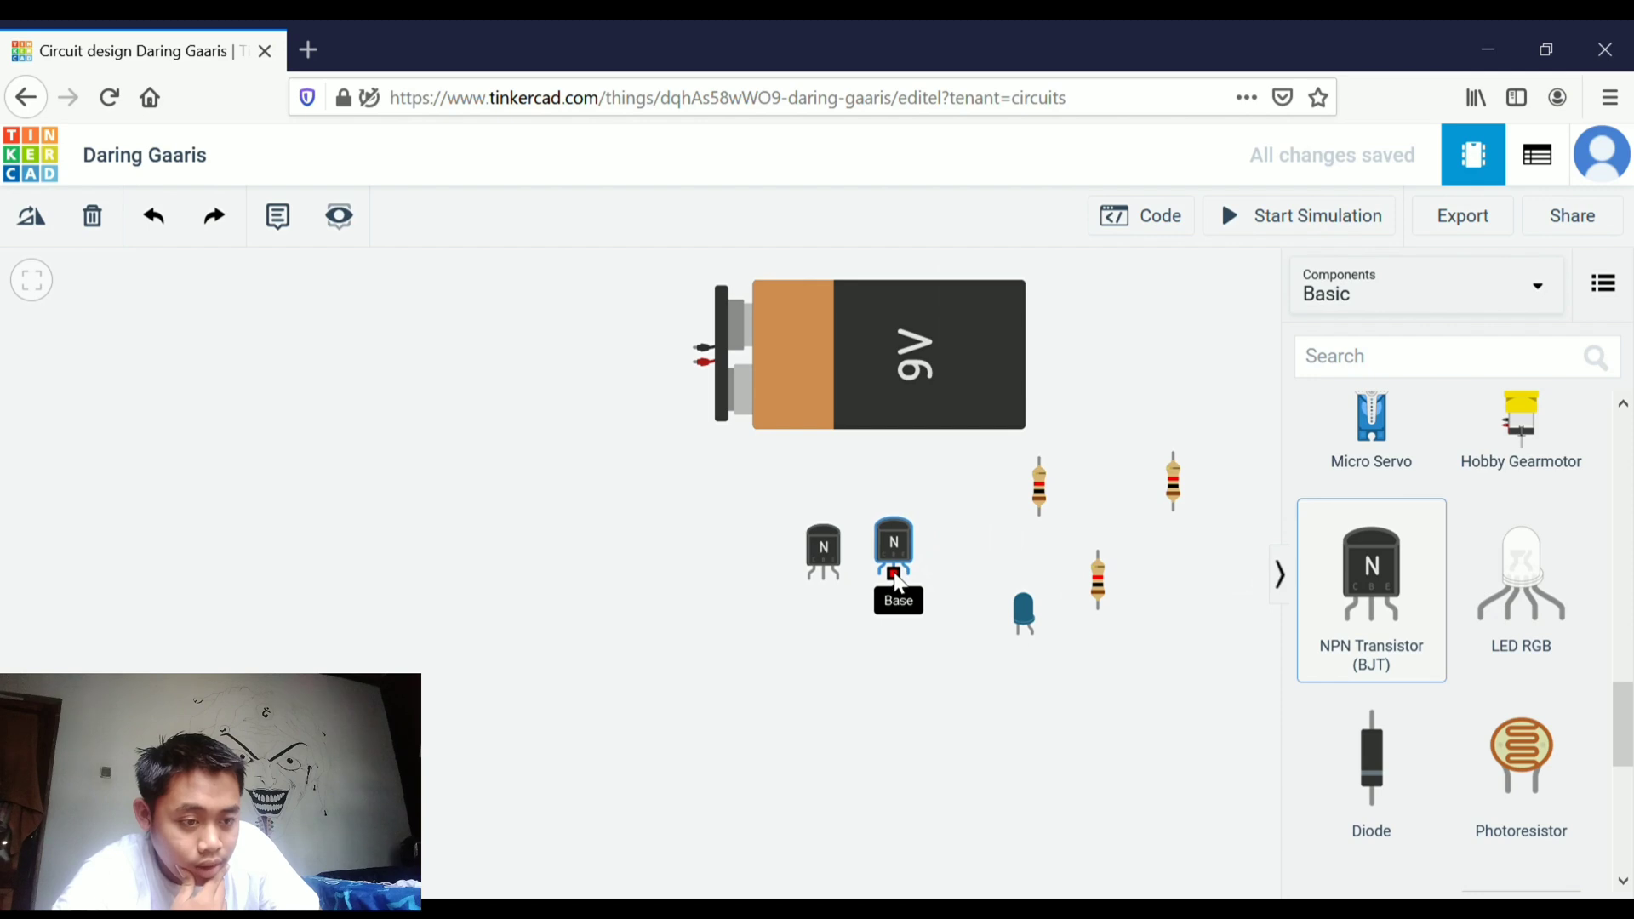
Add a photoresistor to the canvas just below the two NPN transistors
left_click(939, 630)
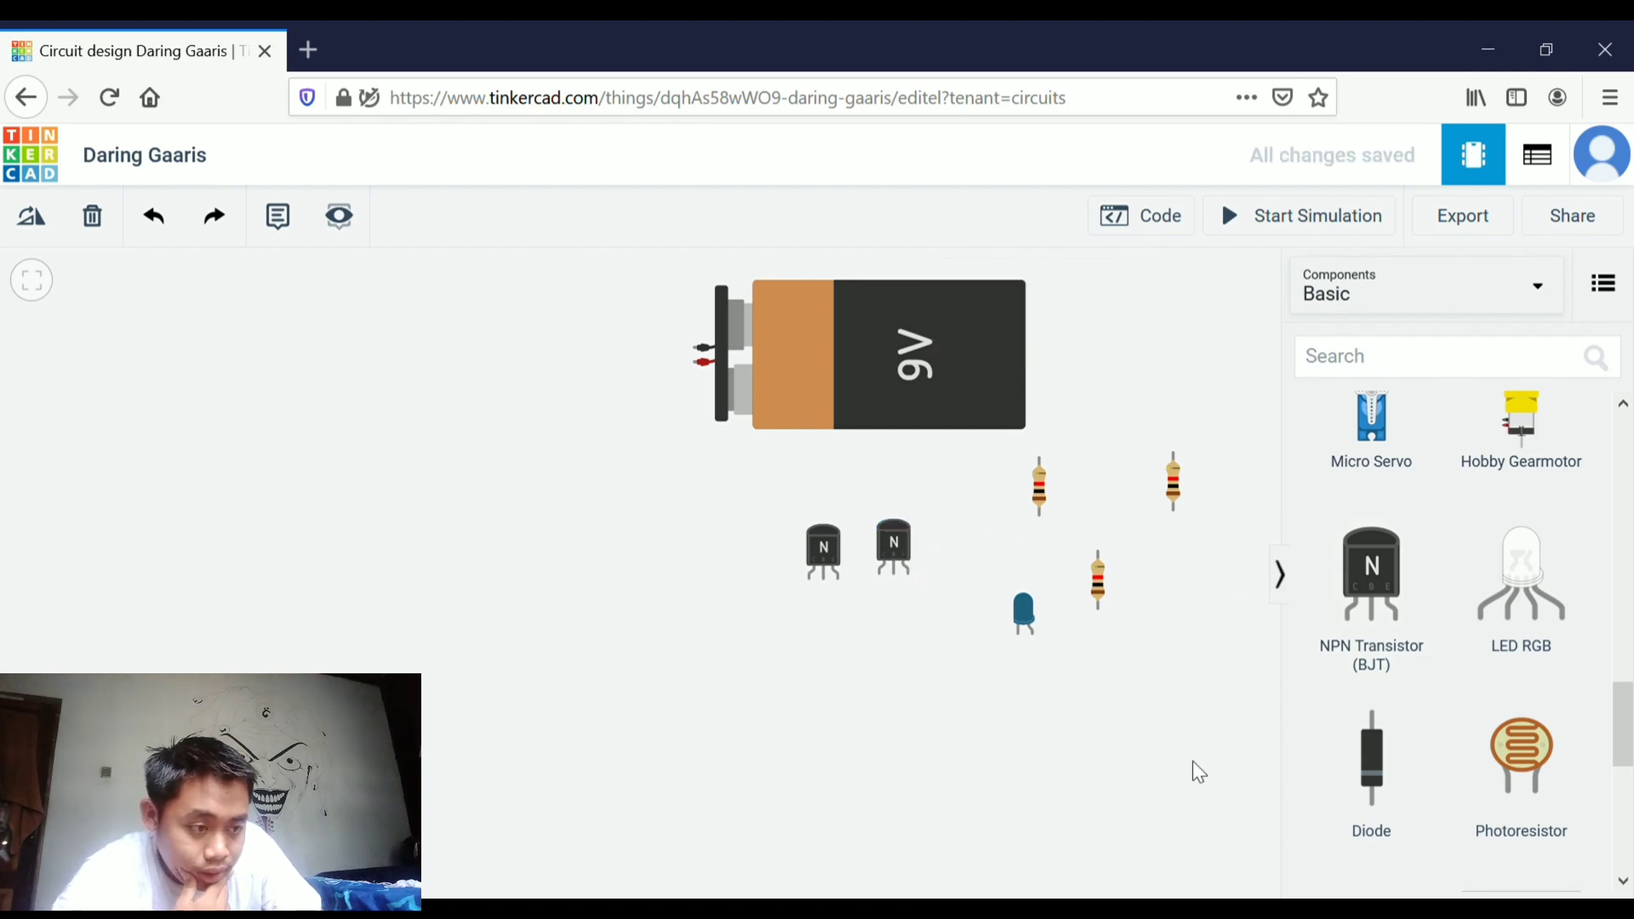
left_click_drag(1562, 760, 890, 665)
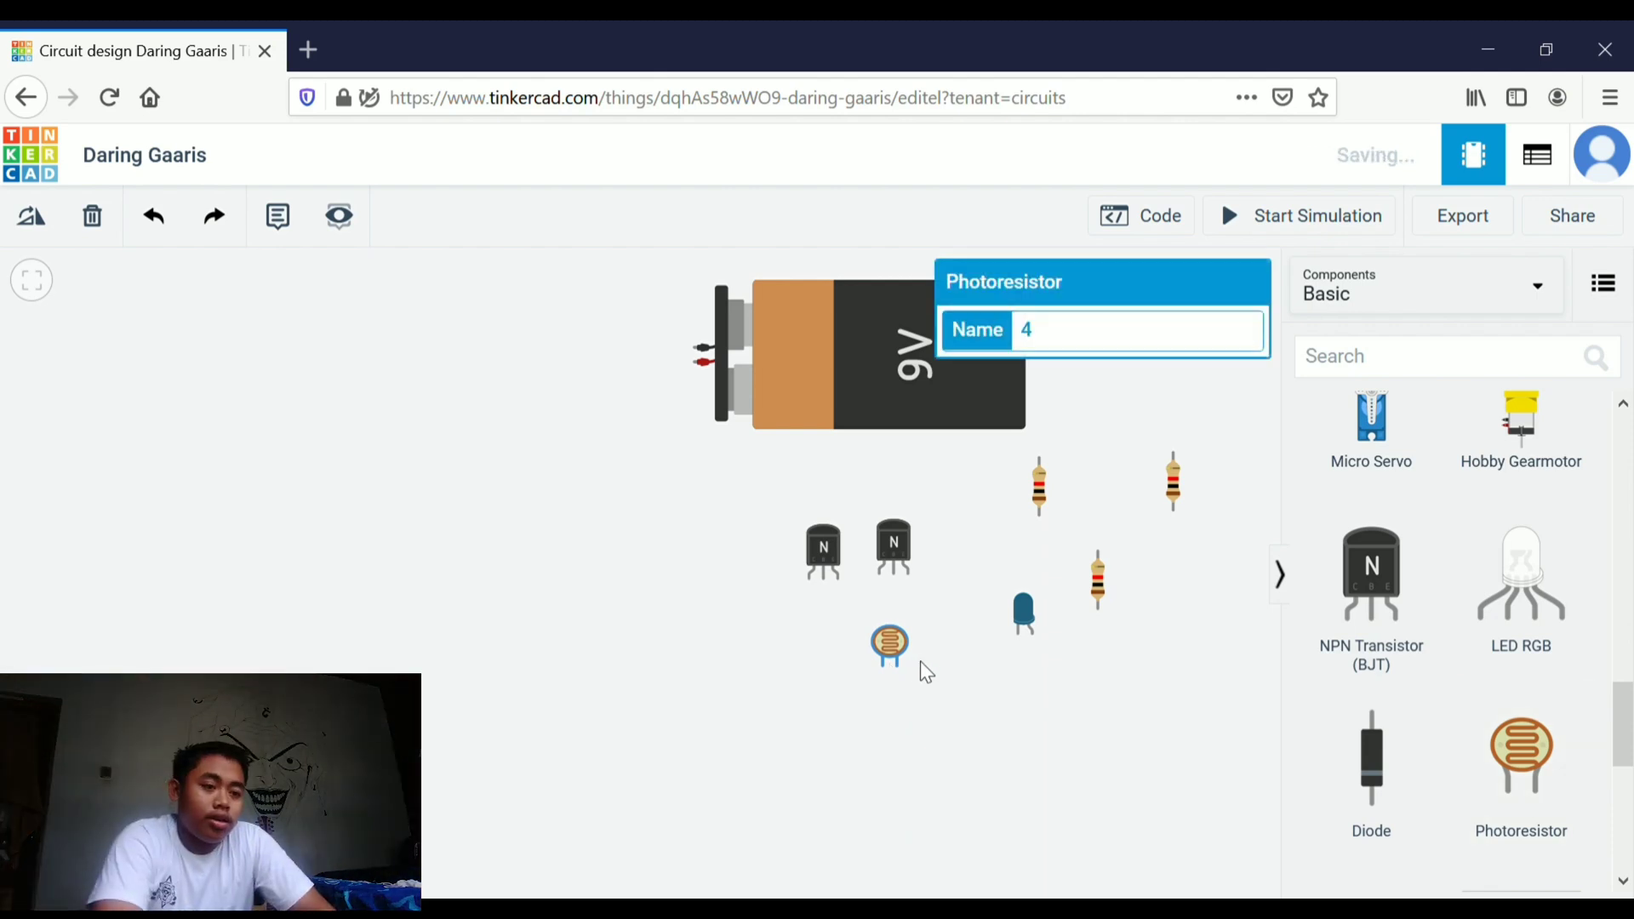
left_click(1163, 657)
Search the components for "bre" and place a full-size Breadboard on the canvas beneath the parts
left_click(1357, 362)
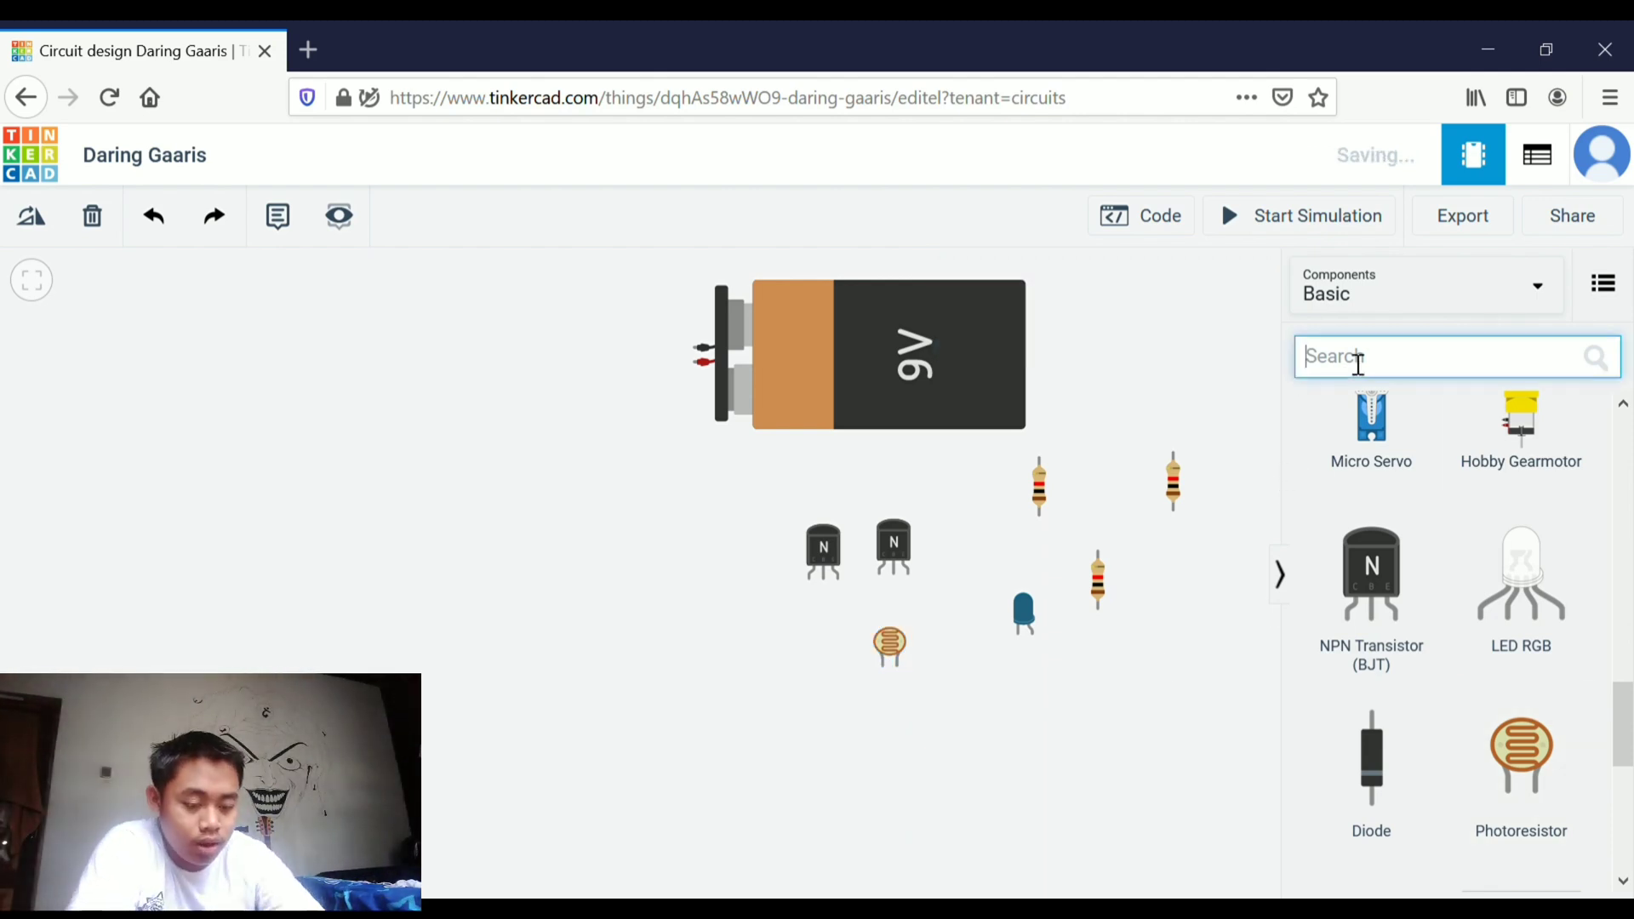
type("bre")
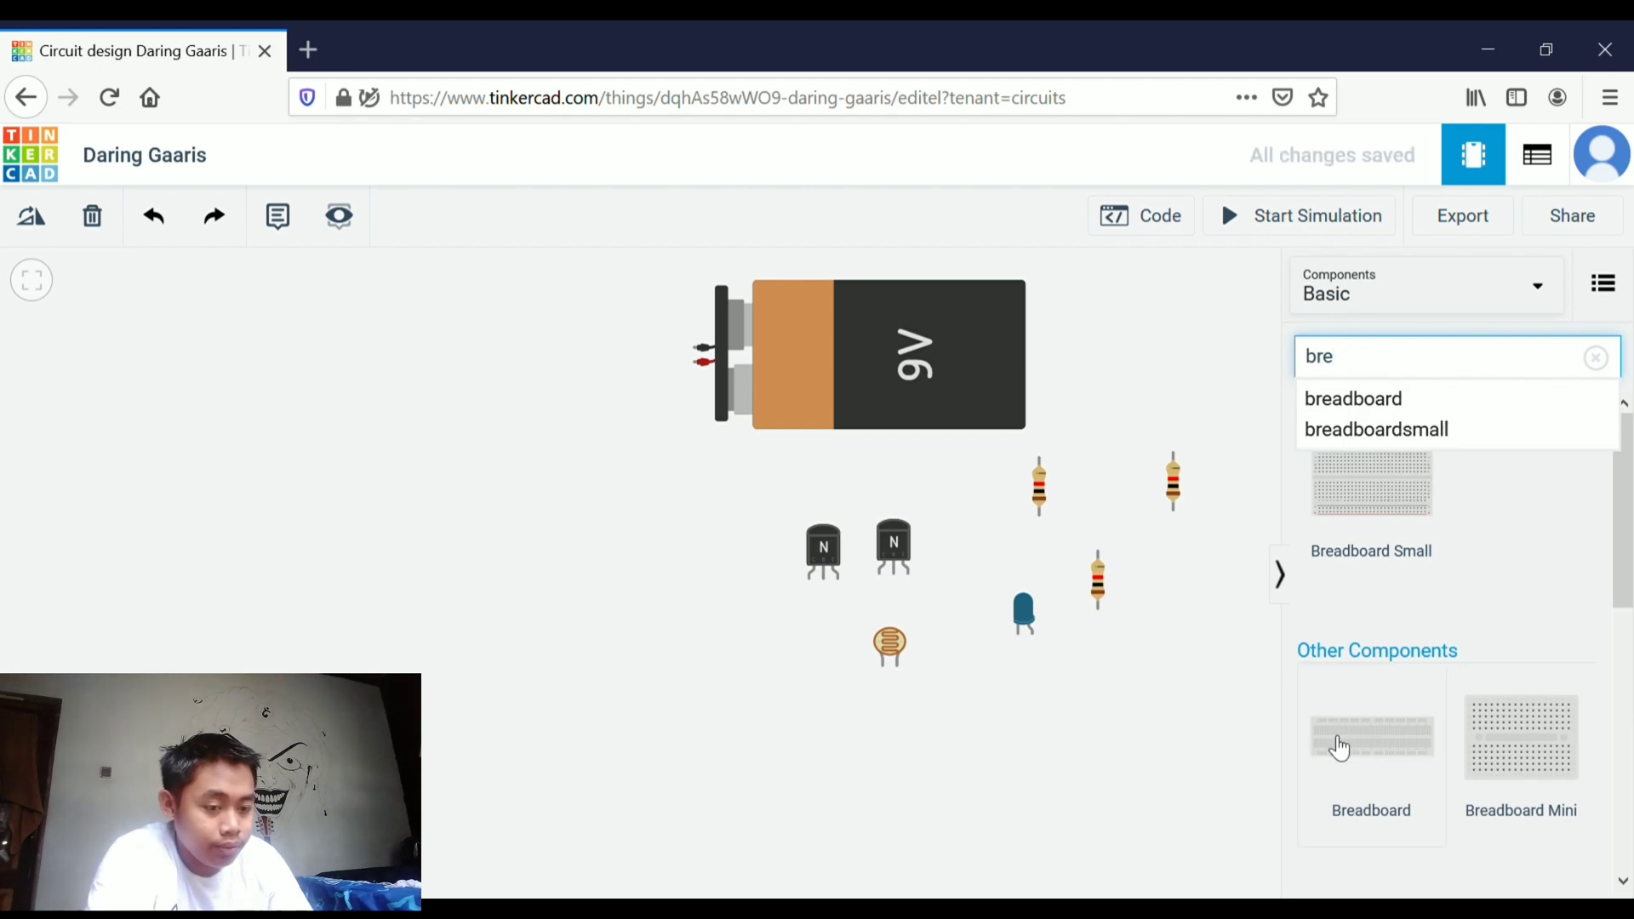
left_click(1396, 761)
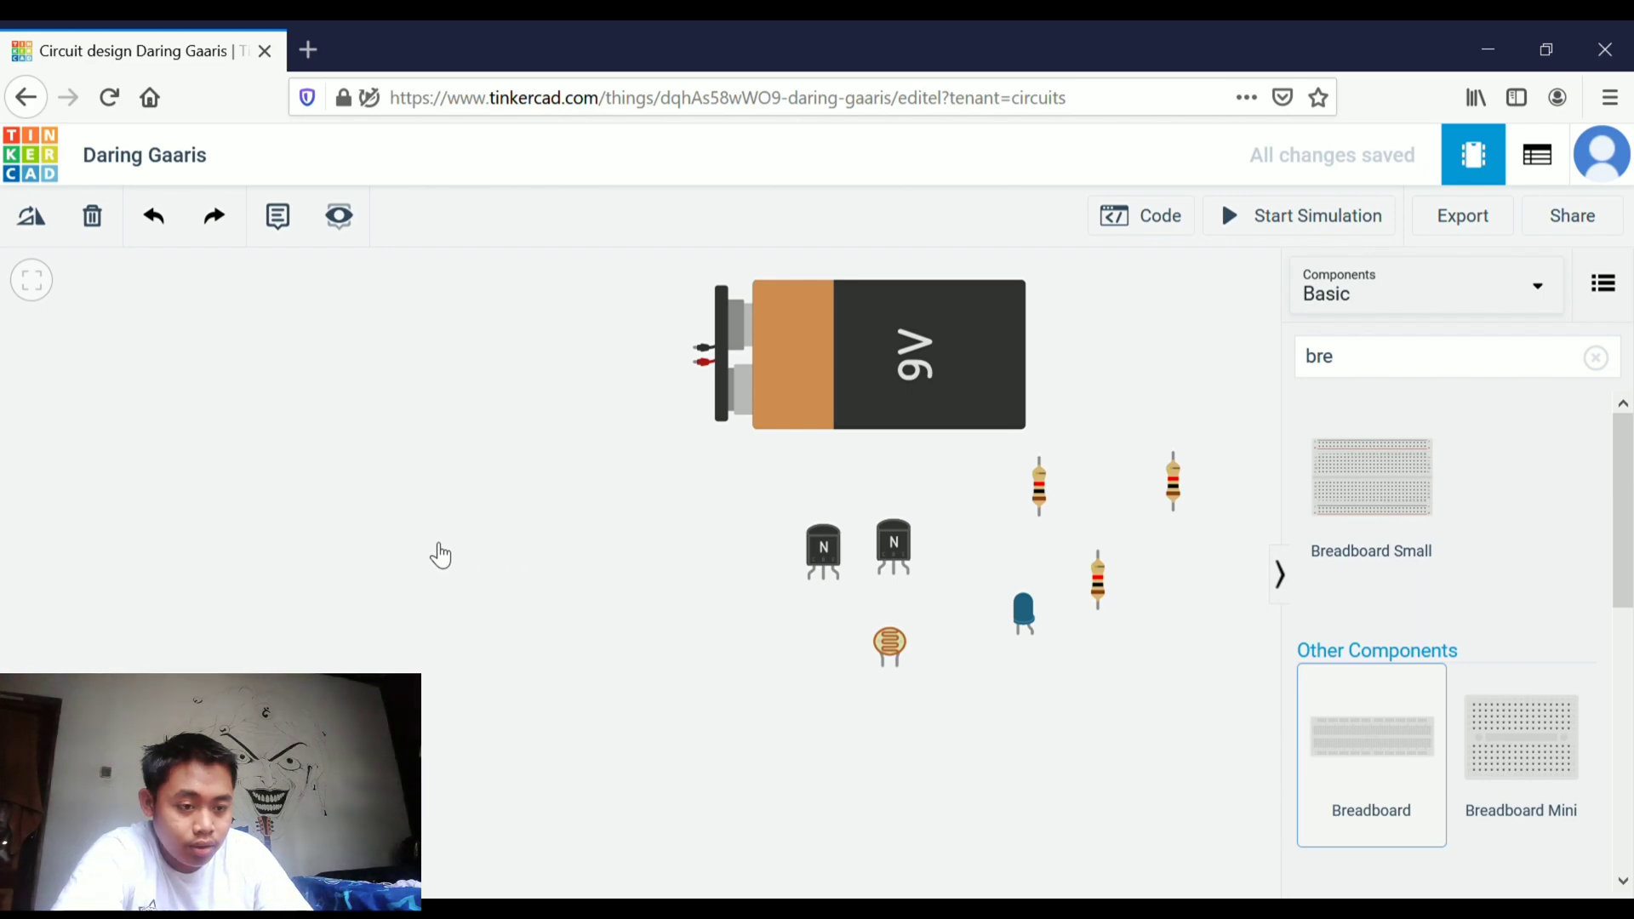
left_click_drag(1450, 728, 1098, 677)
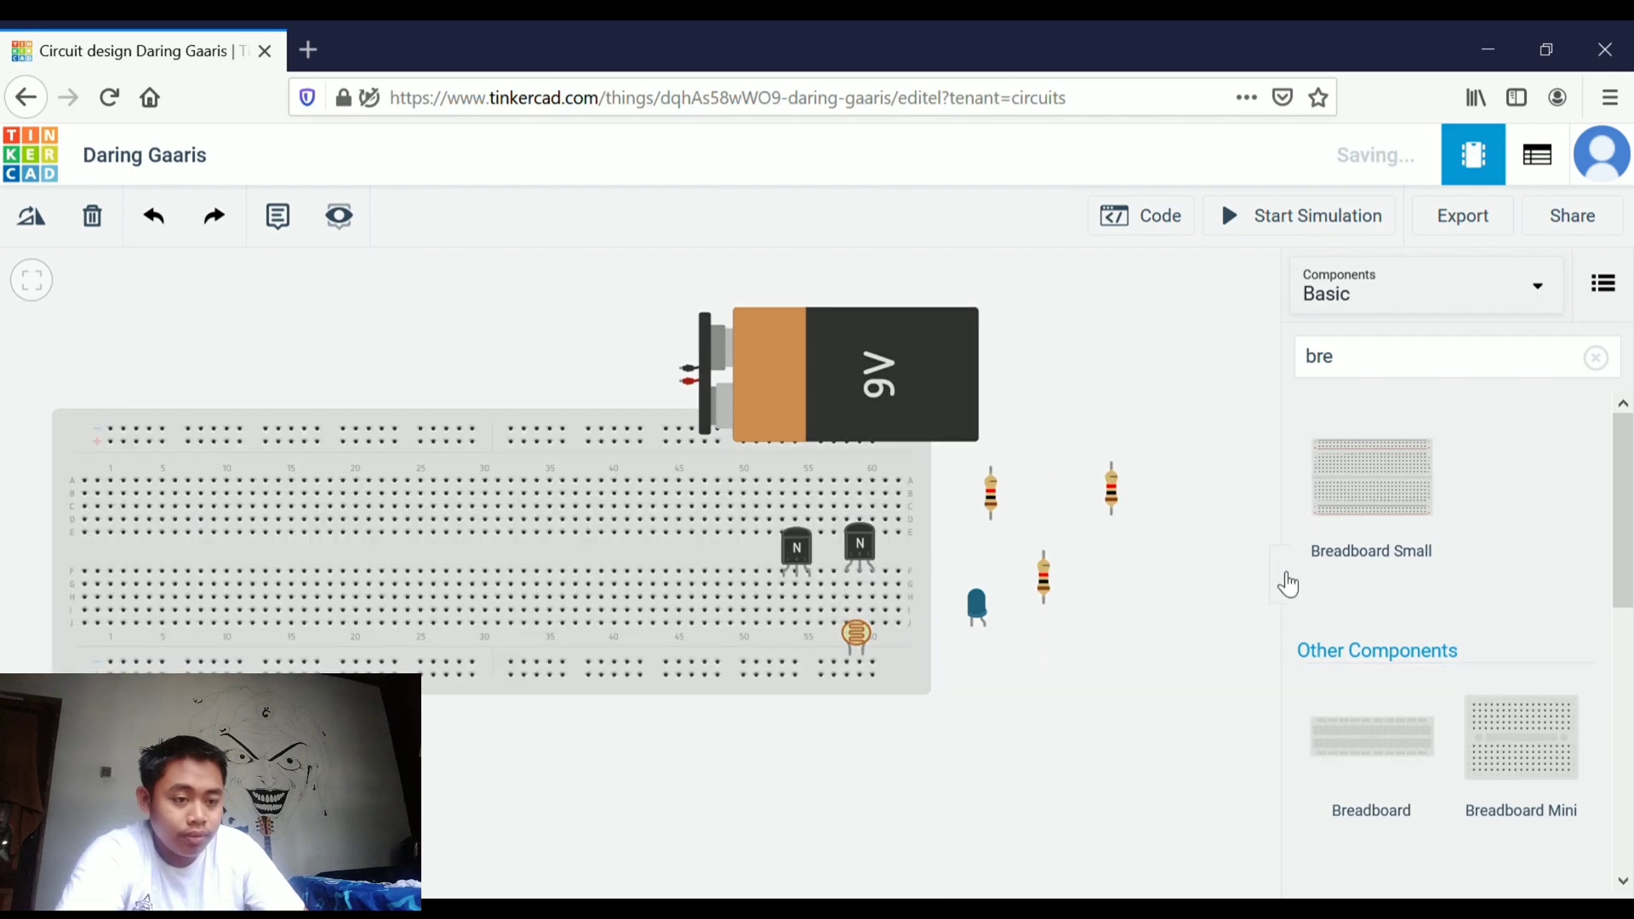
left_click(1281, 576)
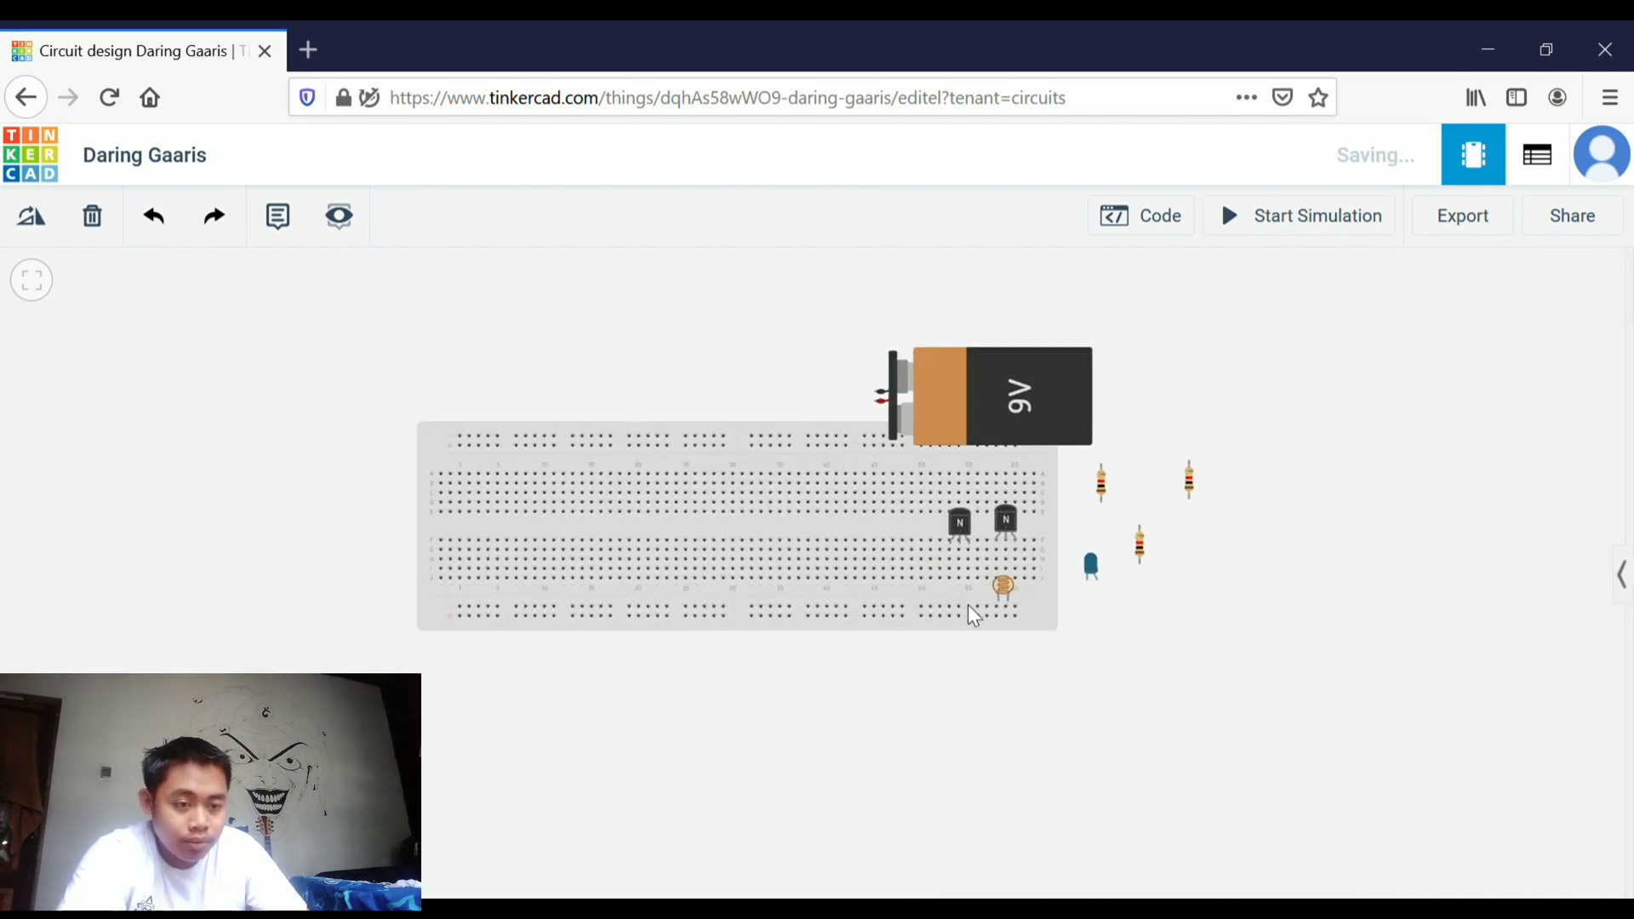
Remove the stray wire and move the breadboard slightly to the left
left_click(778, 538)
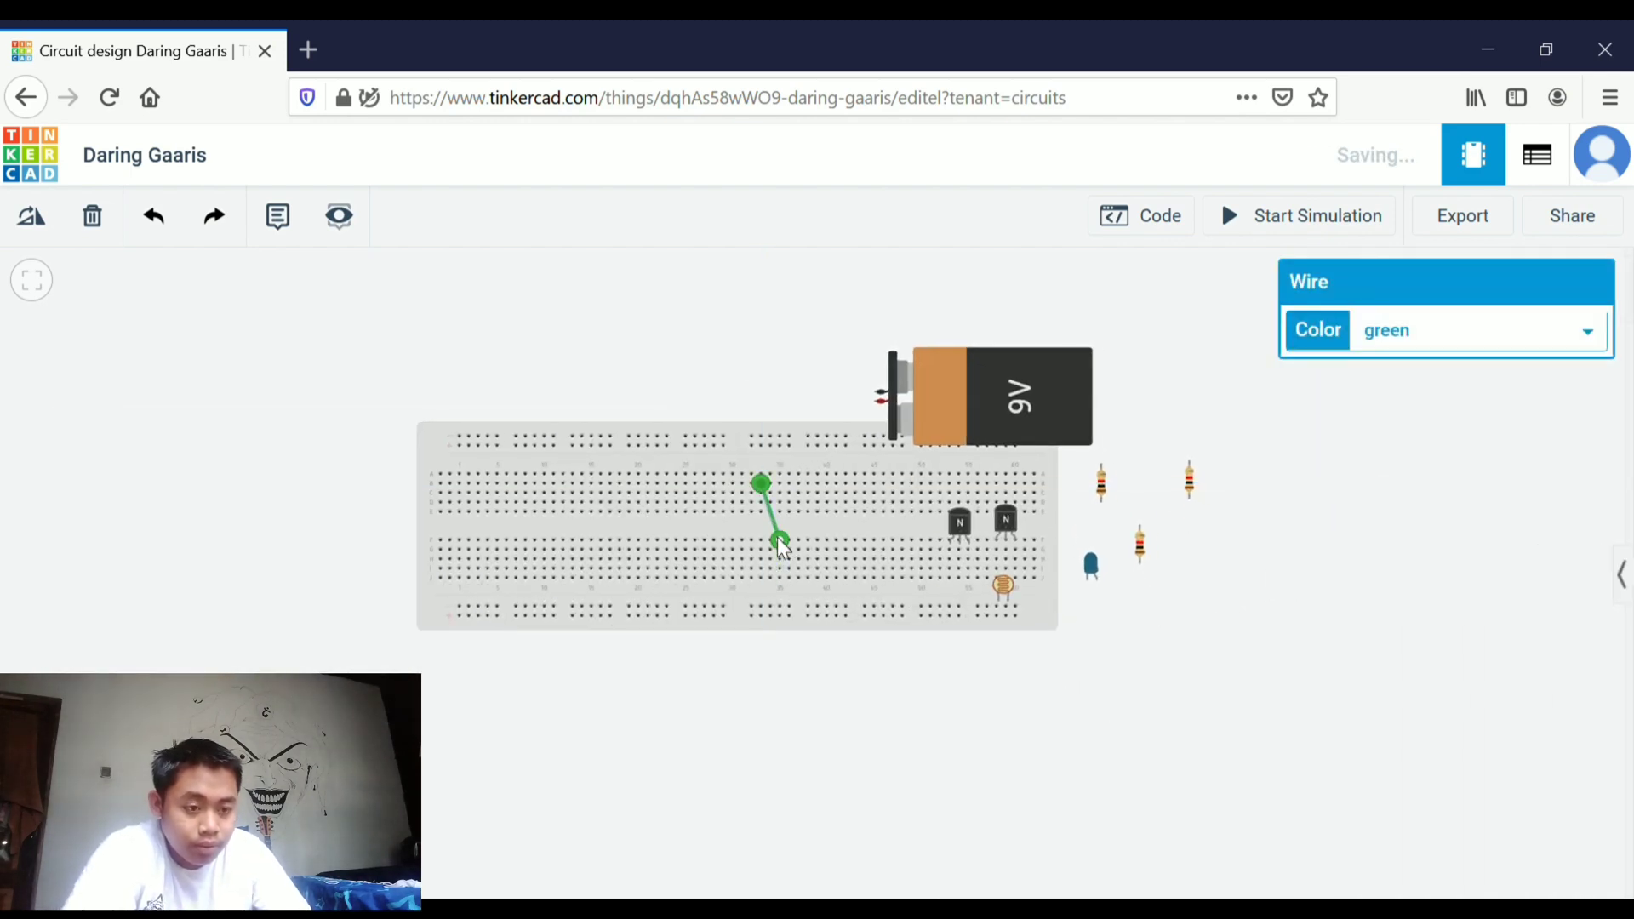
key("Delete")
left_click_drag(759, 518, 655, 528)
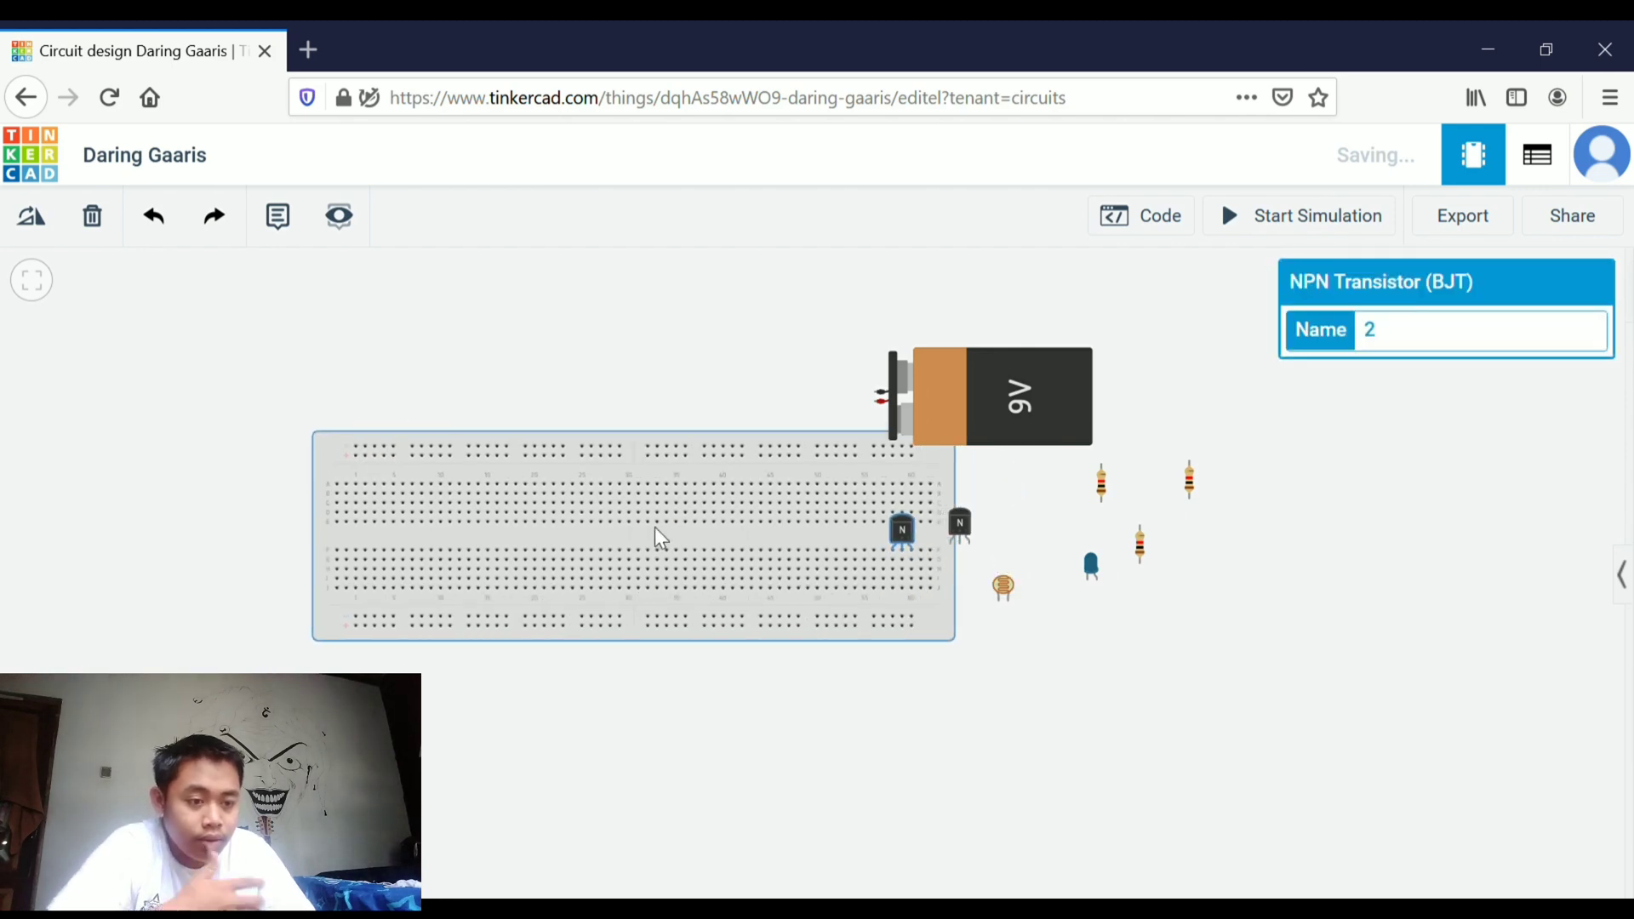
Move both transistors off the breadboard to its right and shift the 9V battery upward
left_click_drag(899, 545, 970, 650)
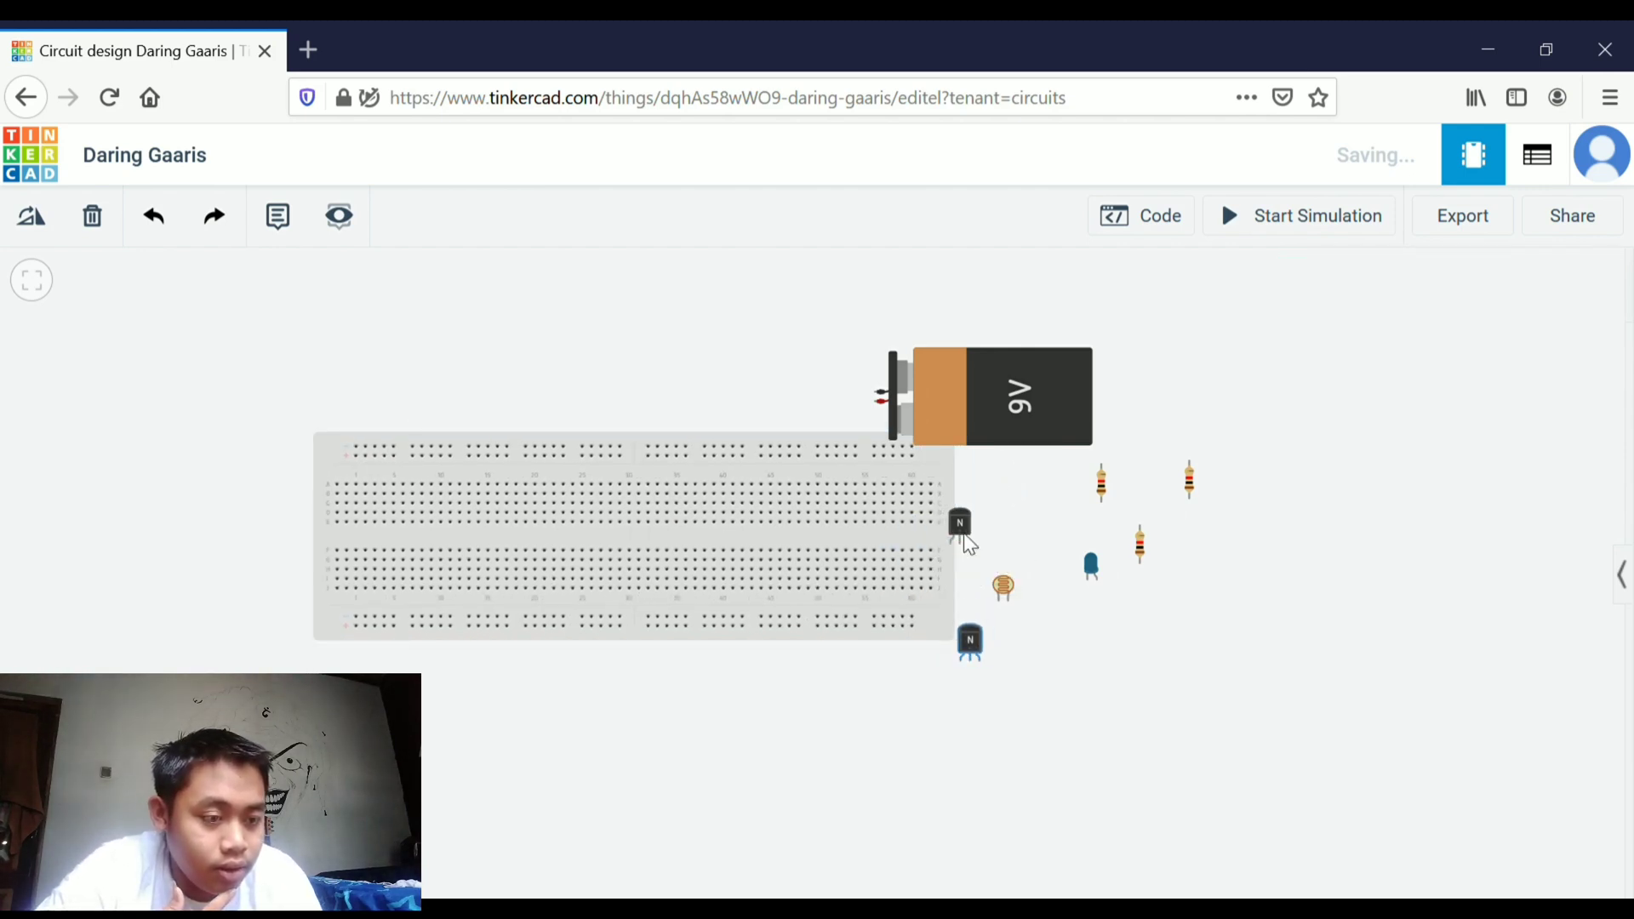
left_click_drag(964, 533, 989, 542)
left_click_drag(997, 431, 1020, 401)
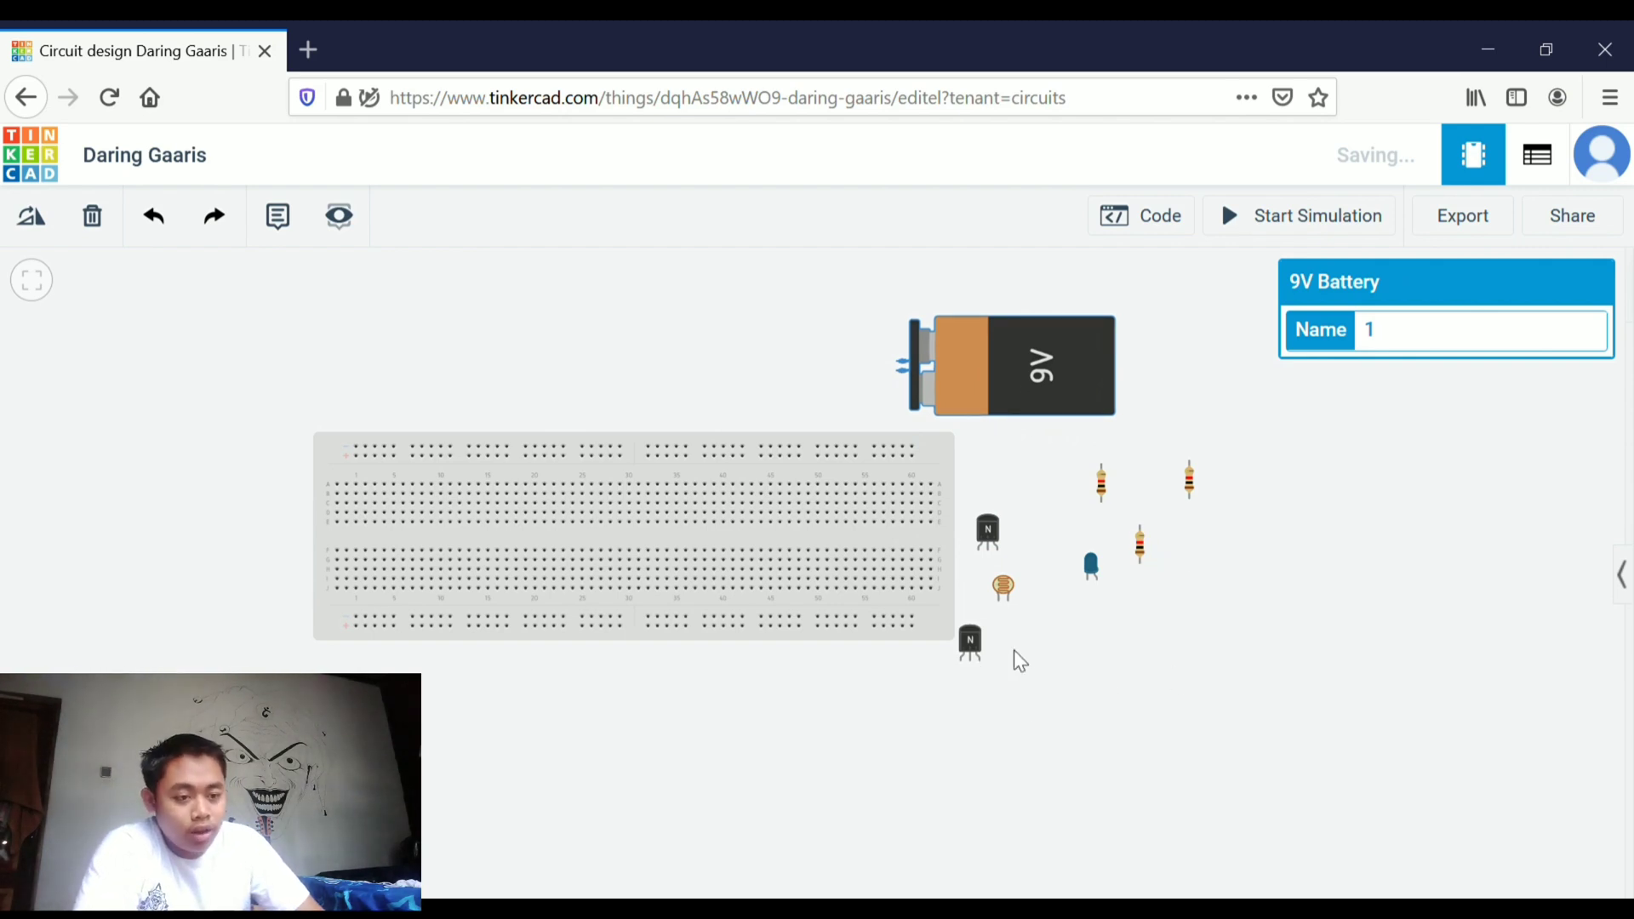
Rotate the lower transistor so its legs point upward
left_click(979, 640)
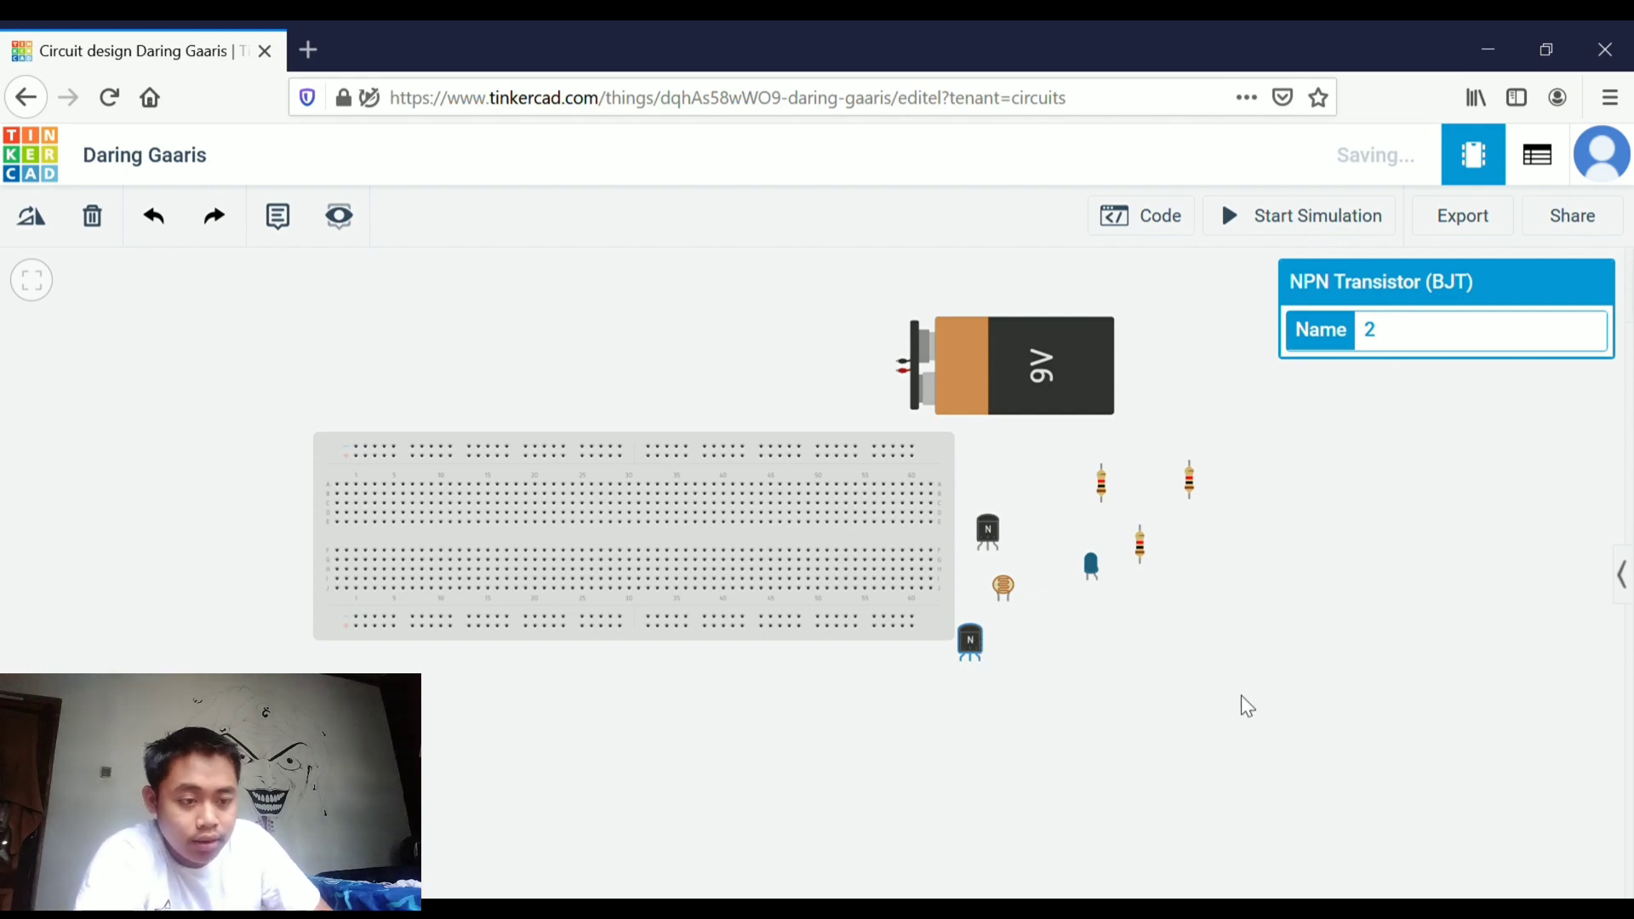
left_click(43, 238)
left_click(43, 238)
left_click(43, 238)
left_click(43, 237)
left_click(43, 237)
left_click(43, 238)
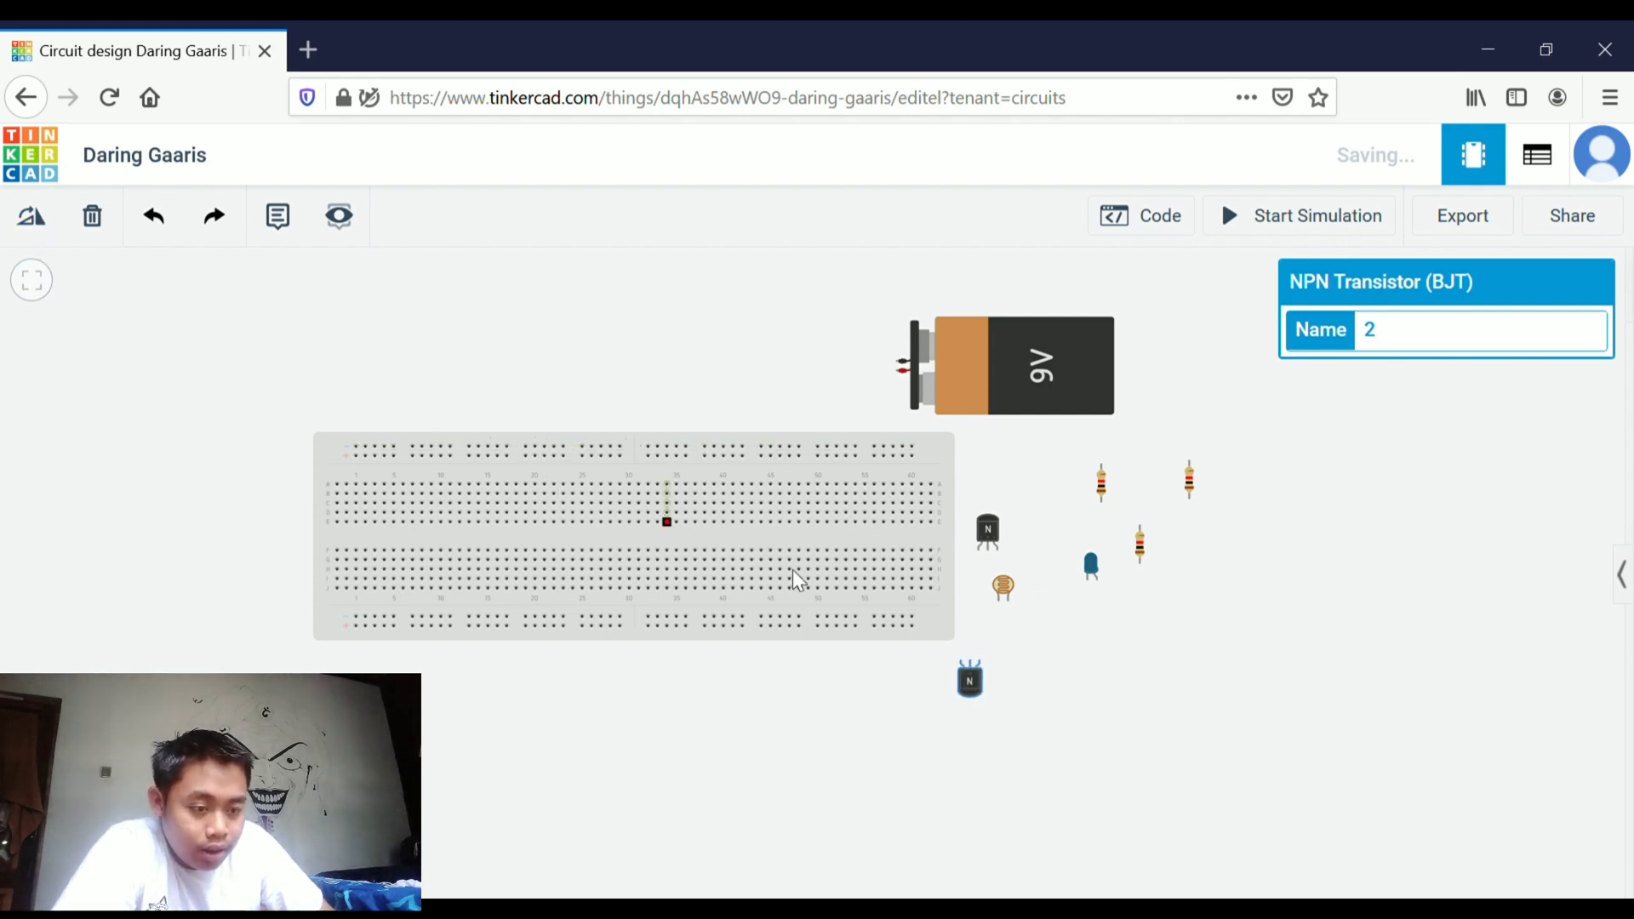
Place the rotated transistor on the breadboard's lower terminal rows near column 14
left_click_drag(977, 690, 509, 693)
scroll(759, 687, "up", 3)
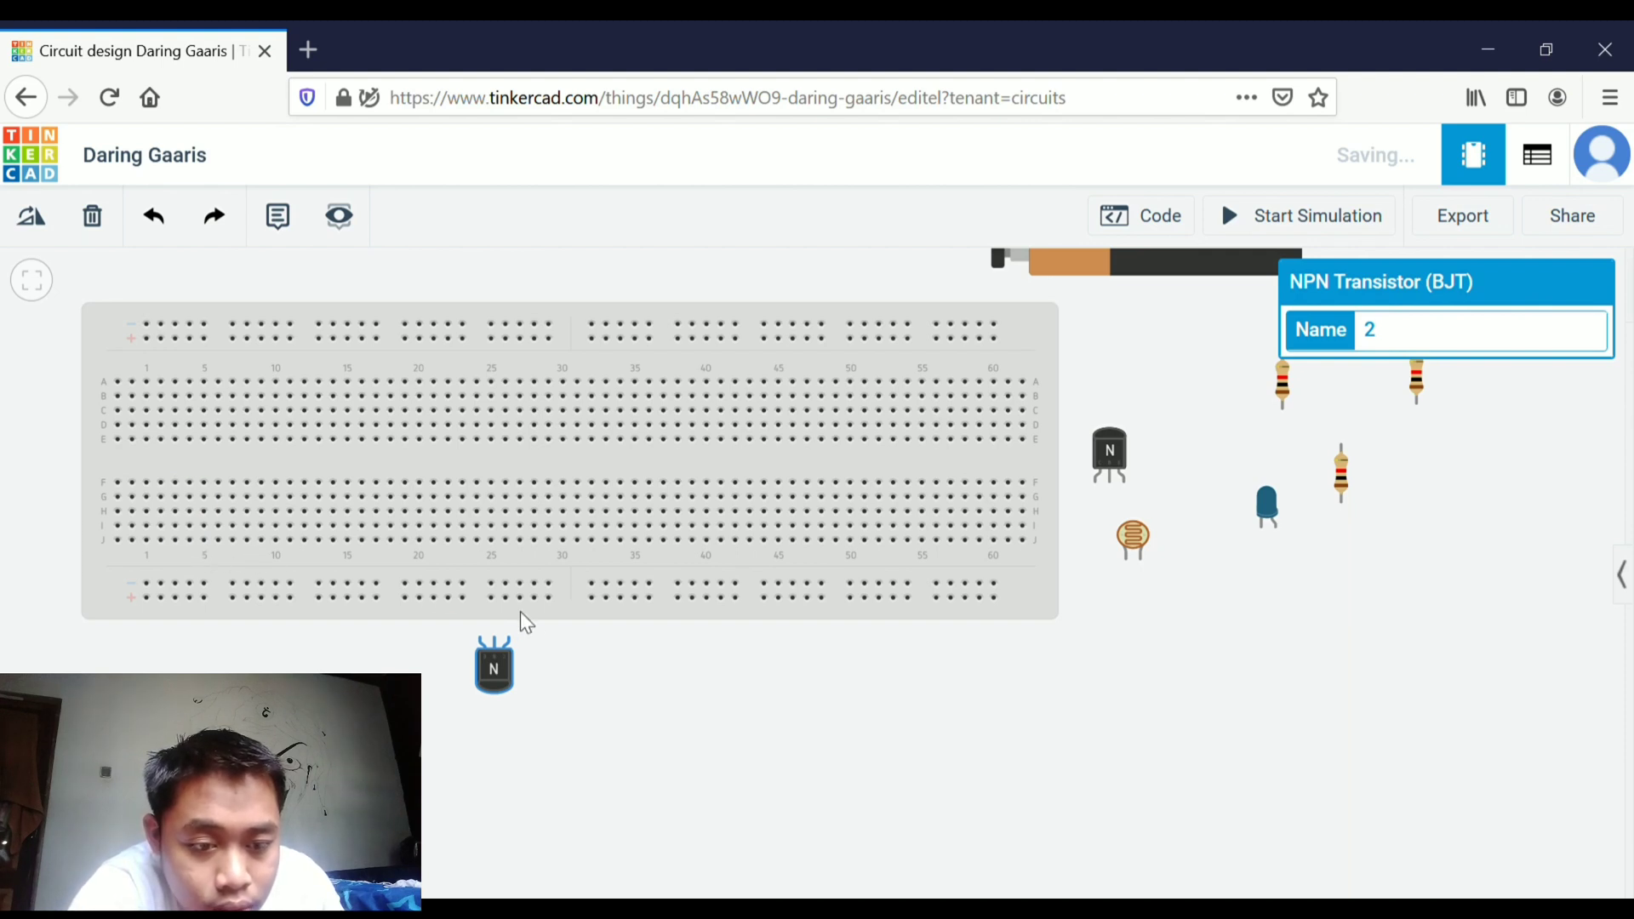
left_click_drag(491, 684, 337, 584)
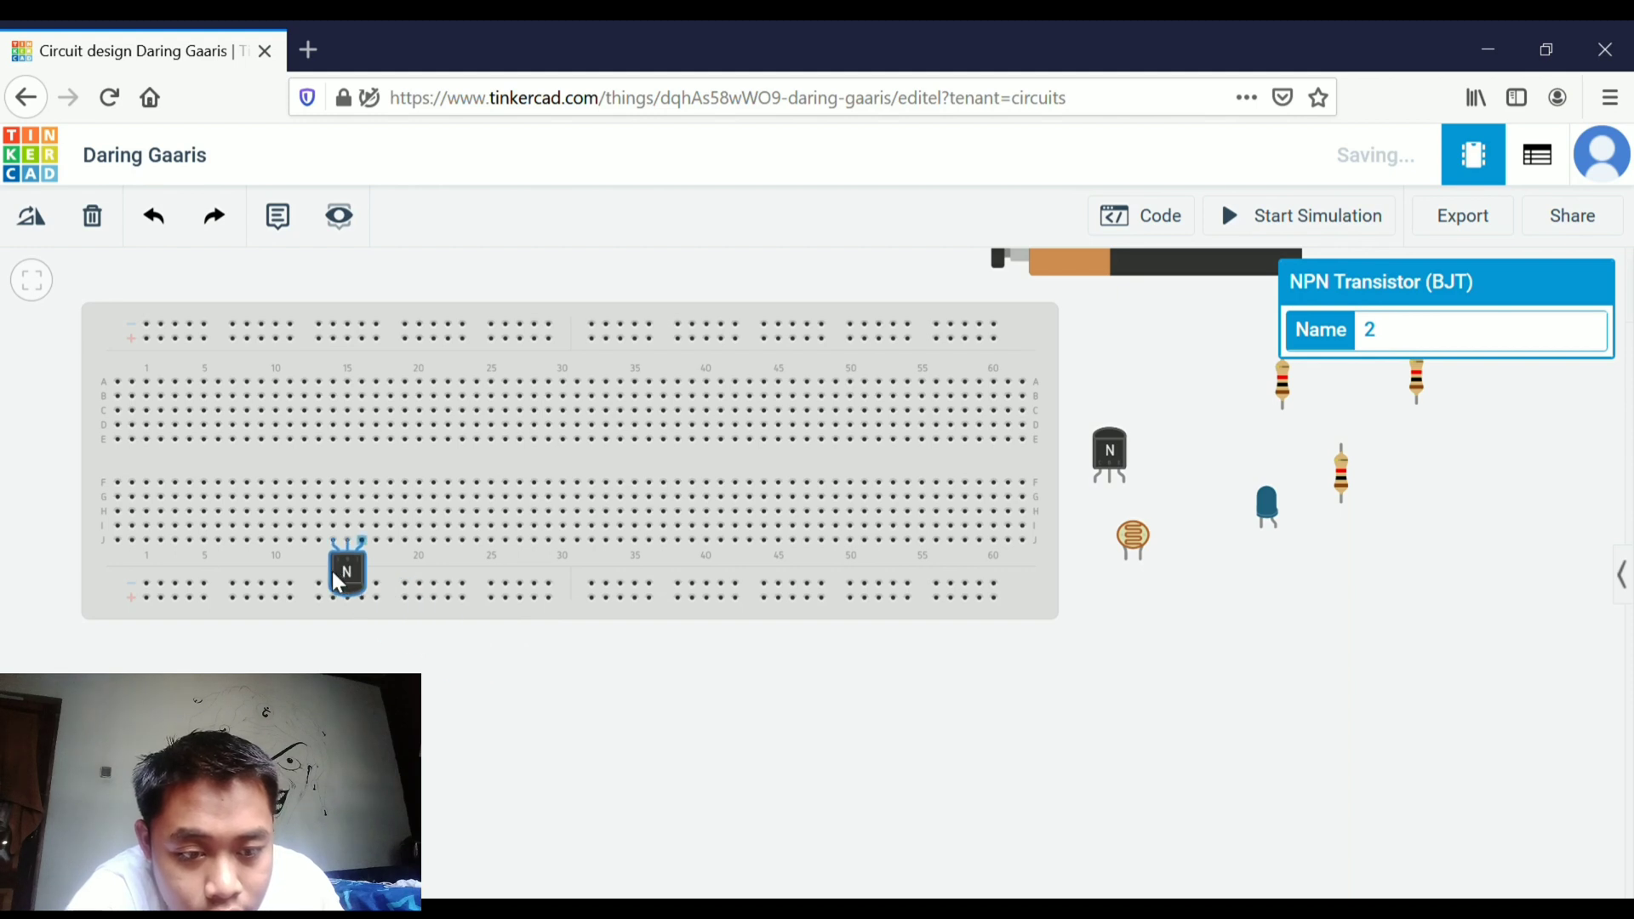
left_click(354, 648)
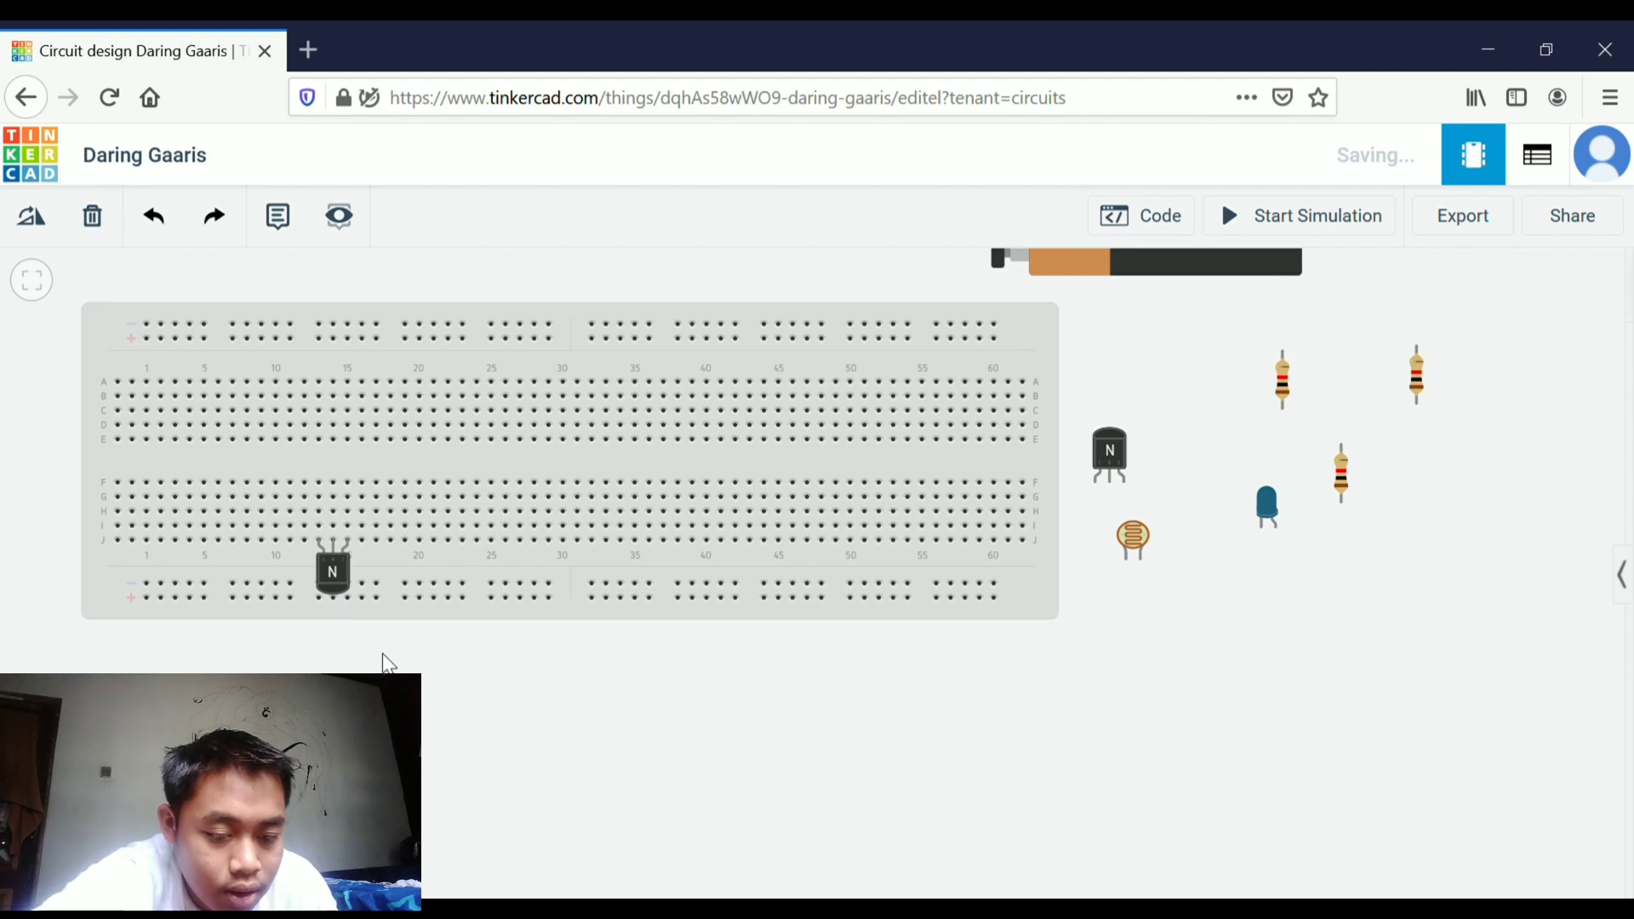
Rotate the other transistor so its legs point upward
left_click(1100, 473)
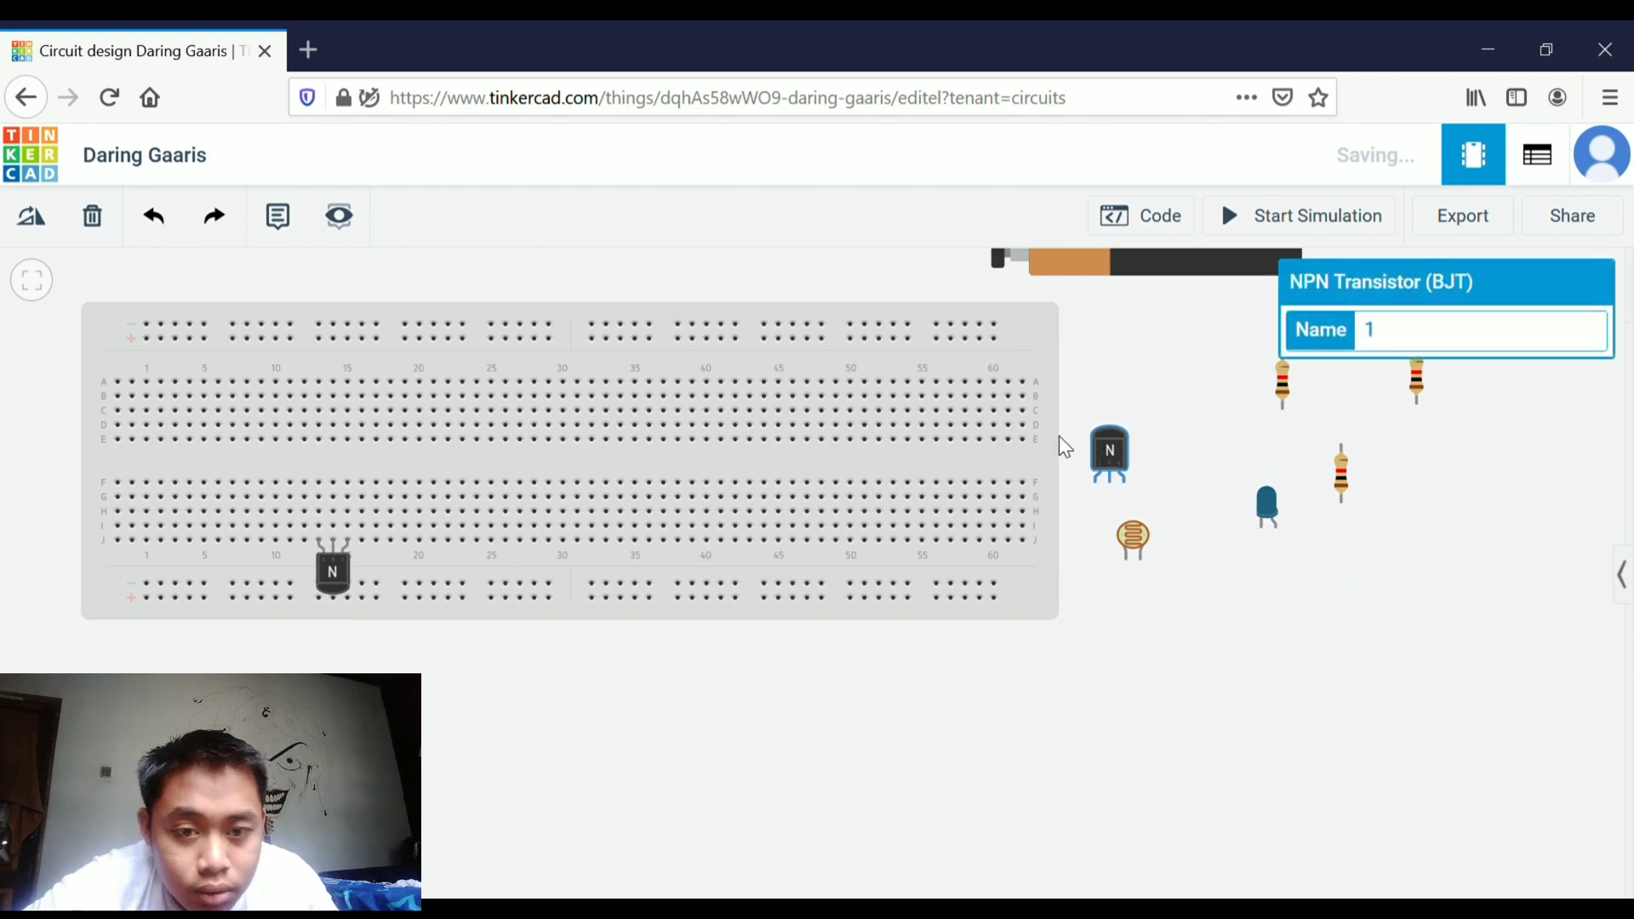
left_click(25, 218)
left_click(26, 219)
left_click(26, 219)
left_click(26, 219)
left_click(25, 219)
left_click(26, 219)
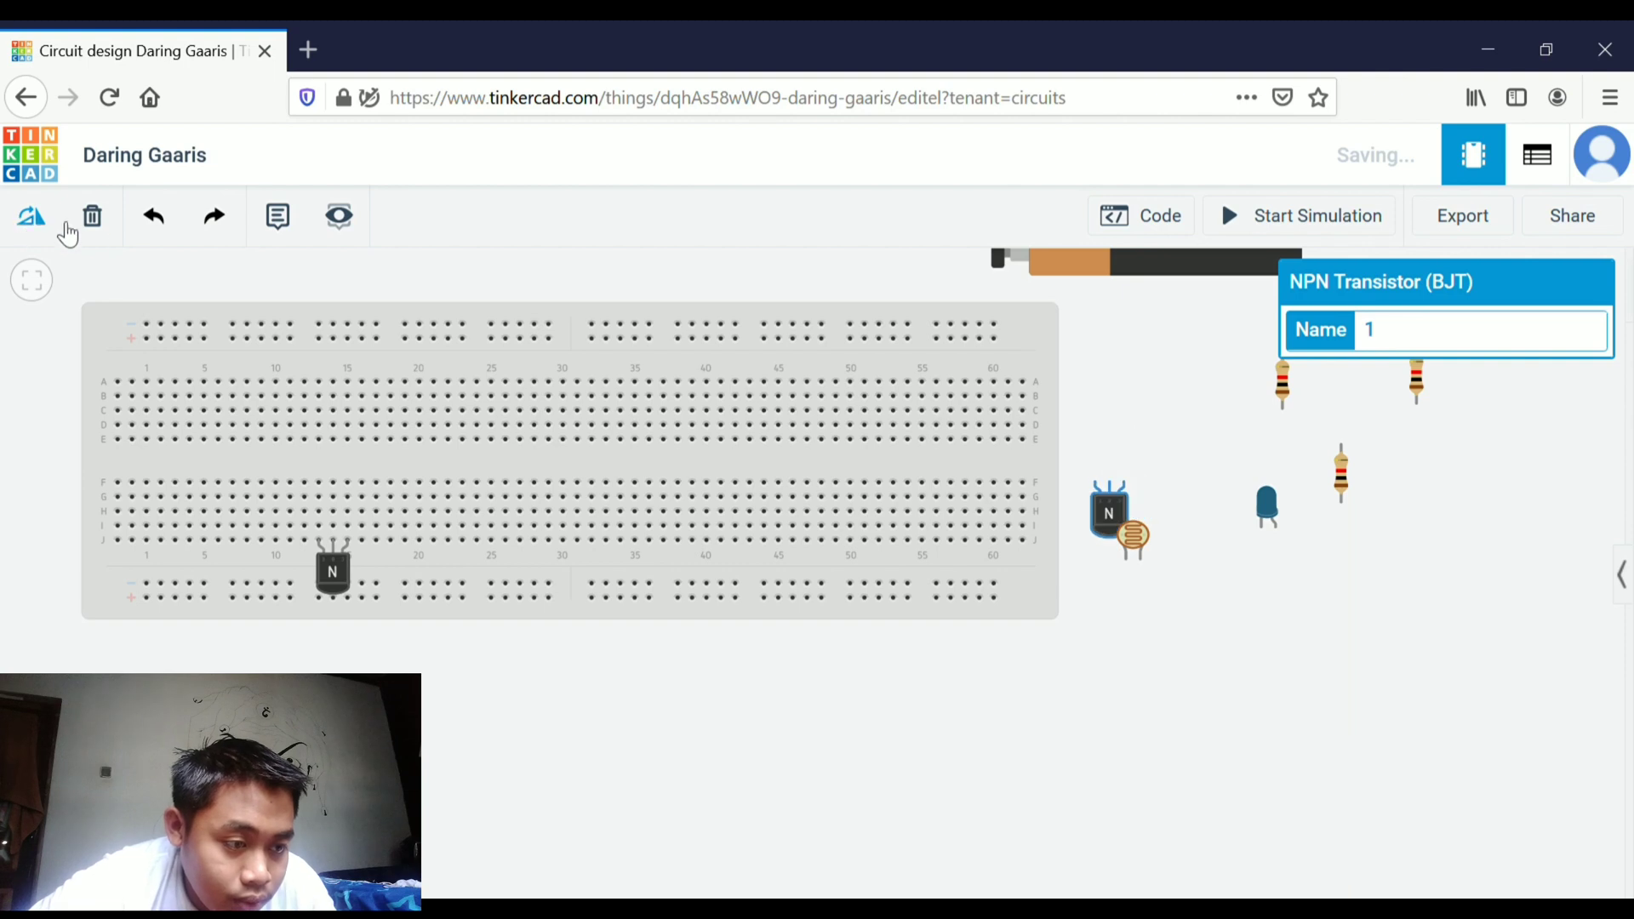
Place the second transistor on the breadboard's lower terminal rows near column 25
left_click_drag(1123, 494, 619, 634)
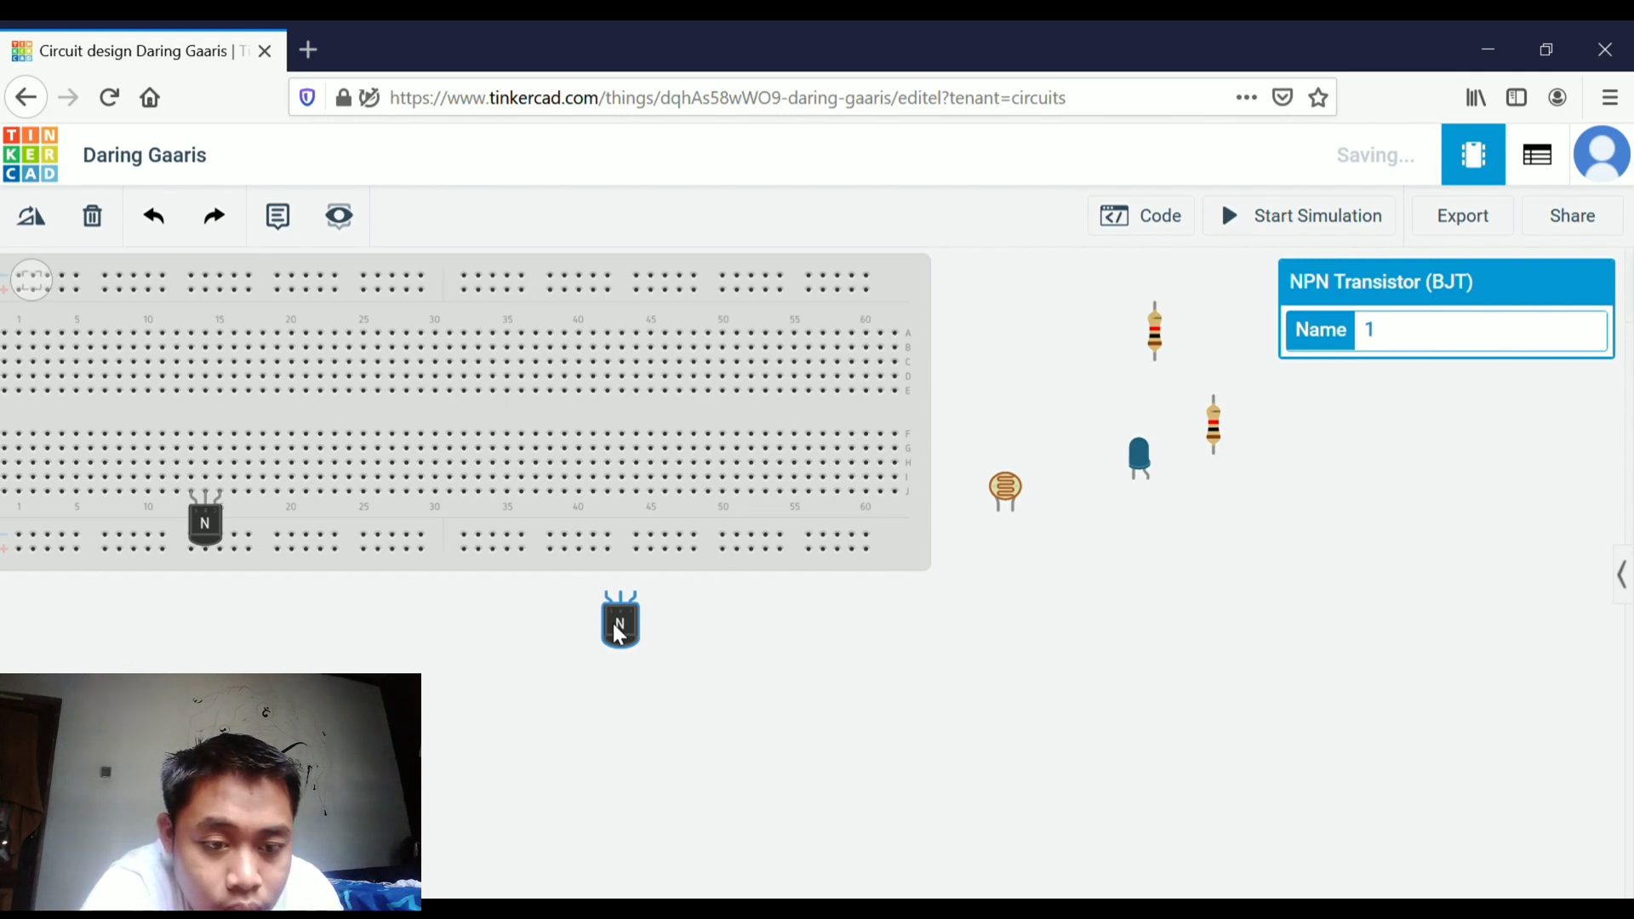
left_click_drag(619, 634, 361, 534)
left_click(453, 640)
left_click_drag(453, 640, 683, 697)
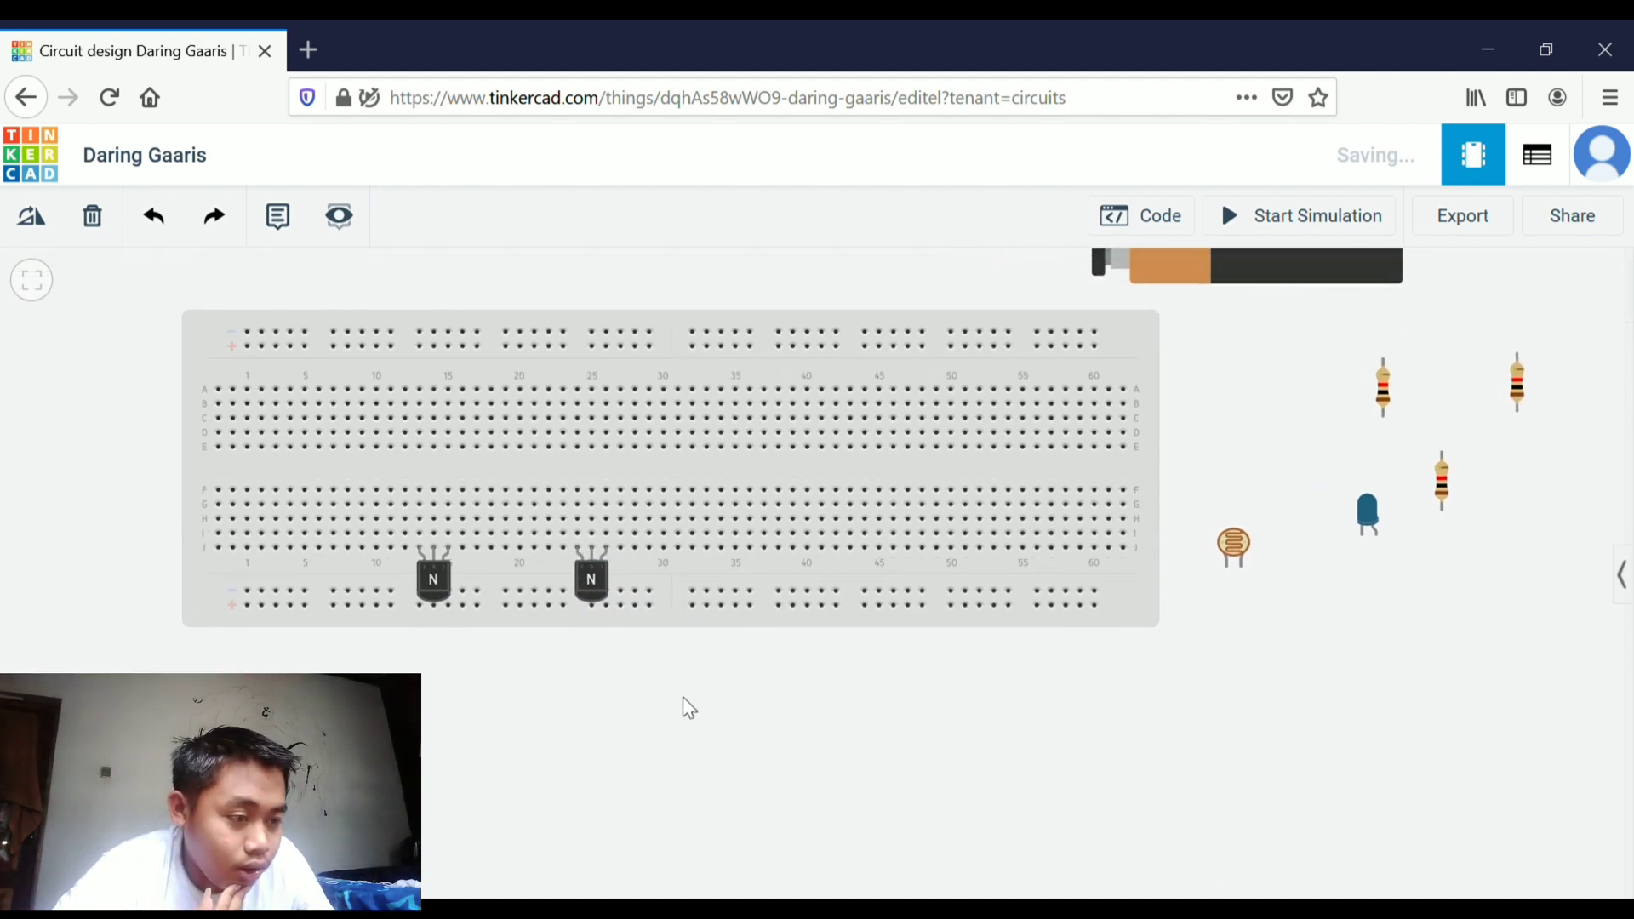
Insert a resistor between the top power rail and row A near column 25
left_click_drag(1373, 508, 1355, 514)
left_click(1311, 579)
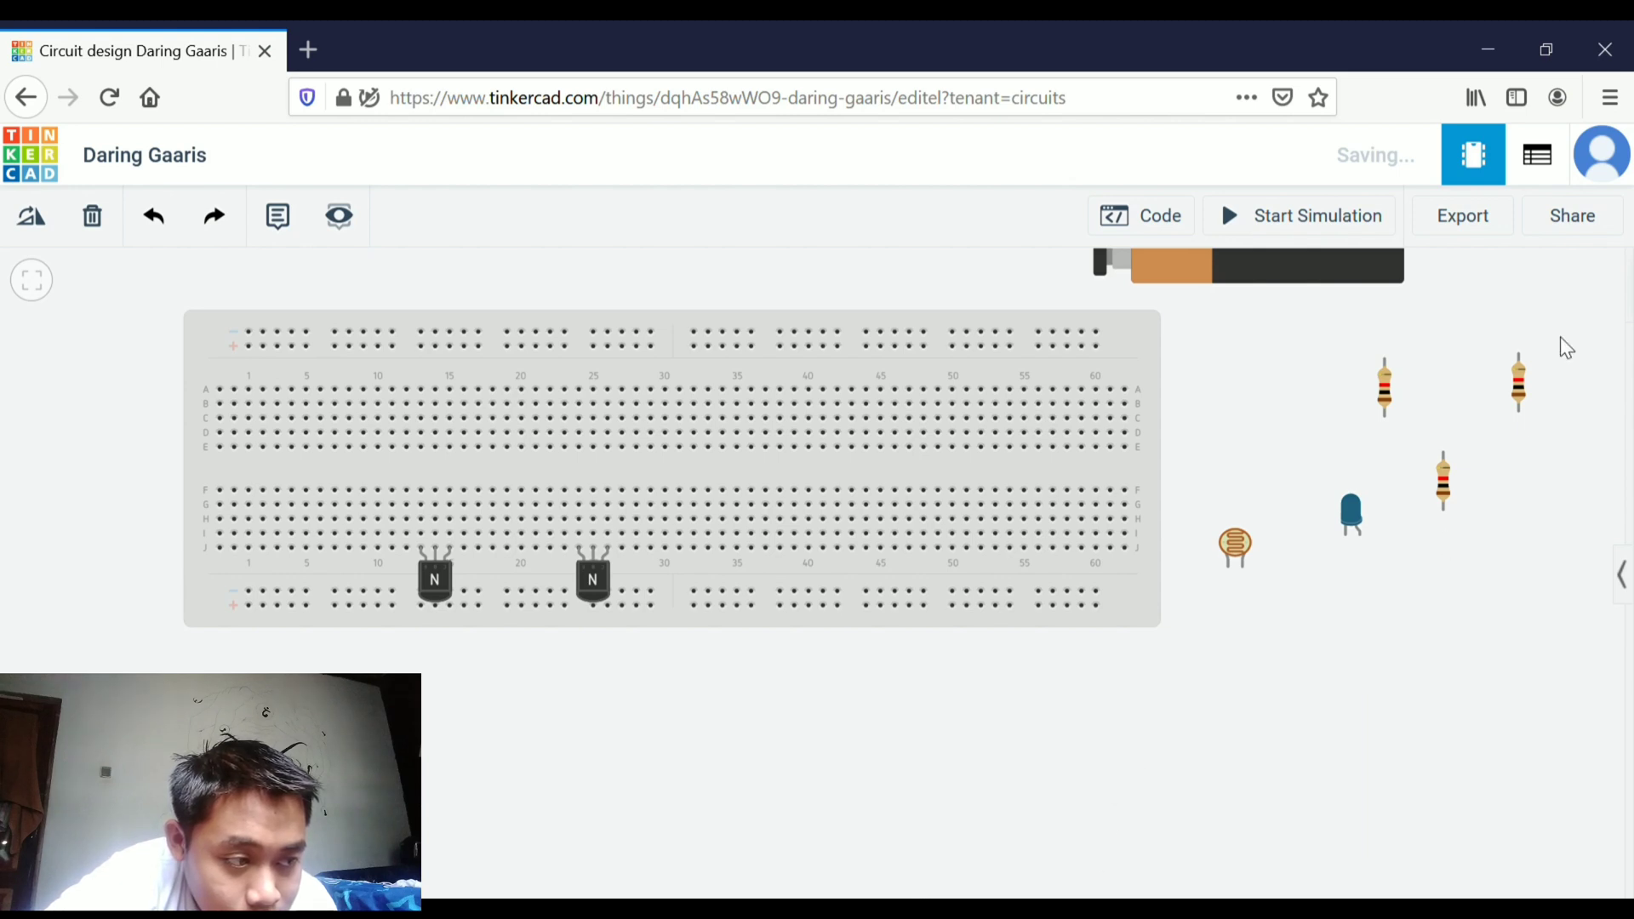
left_click_drag(1441, 478, 604, 367)
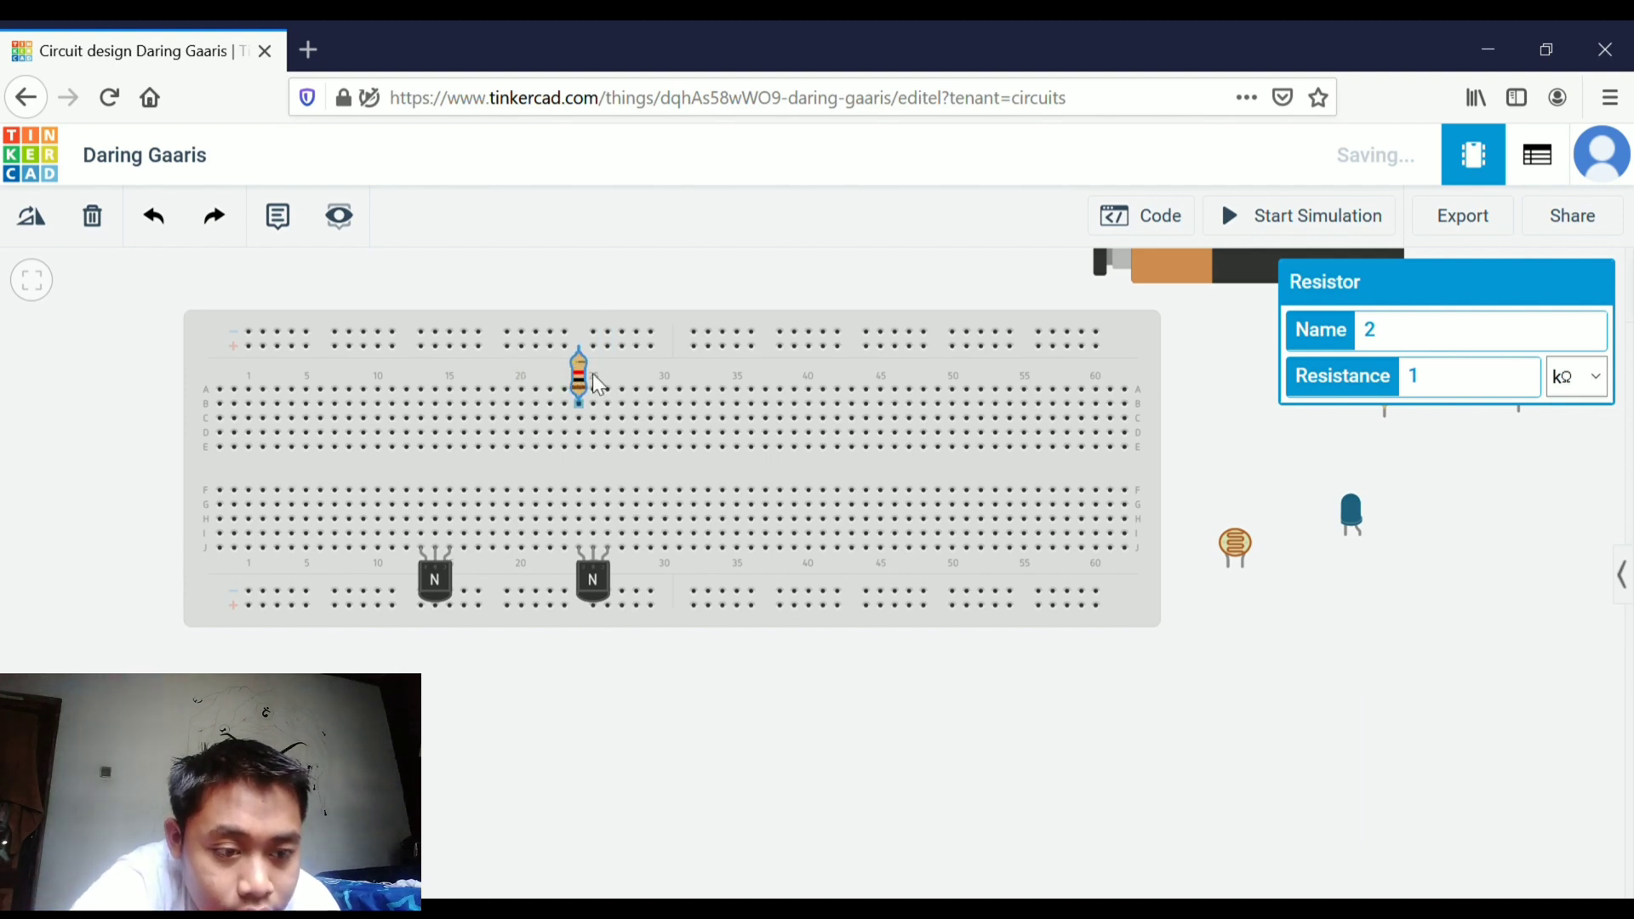
left_click_drag(593, 375, 595, 375)
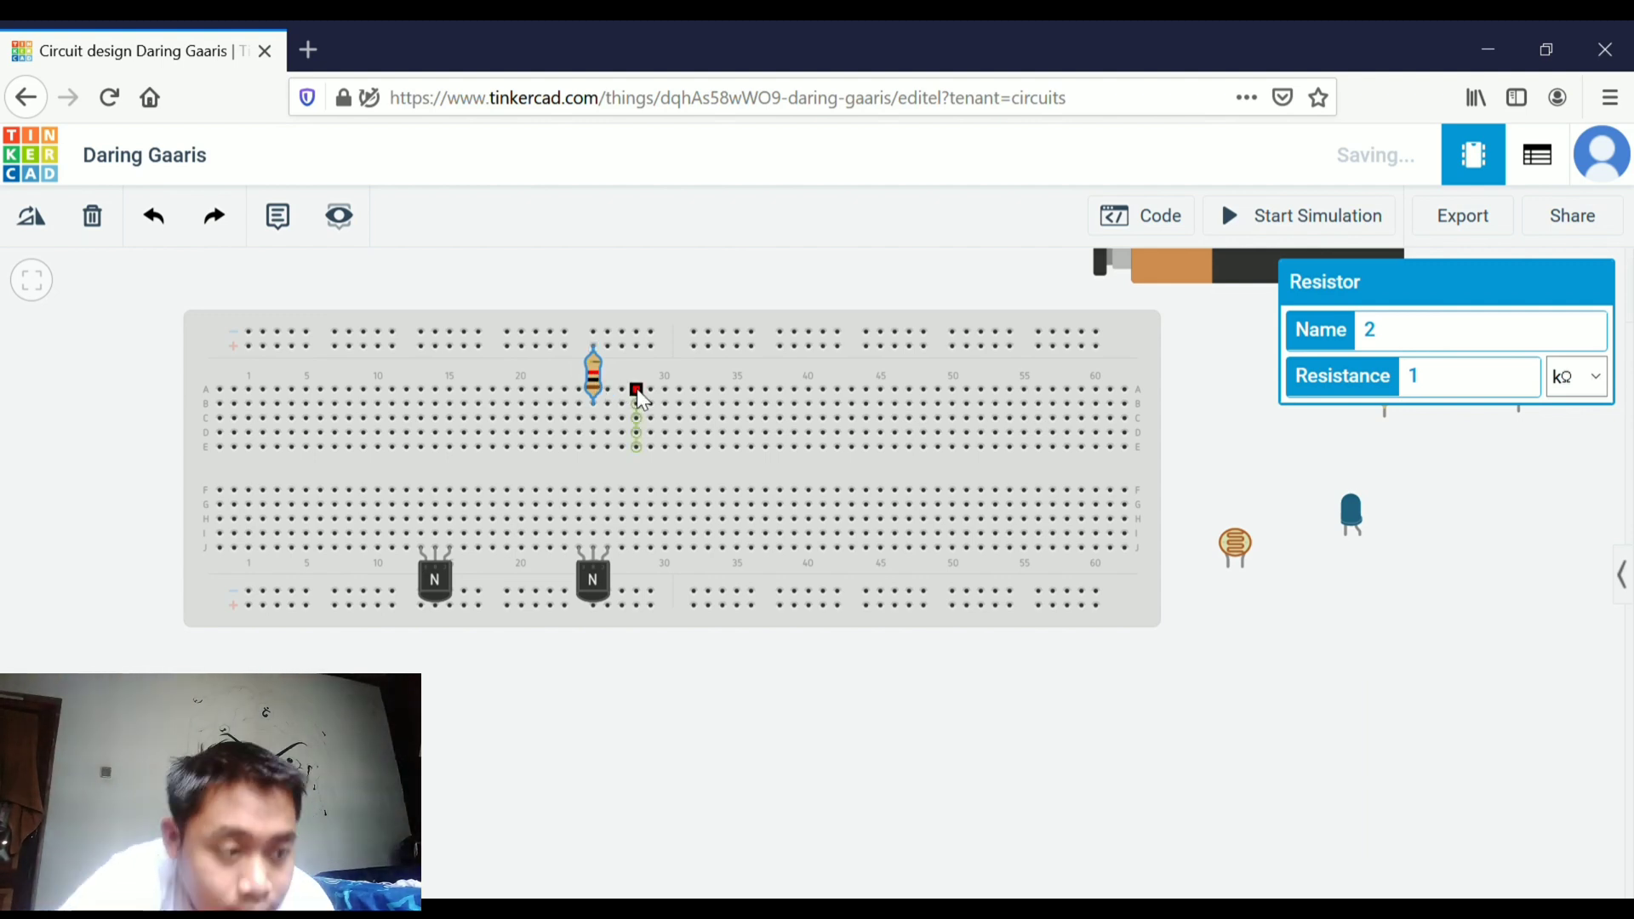
left_click(1266, 662)
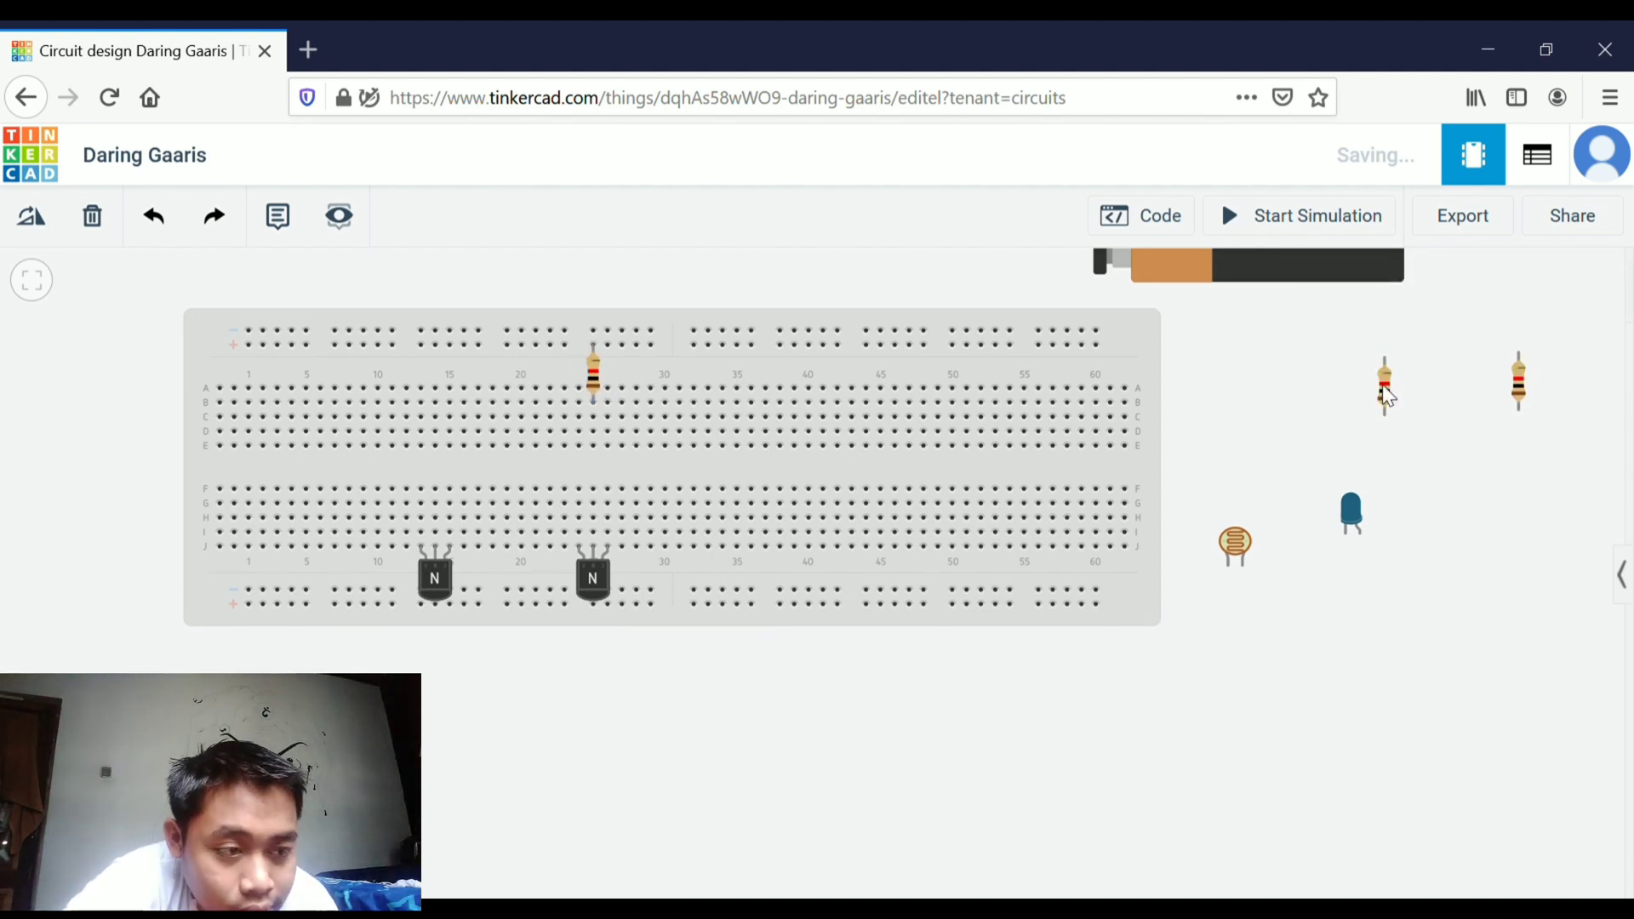
Insert a second resistor from the top rail near column 15 and a third bridging the middle gap at column 1
left_click_drag(1386, 376, 455, 373)
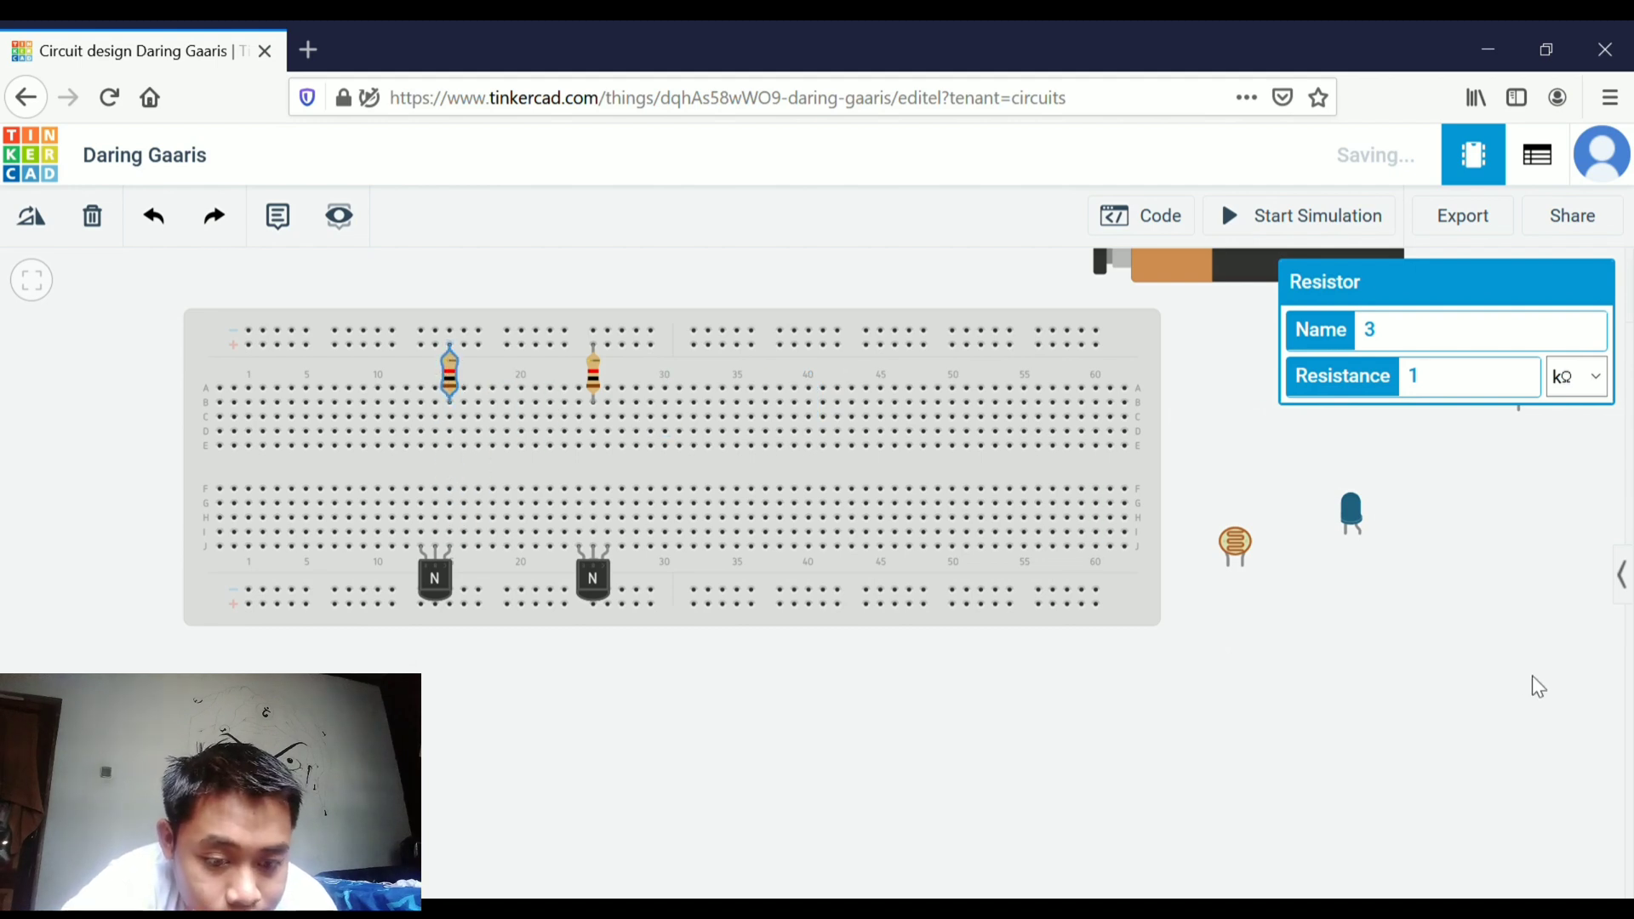
left_click(1431, 651)
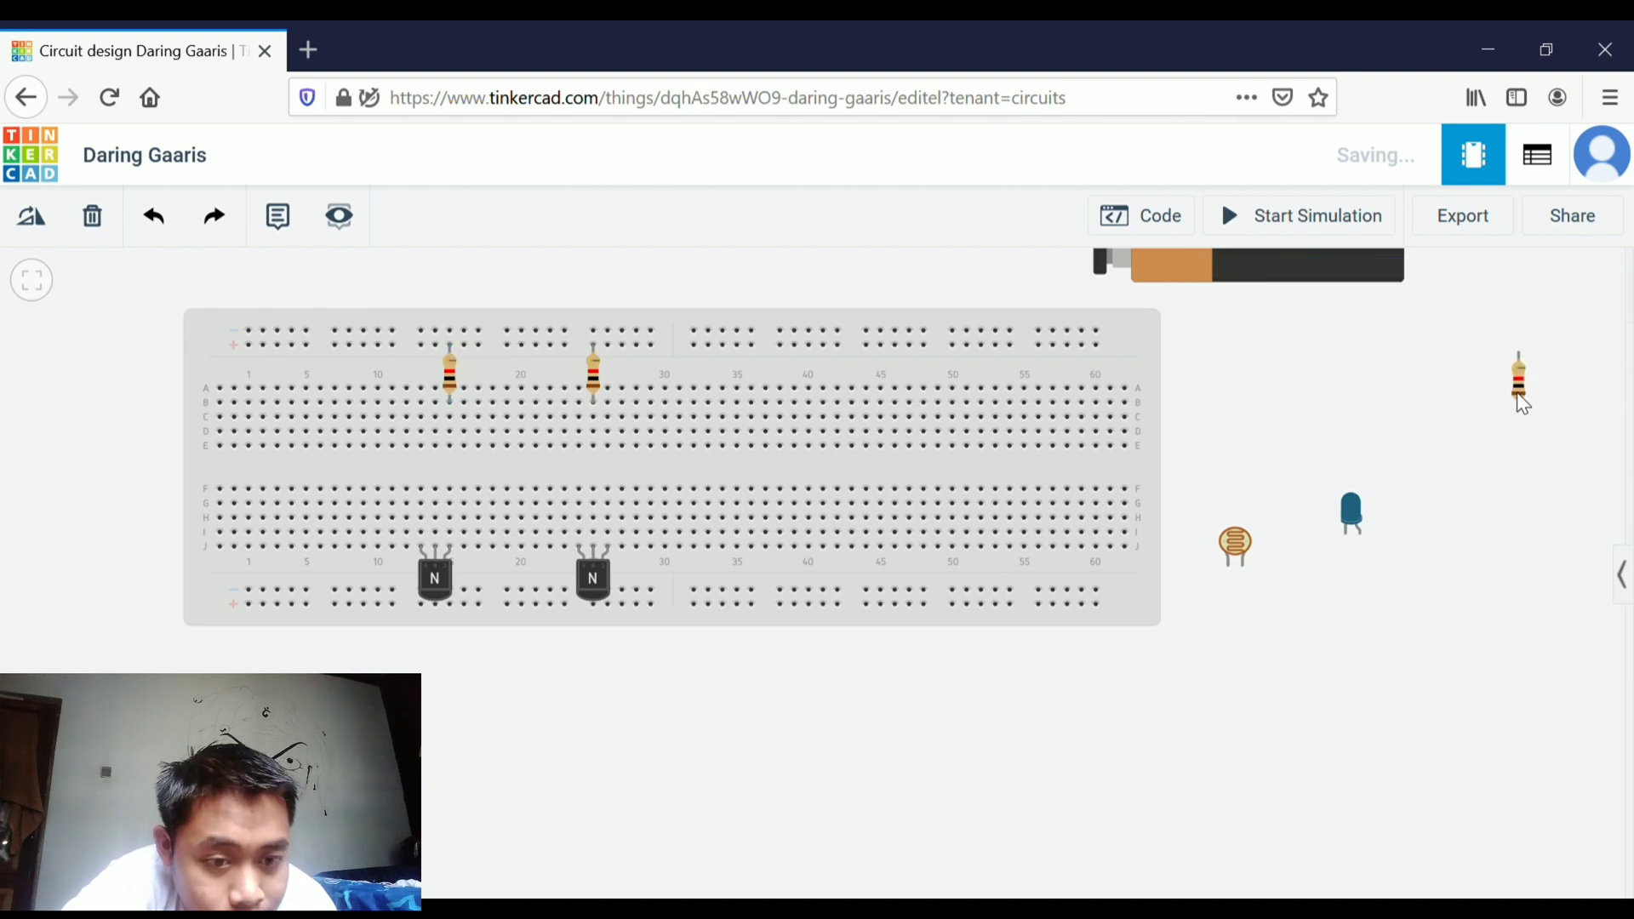
left_click_drag(1523, 405, 383, 557)
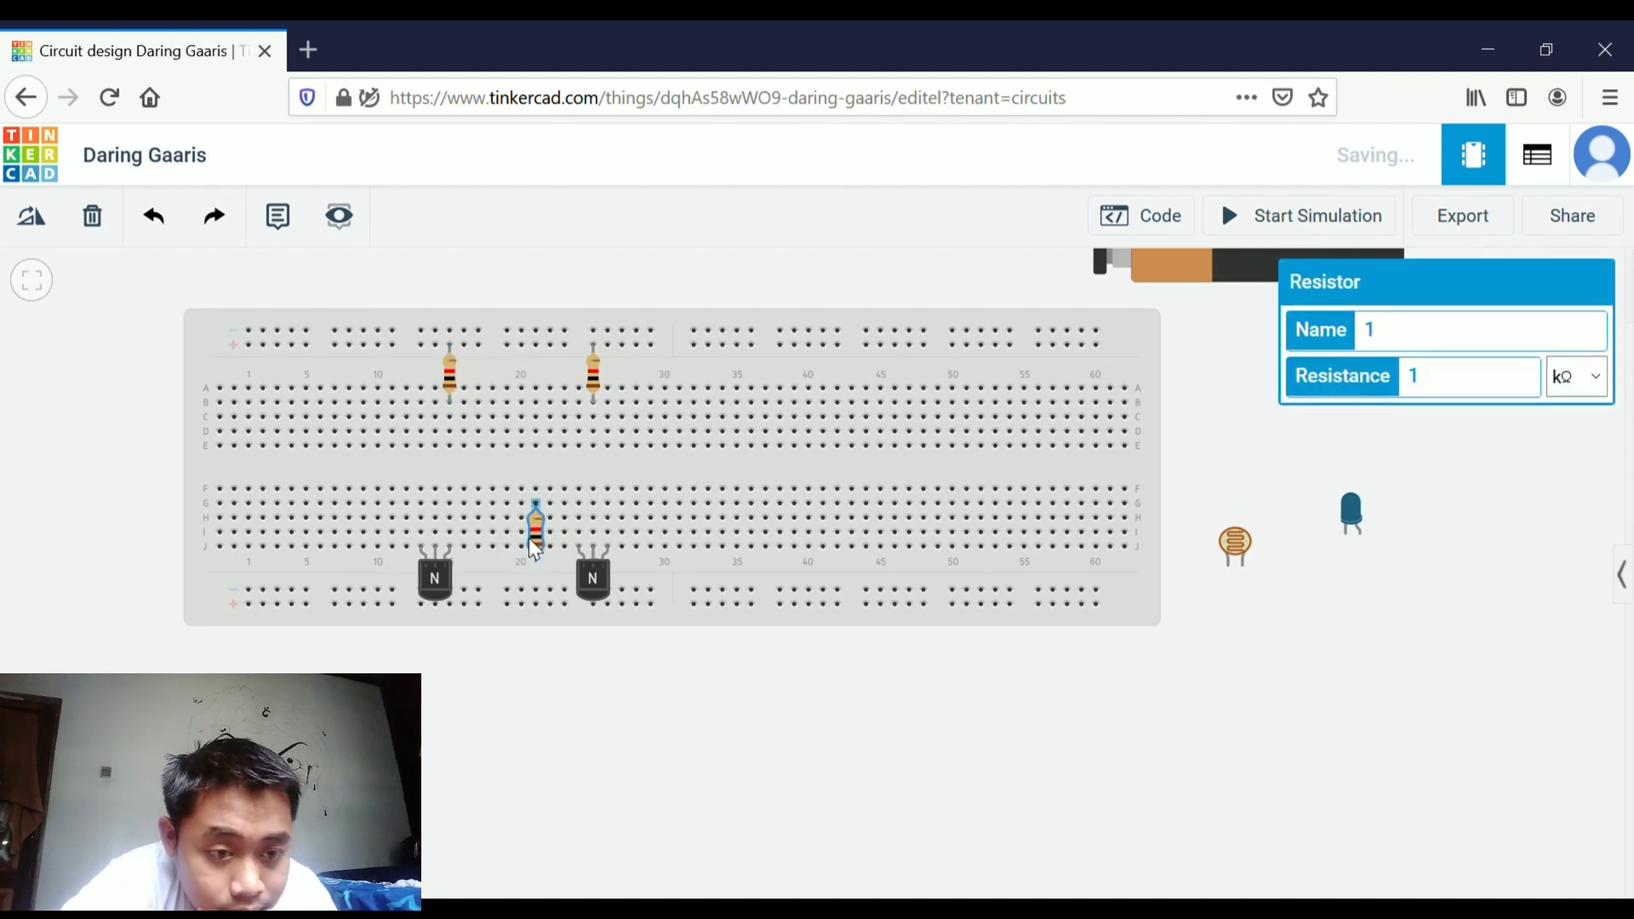
left_click_drag(529, 538, 328, 487)
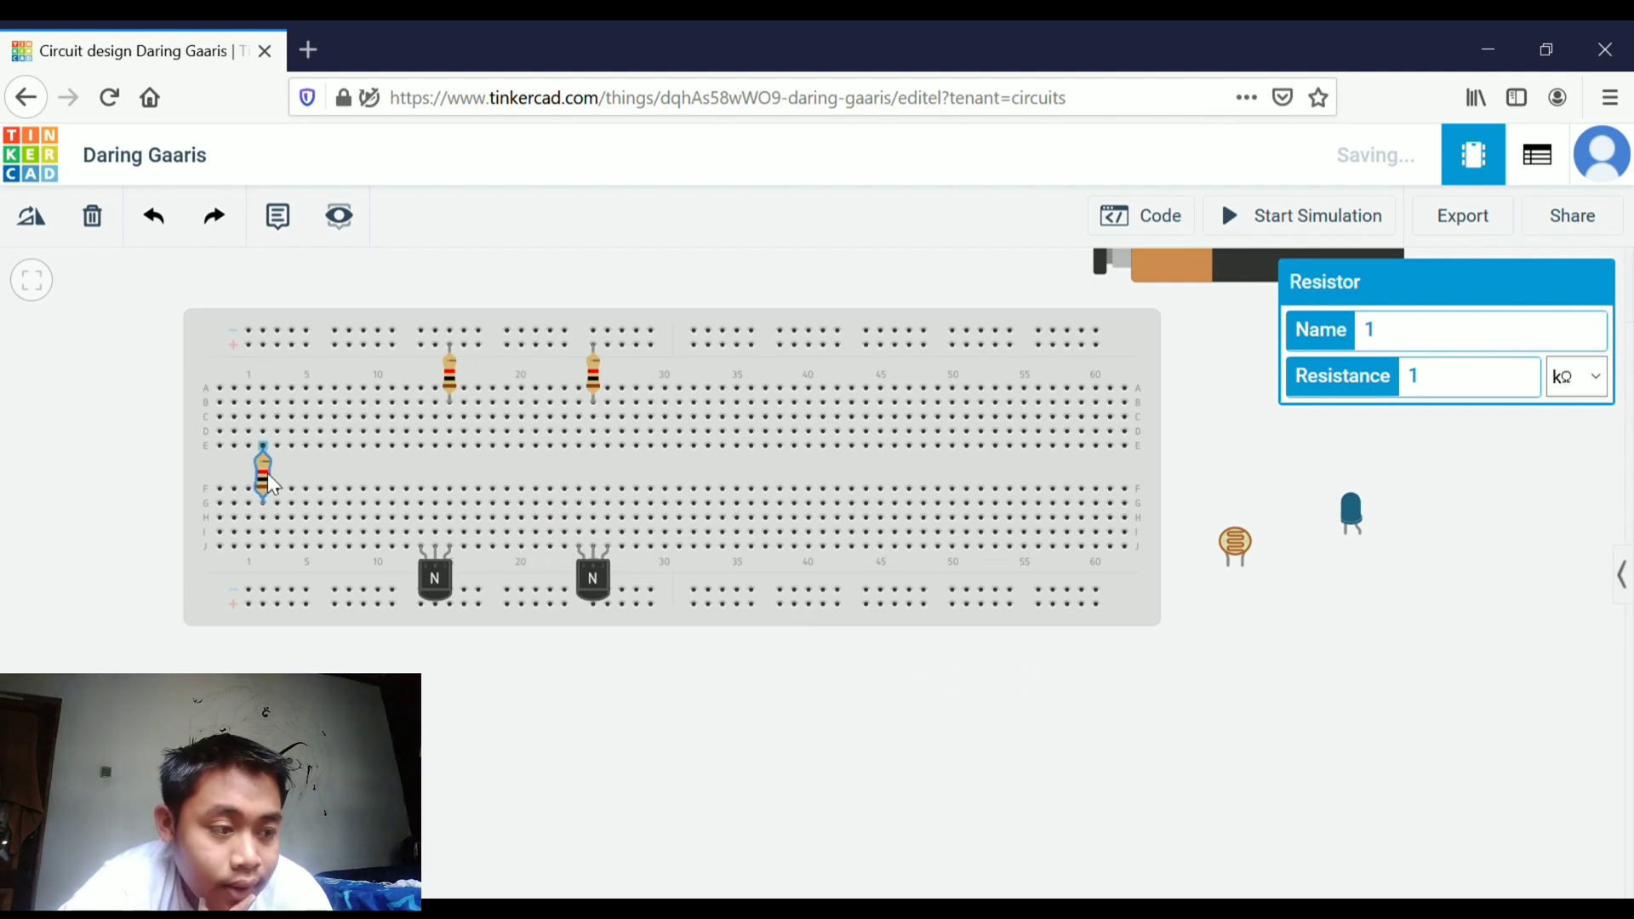
left_click(940, 695)
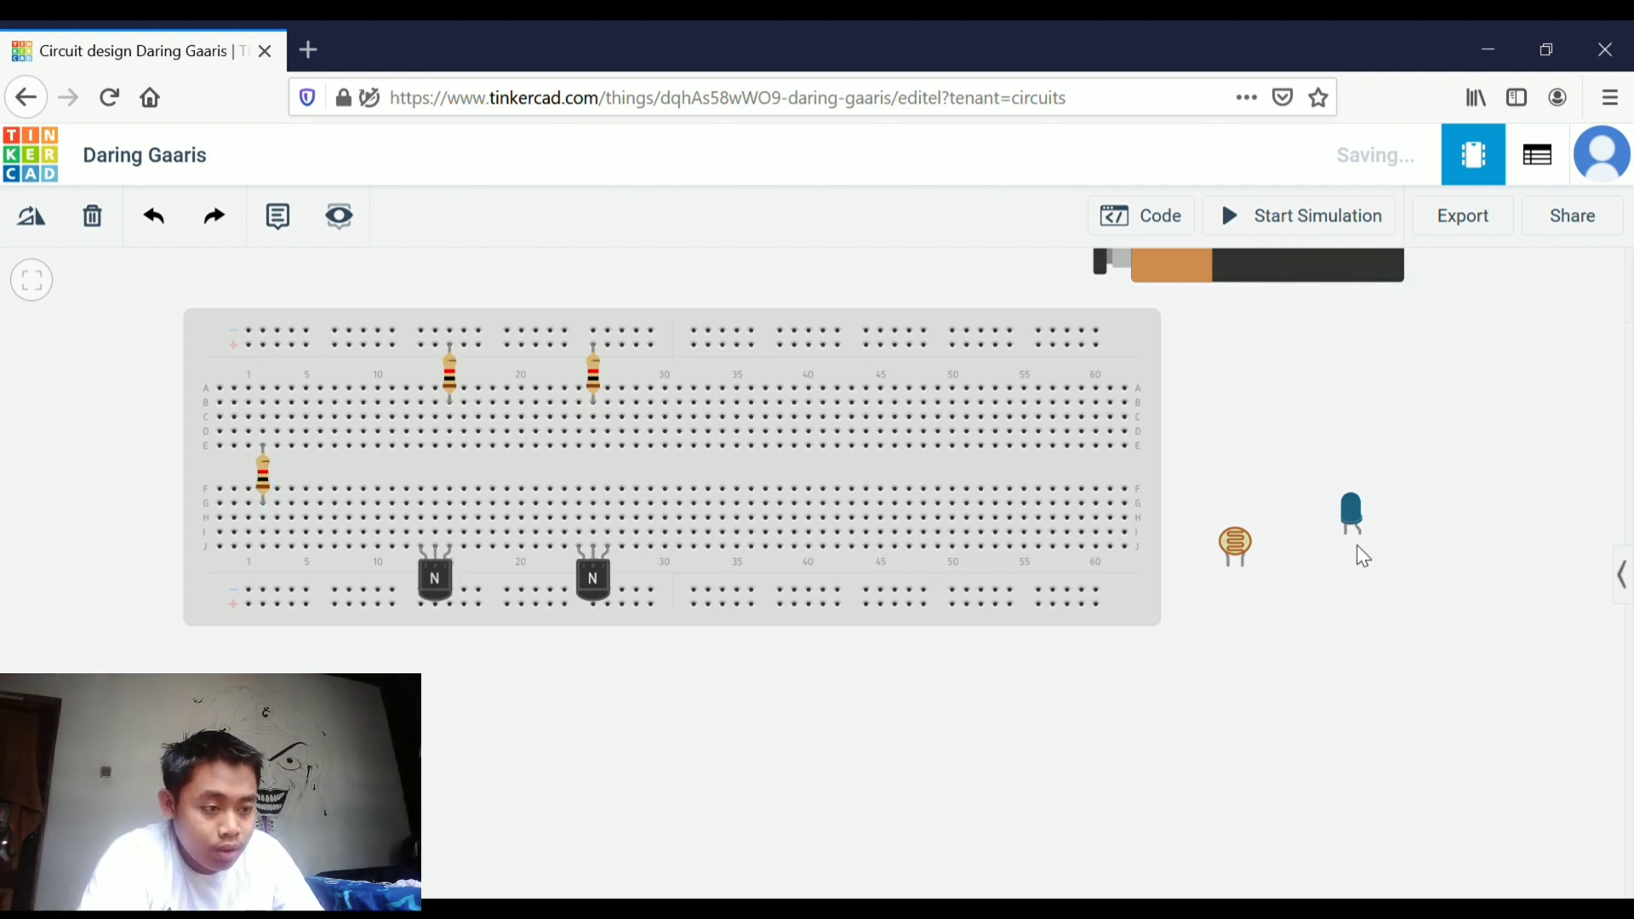
Rotate the blue LED and insert it across the middle gap near column 25
left_click_drag(1357, 526, 1098, 676)
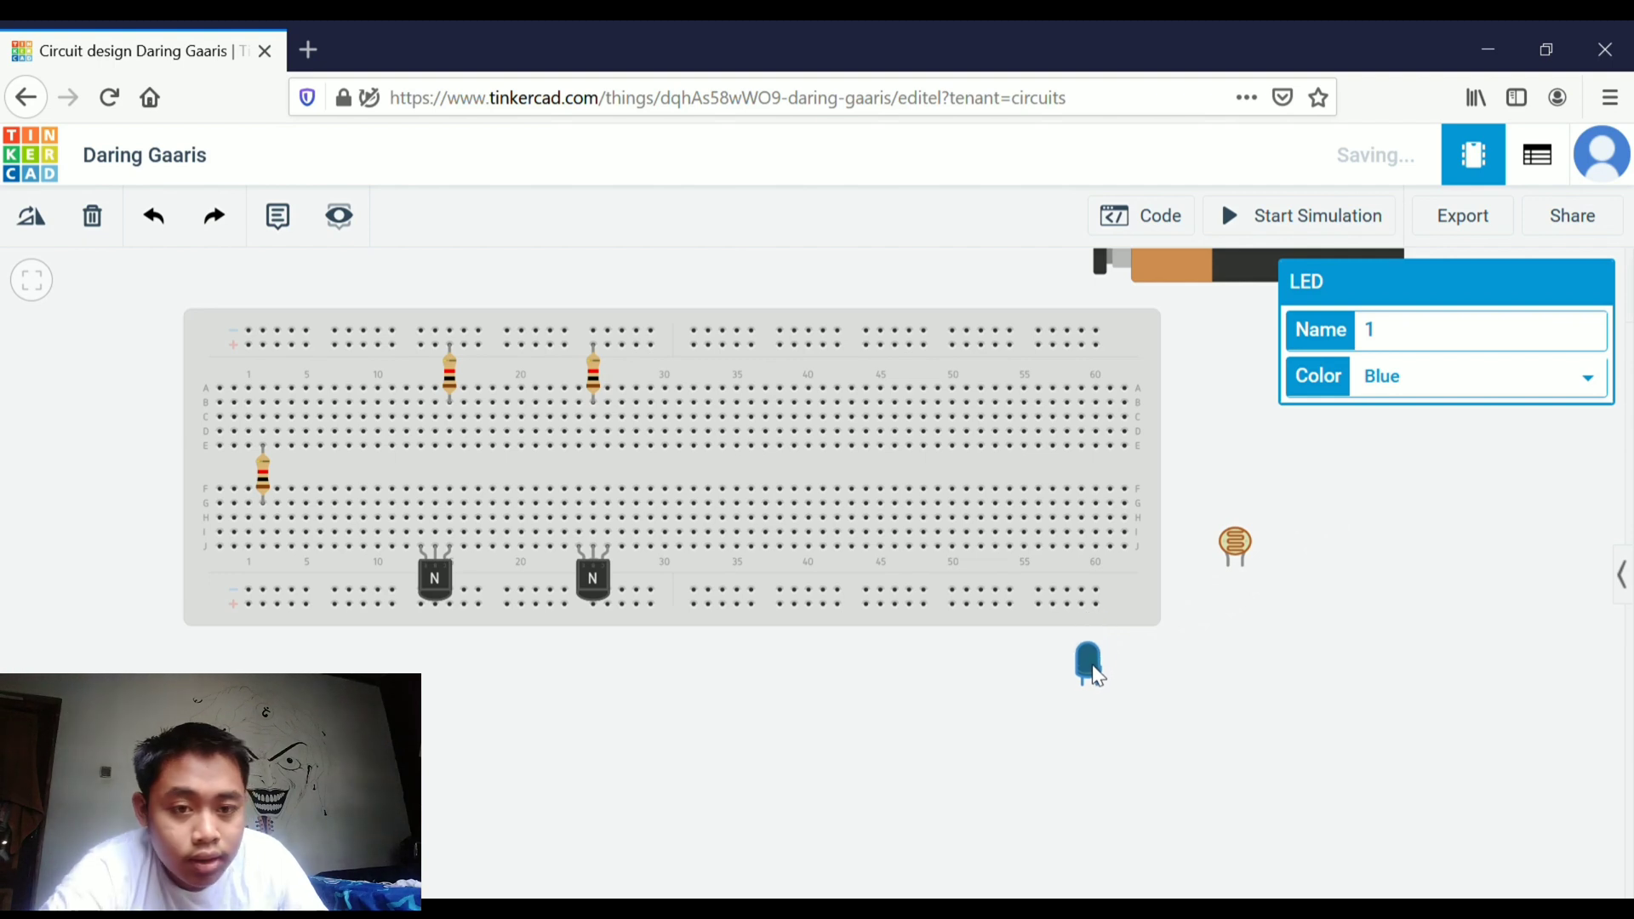
left_click(34, 220)
left_click(36, 221)
left_click(37, 223)
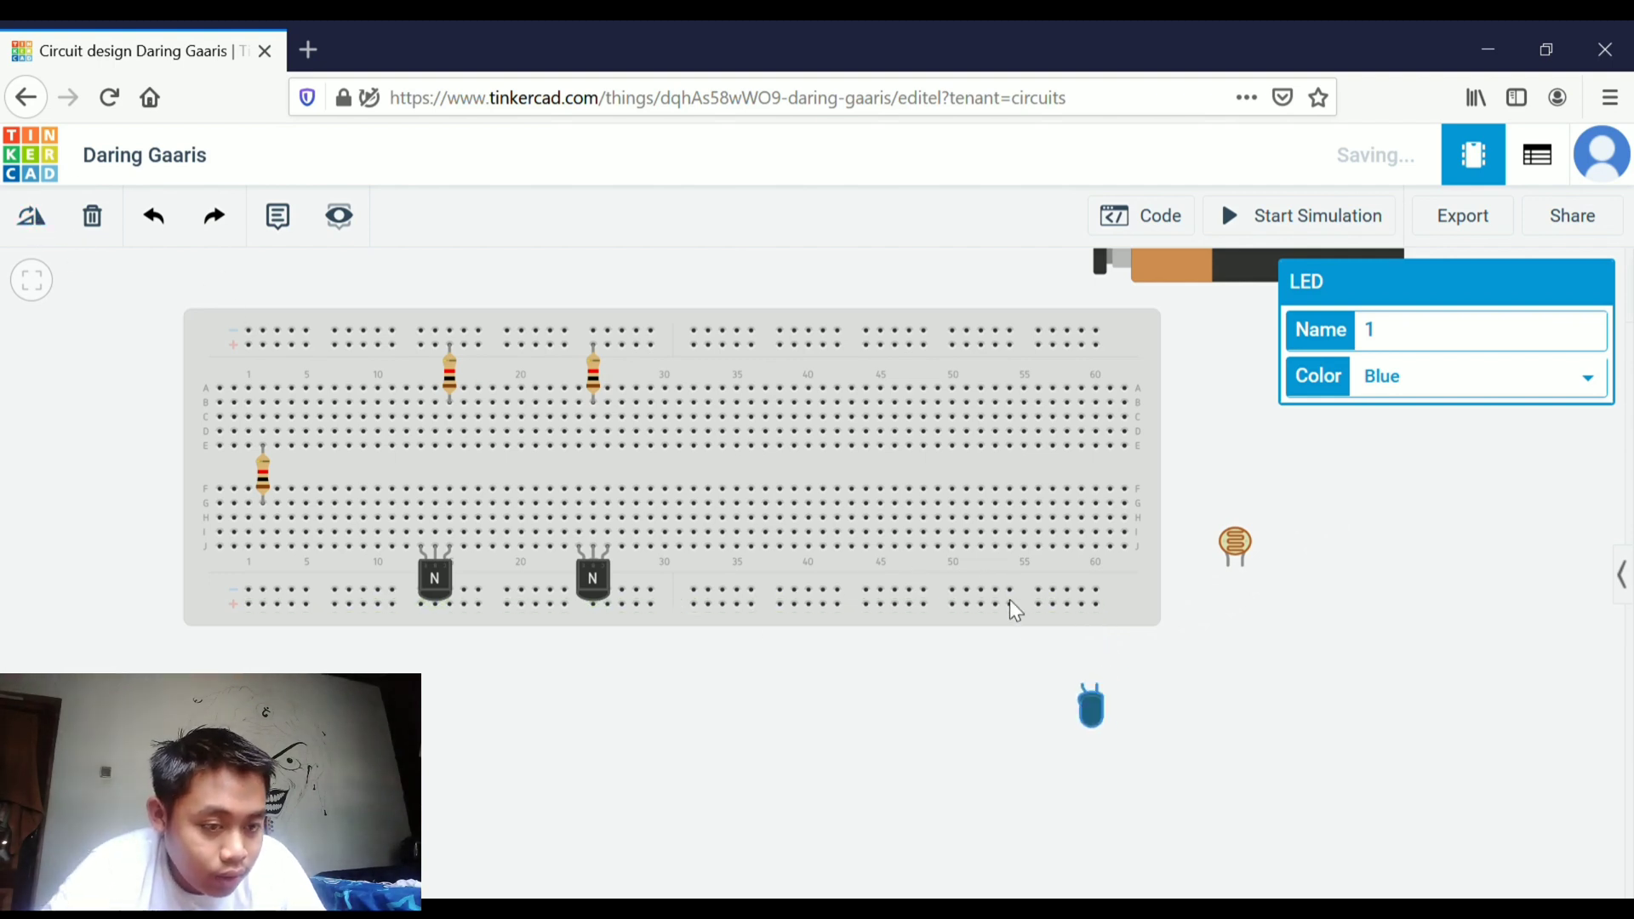
left_click_drag(1095, 703, 610, 481)
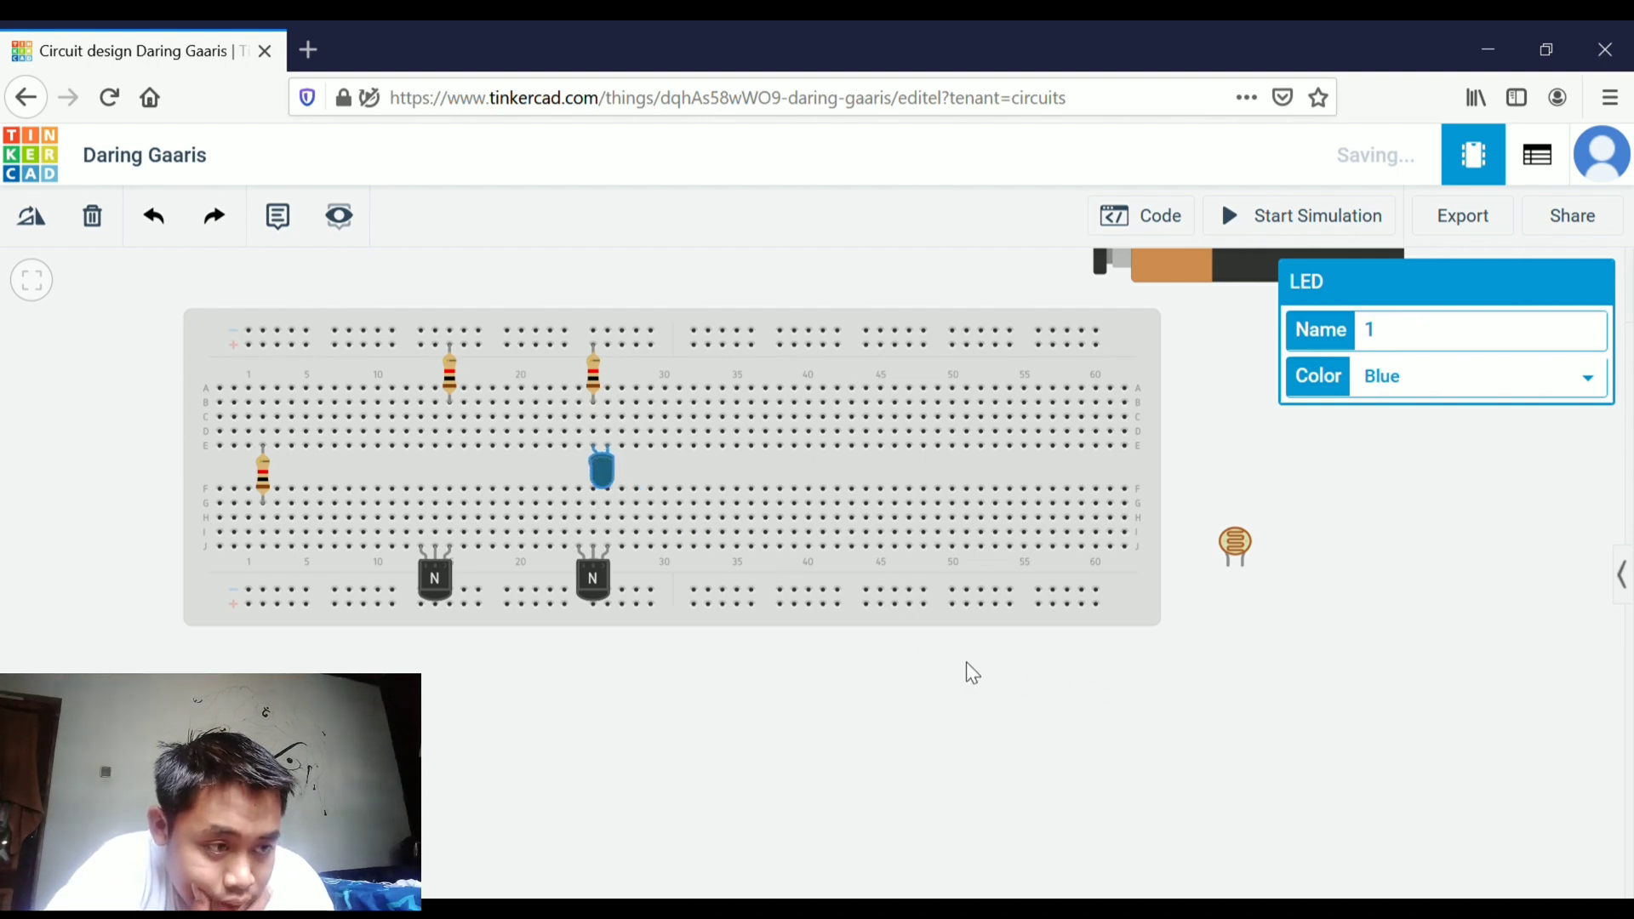
left_click(1021, 651)
Move the 9V battery down beside the breadboard's top-right corner
left_click_drag(1229, 369, 1223, 411)
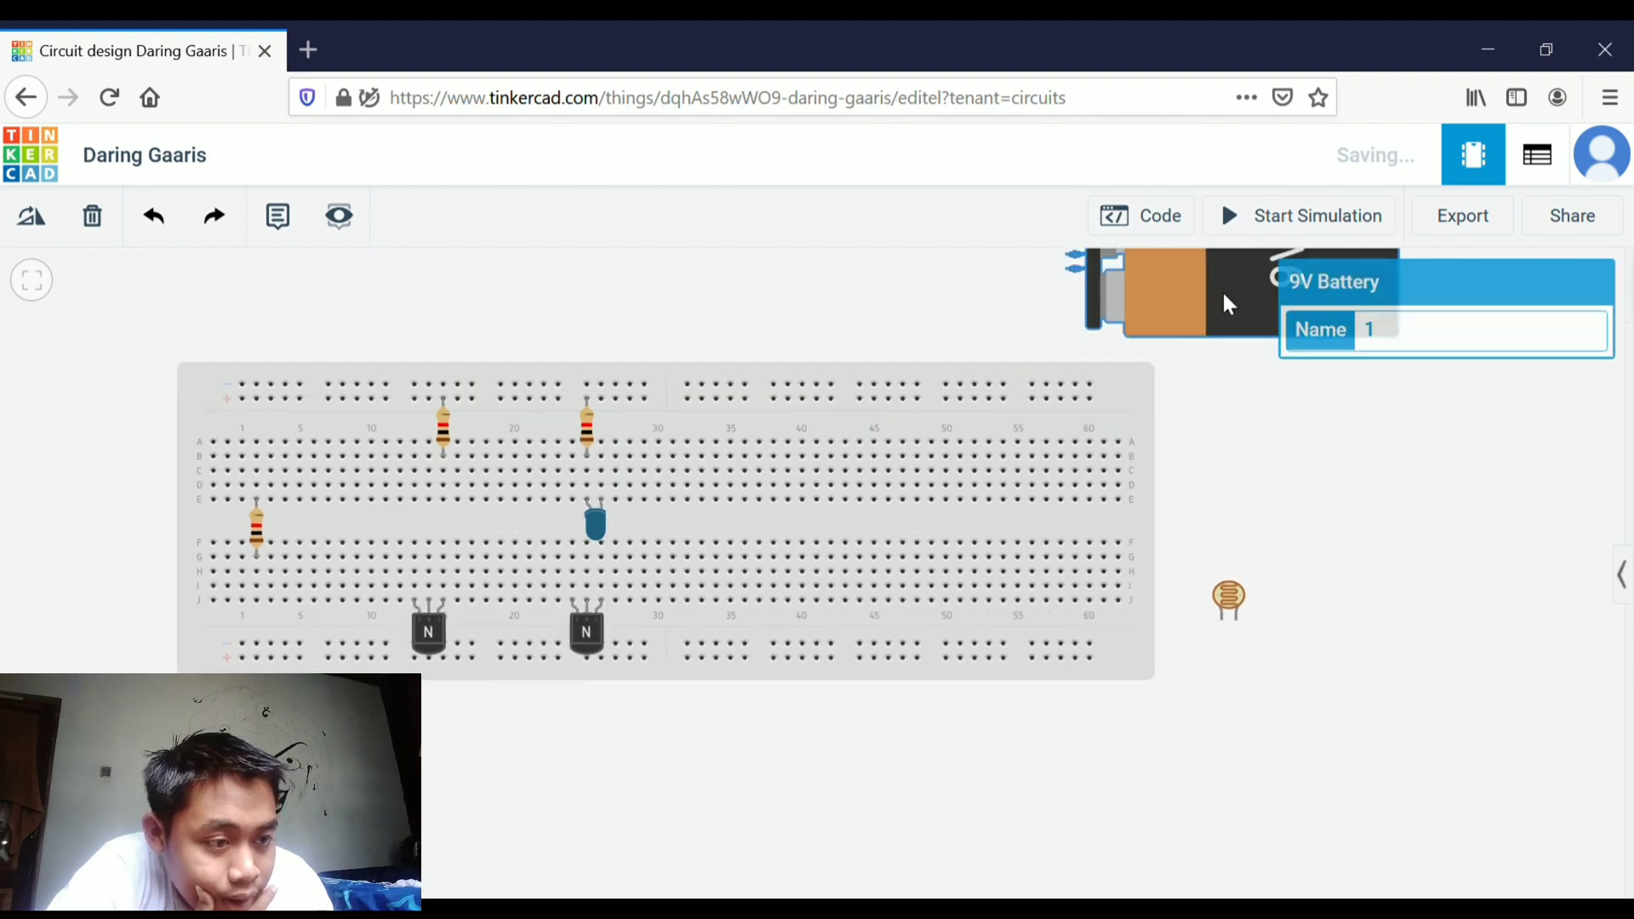
left_click_drag(1222, 289, 1248, 426)
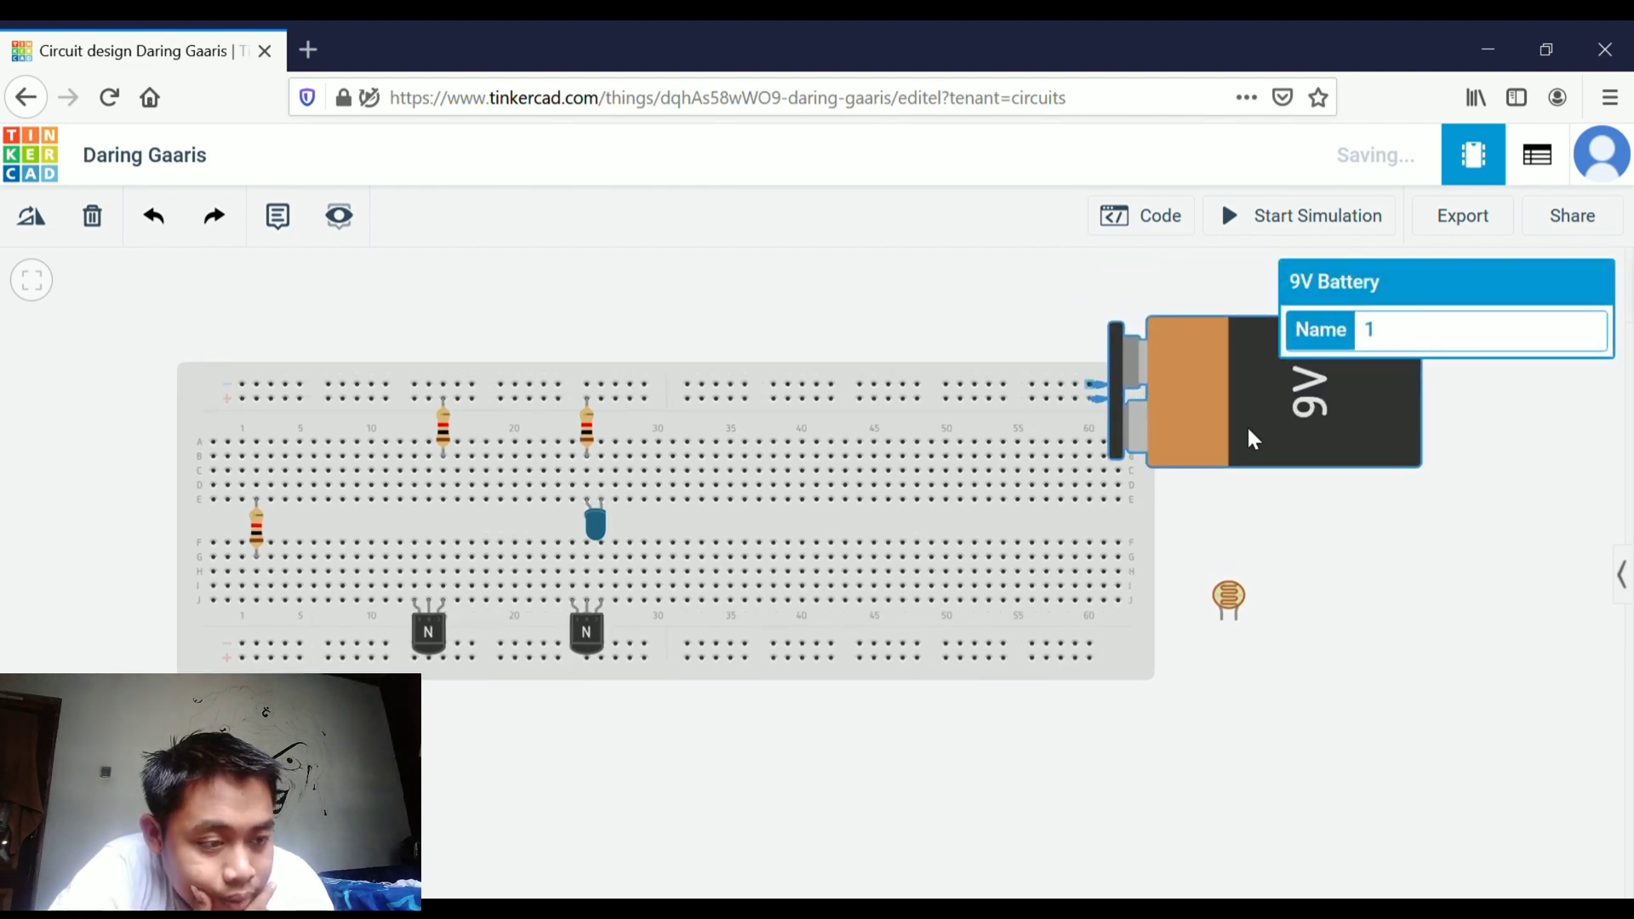
left_click(1377, 524)
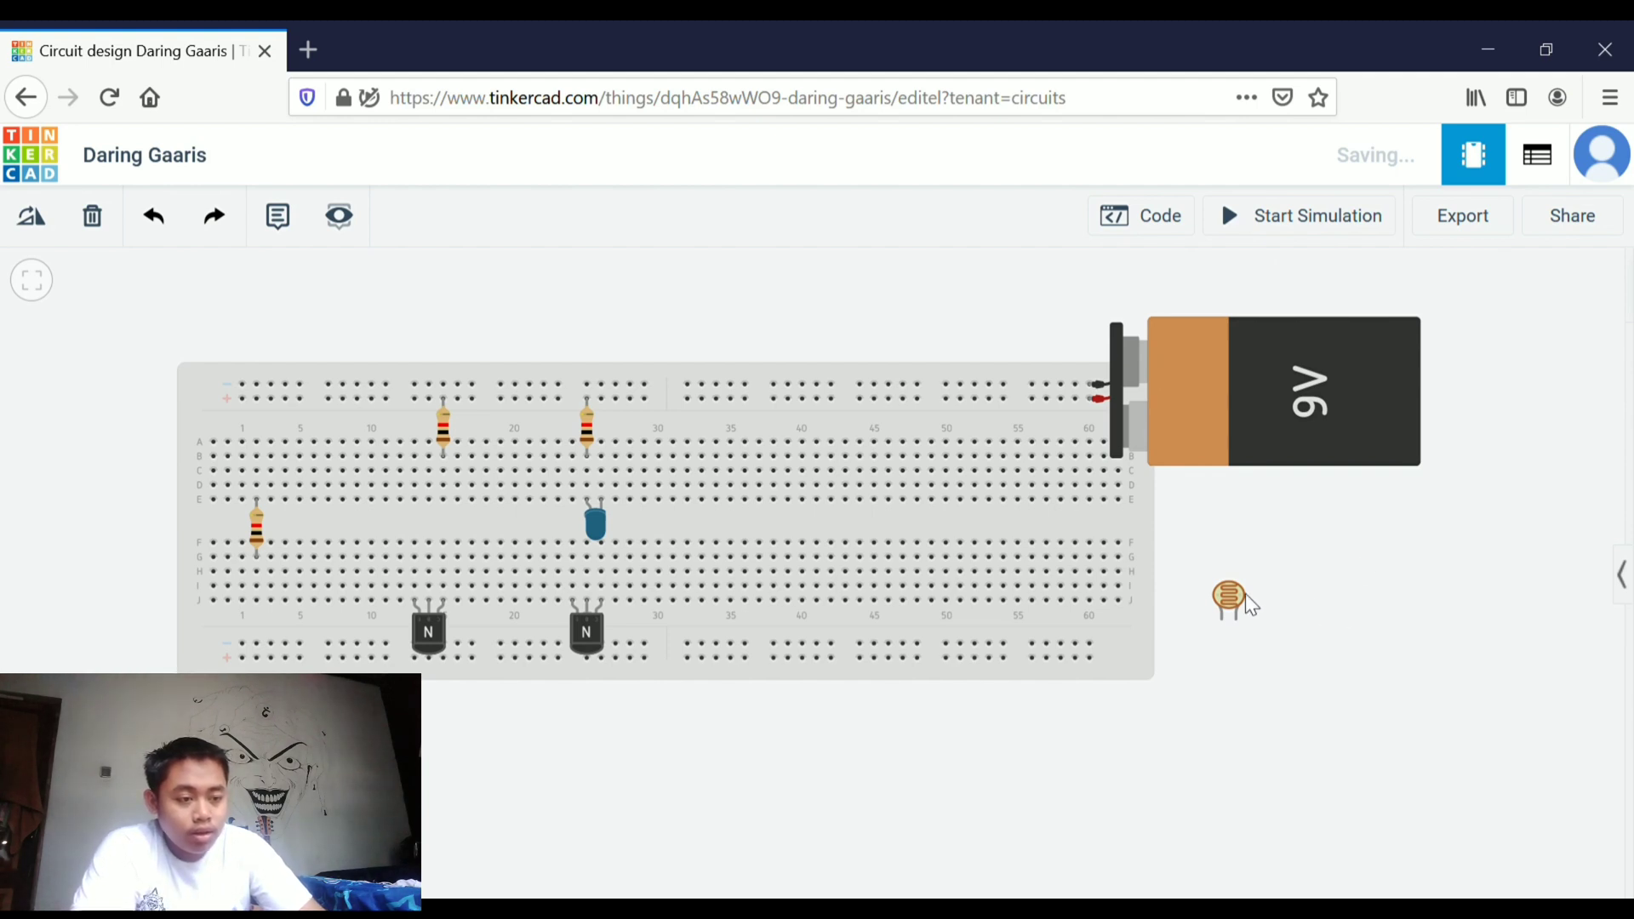
Place a photoresistor above the breadboard's left end and wire one of its leads to row A, column 1
left_click_drag(1233, 594, 279, 297)
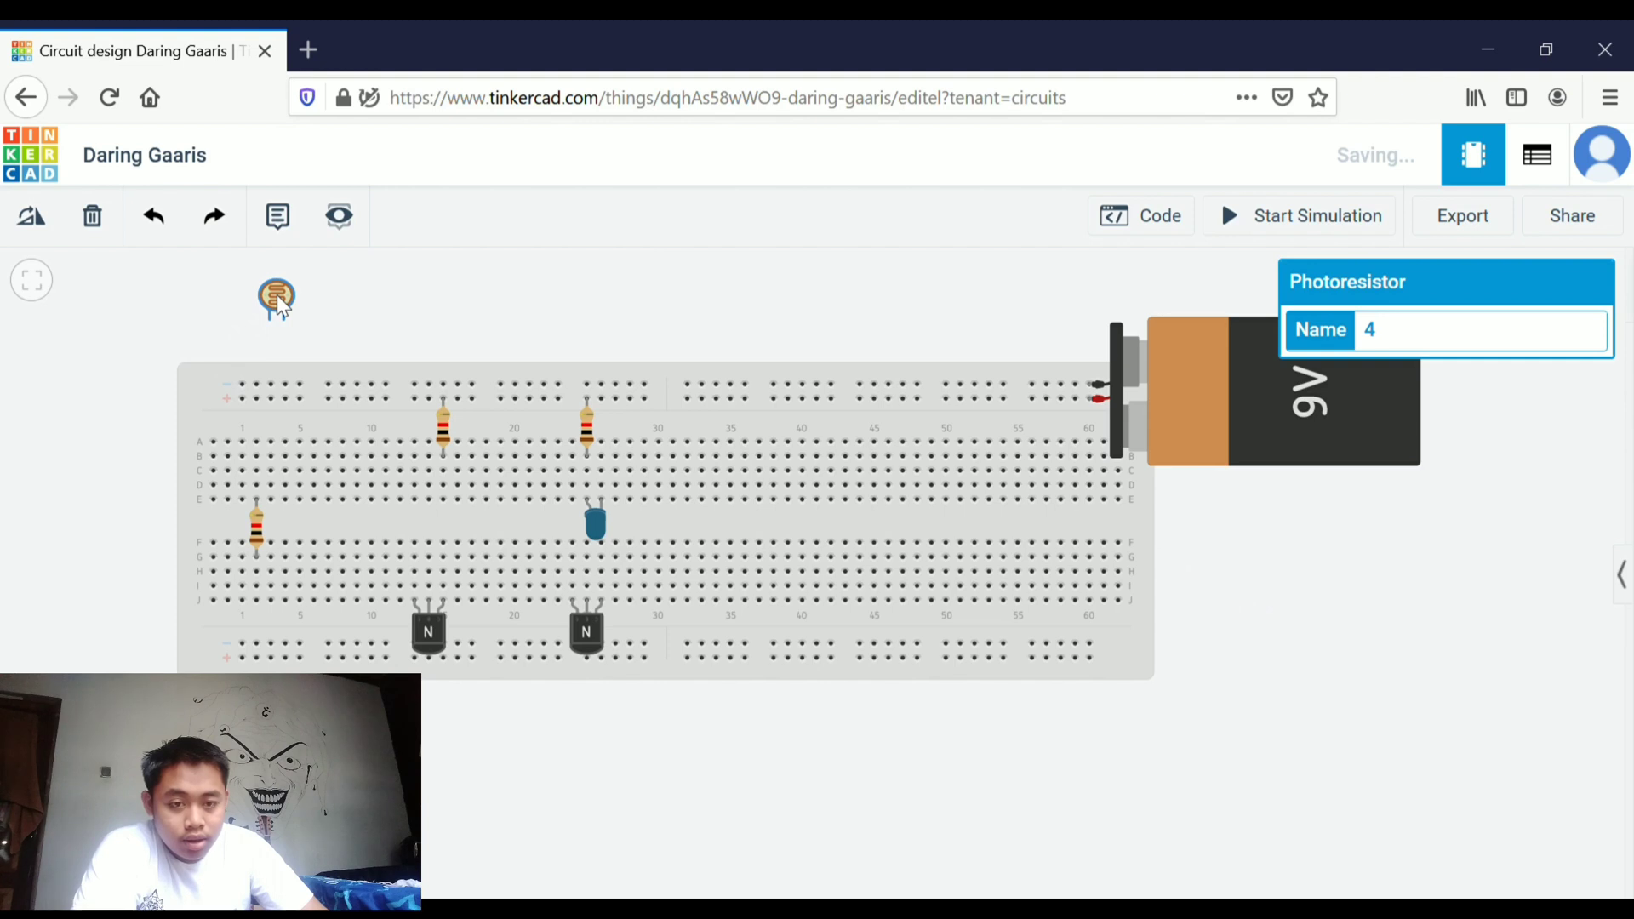
left_click(396, 344)
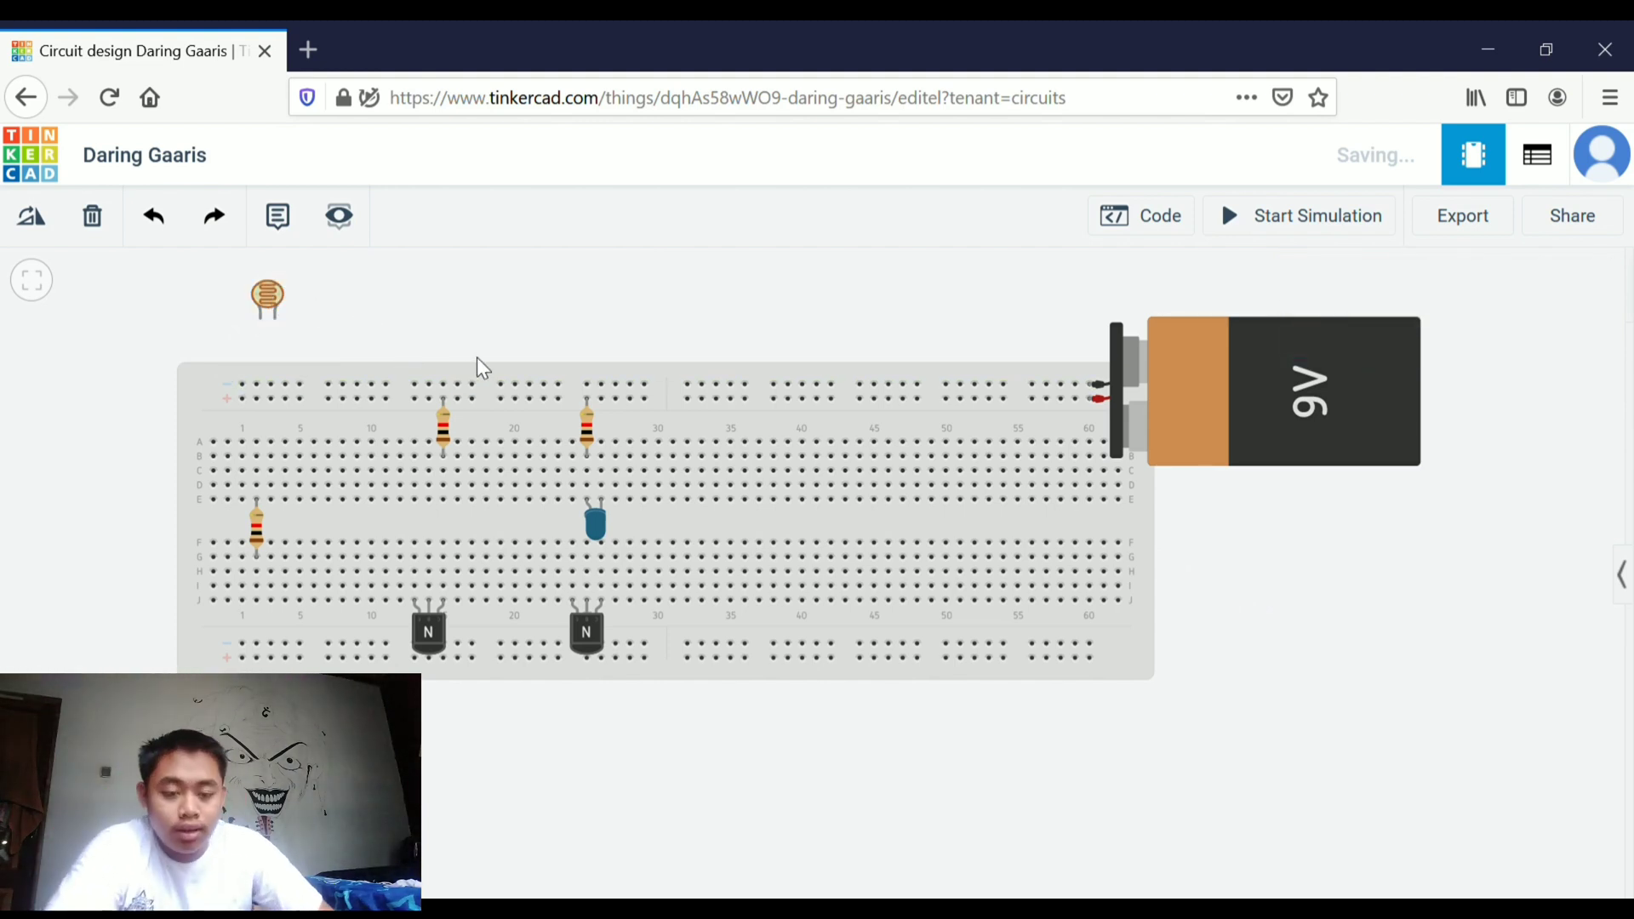
left_click(261, 320)
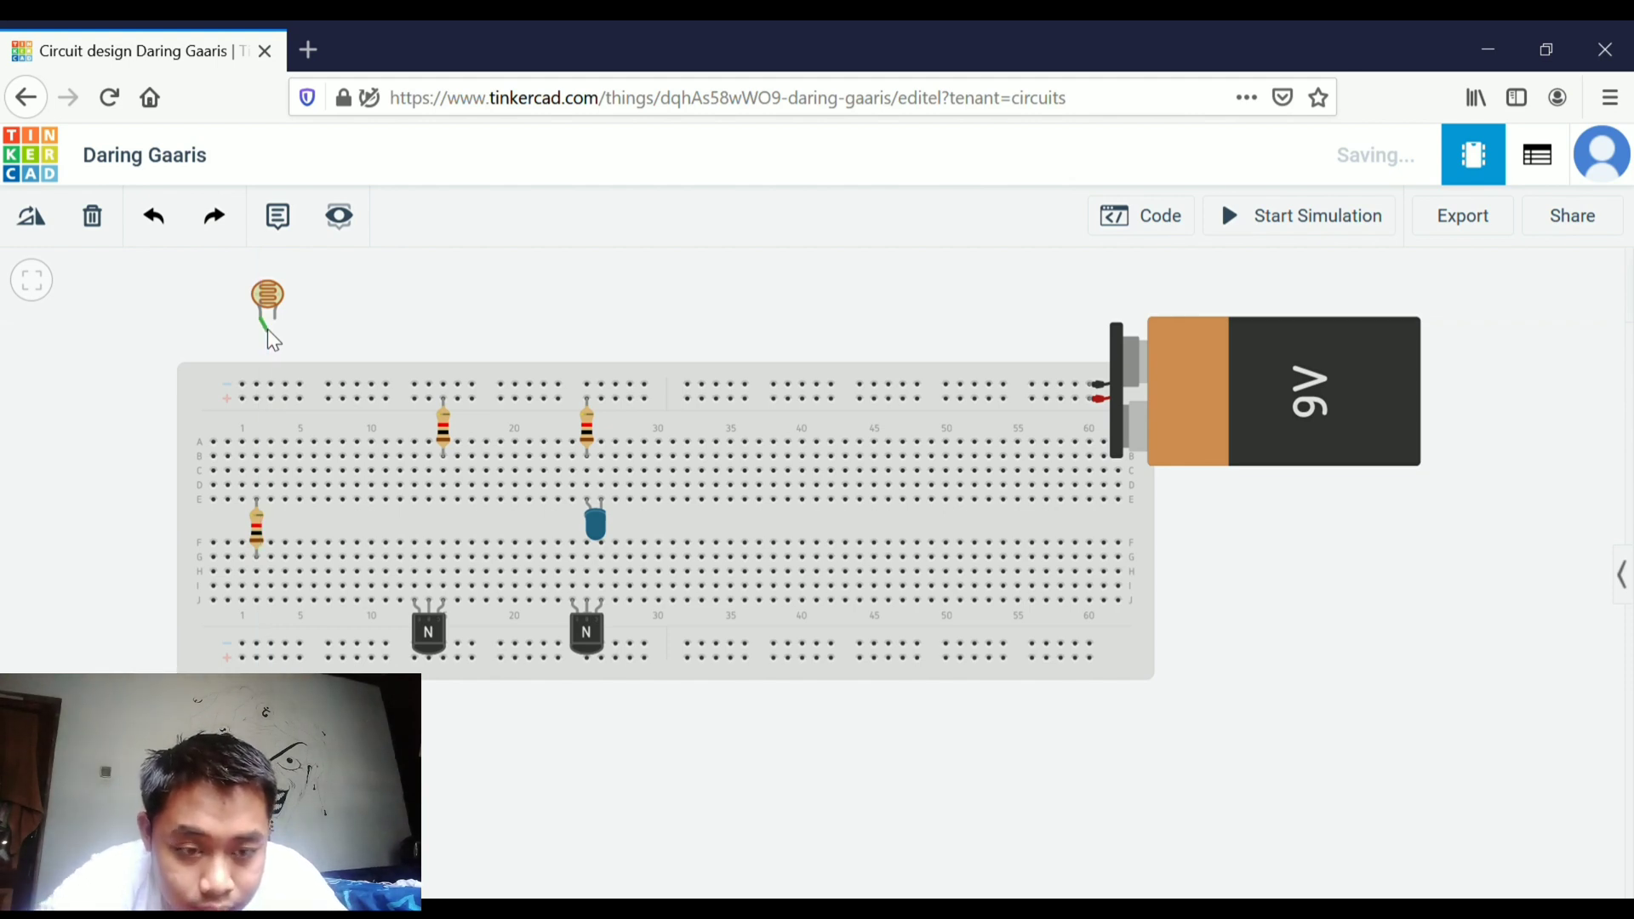
left_click(257, 441)
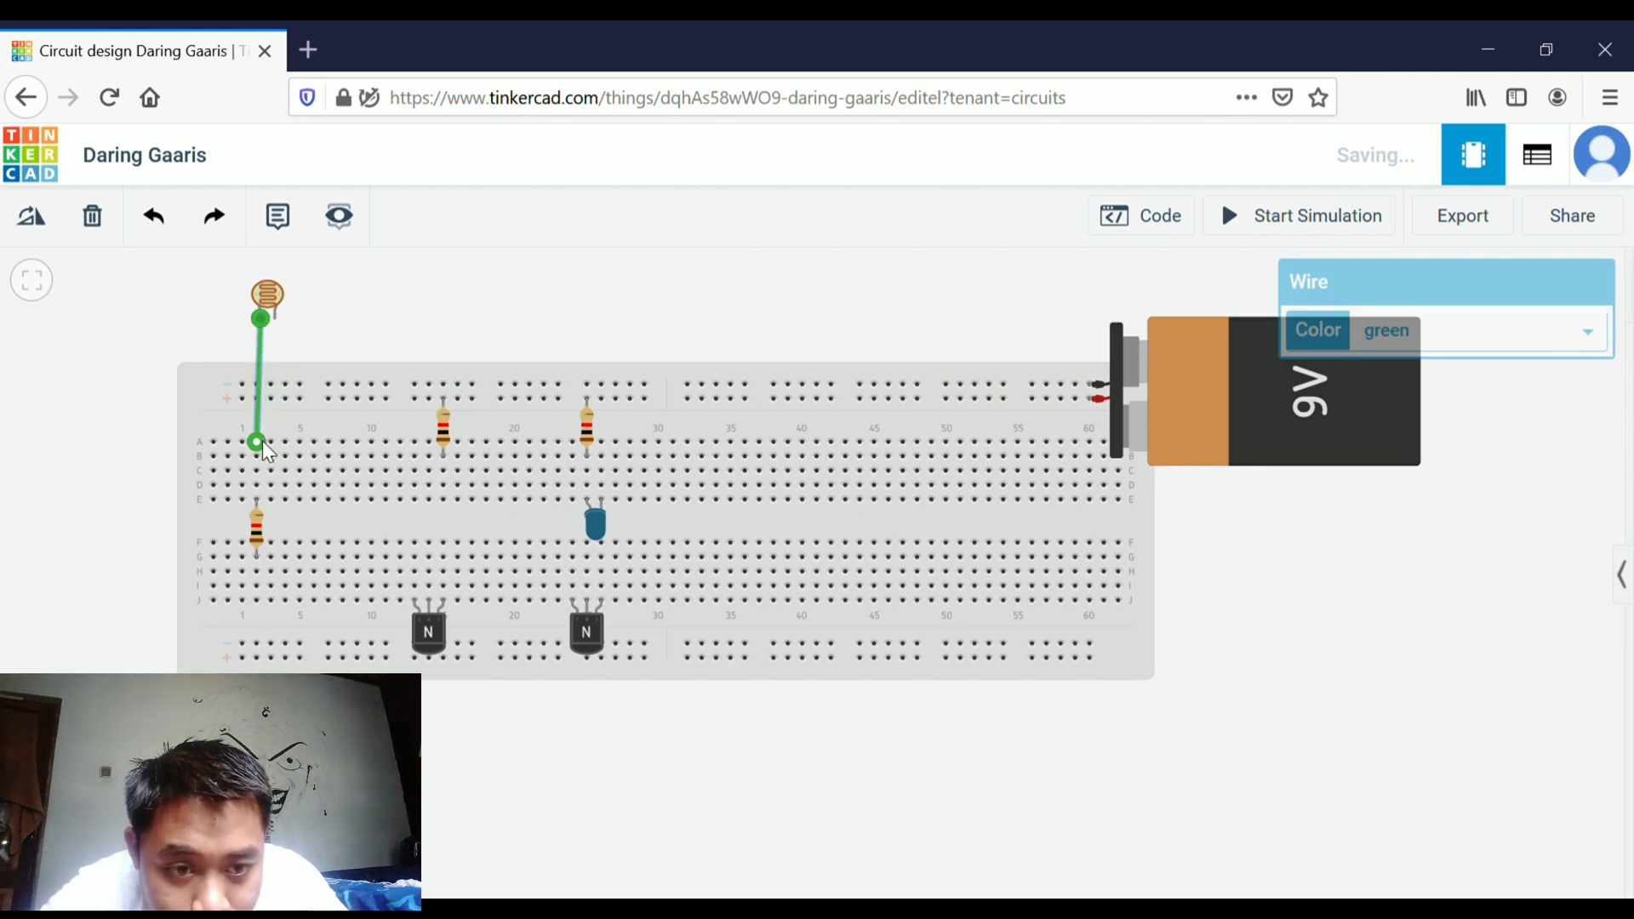
Wire the photoresistor's other lead to the top power rail near column 8, bending the wire over the breadboard
left_click(278, 321)
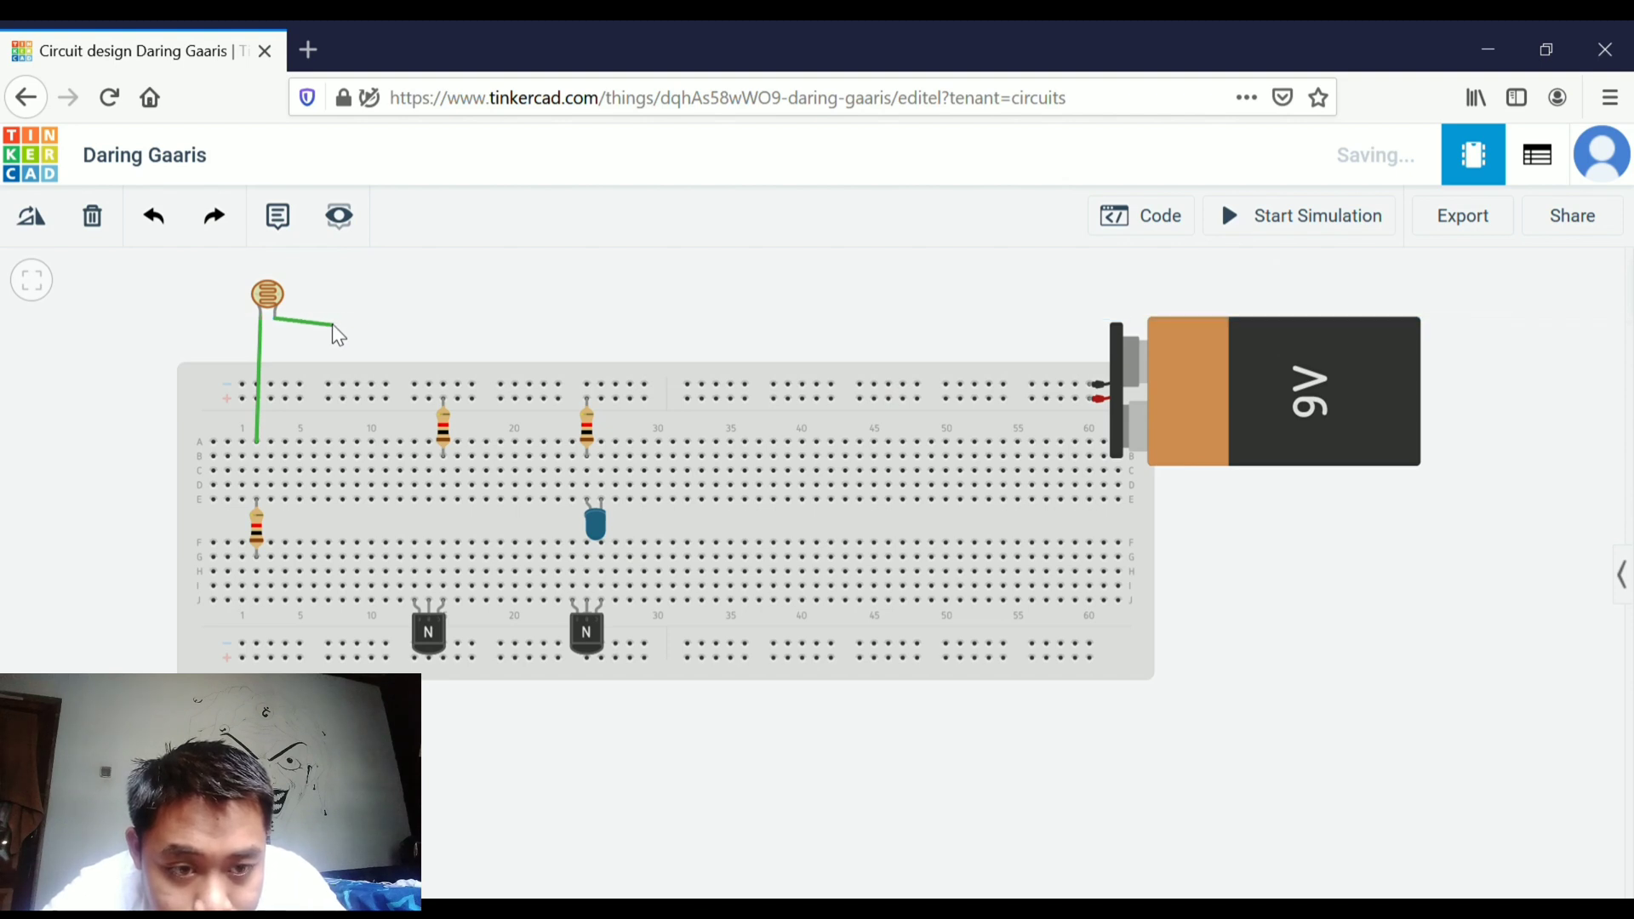
left_click(335, 319)
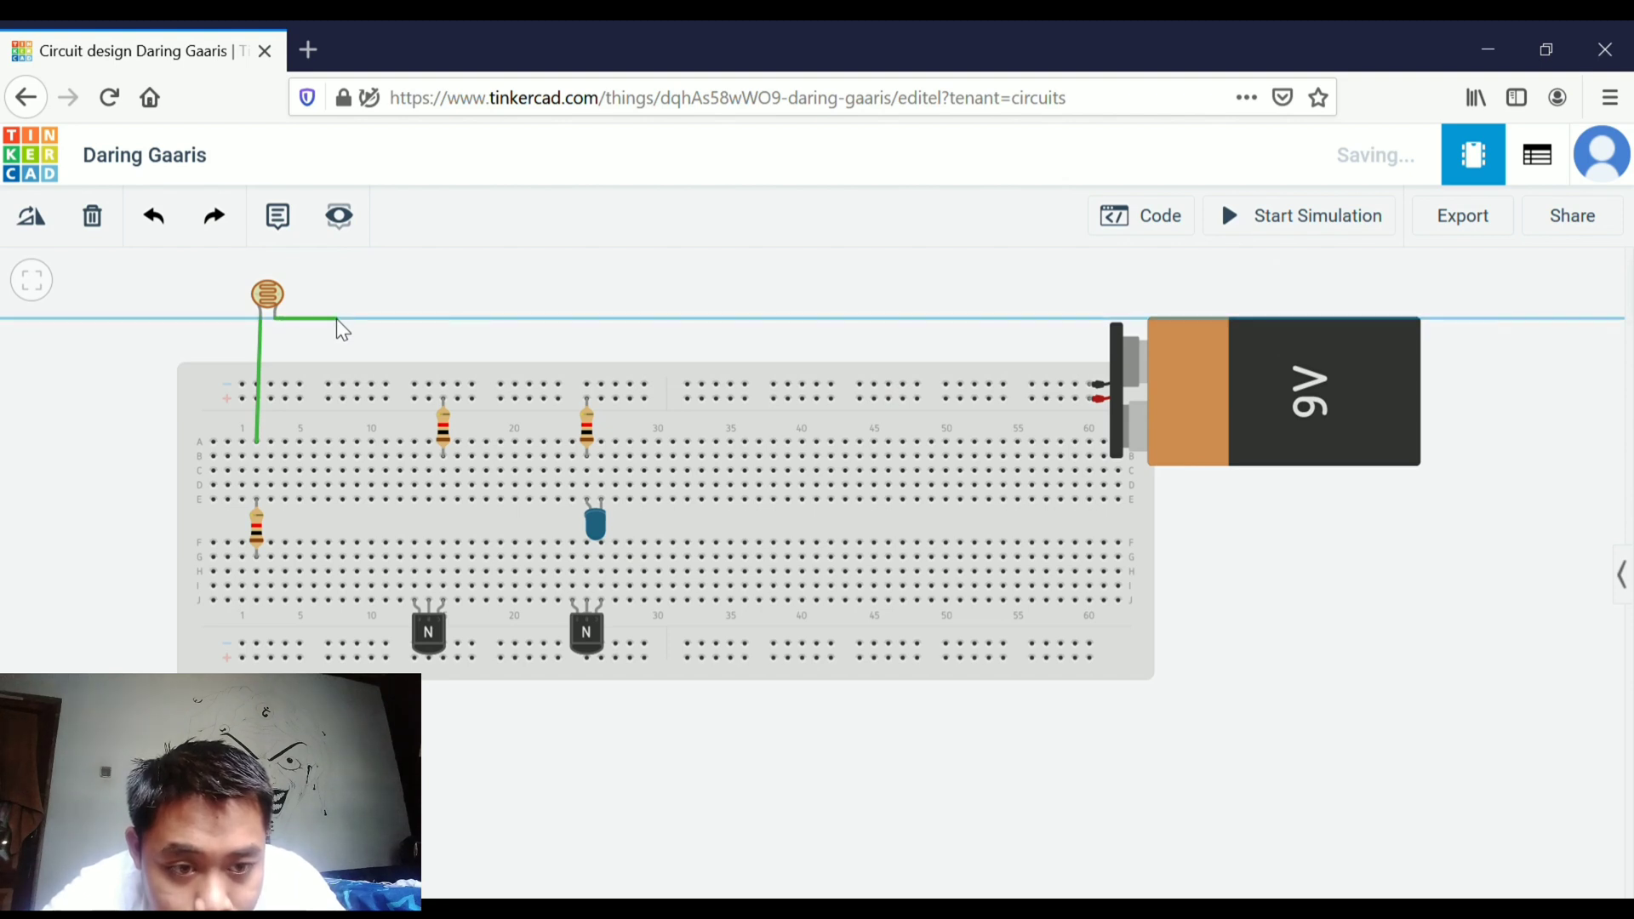
left_click(345, 393)
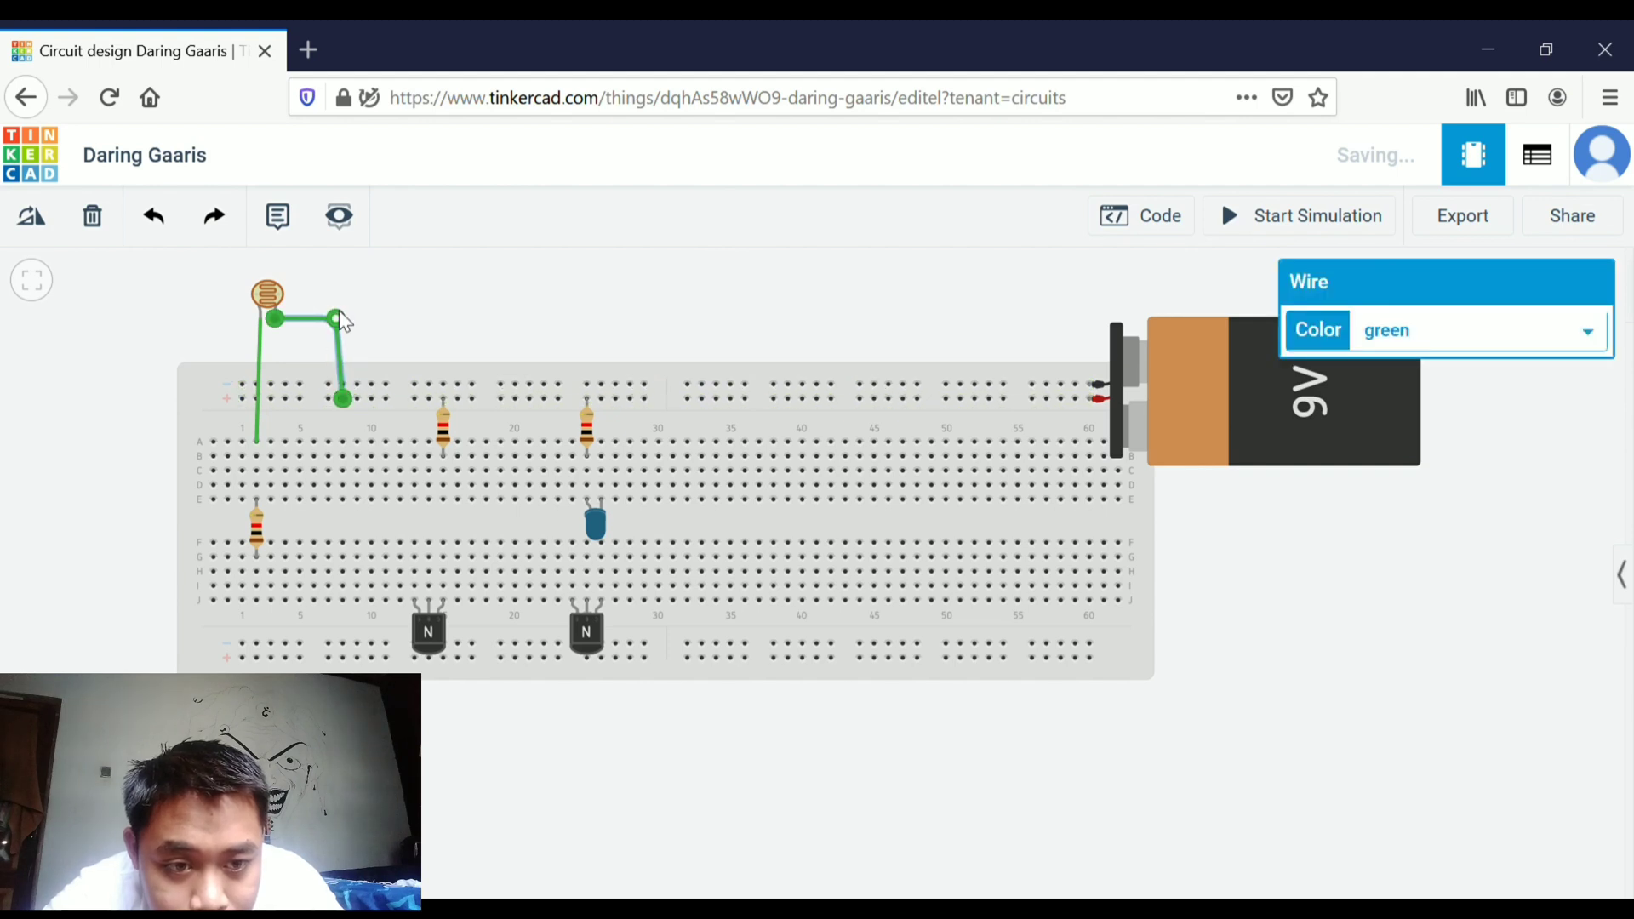
mouse_move(339, 310)
left_mouse_down()
mouse_move(361, 308)
mouse_move(346, 306)
left_mouse_up()
left_click(381, 291)
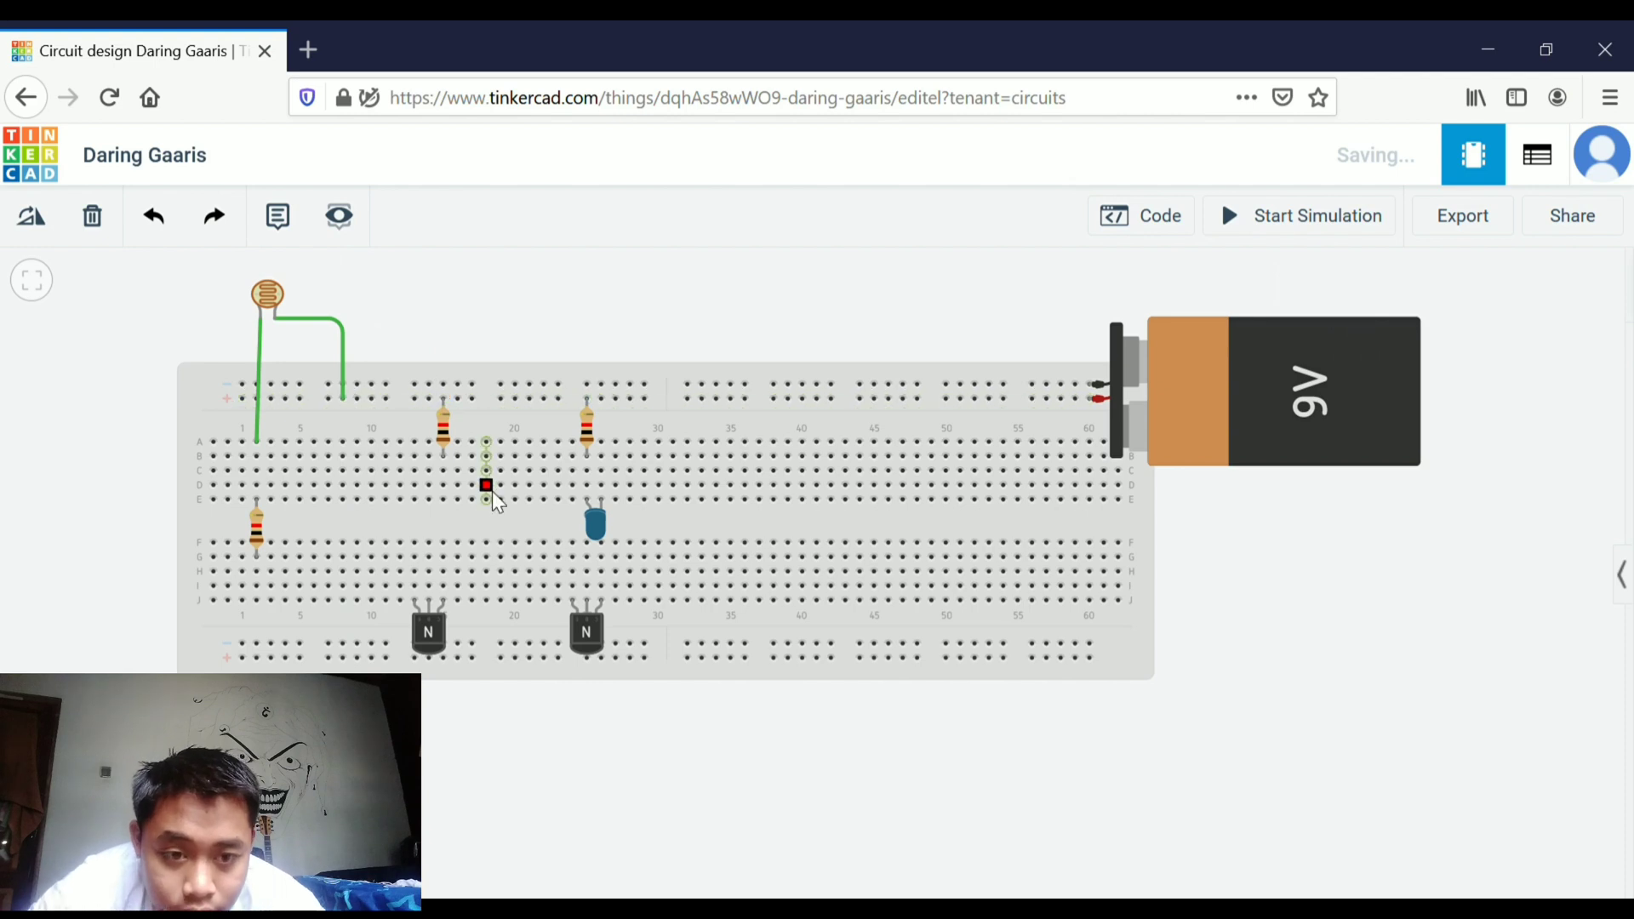
Run a wire from the top rail at column 1 down to the lower end of the resistor bridging the gap
left_click(243, 384)
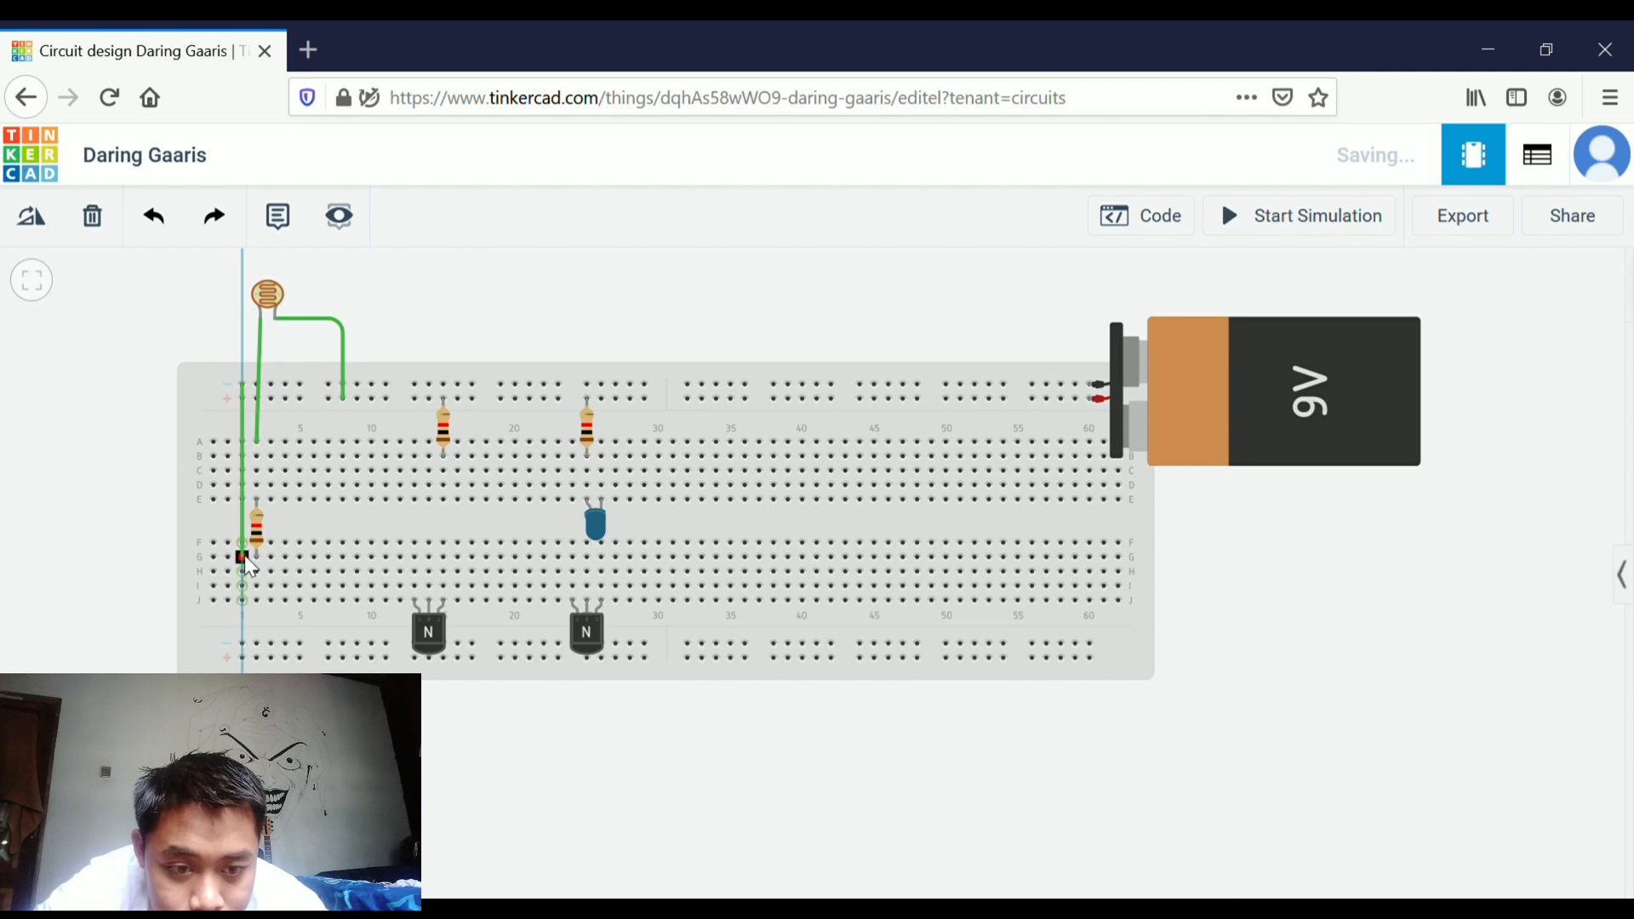
left_click(242, 542)
left_click(243, 558)
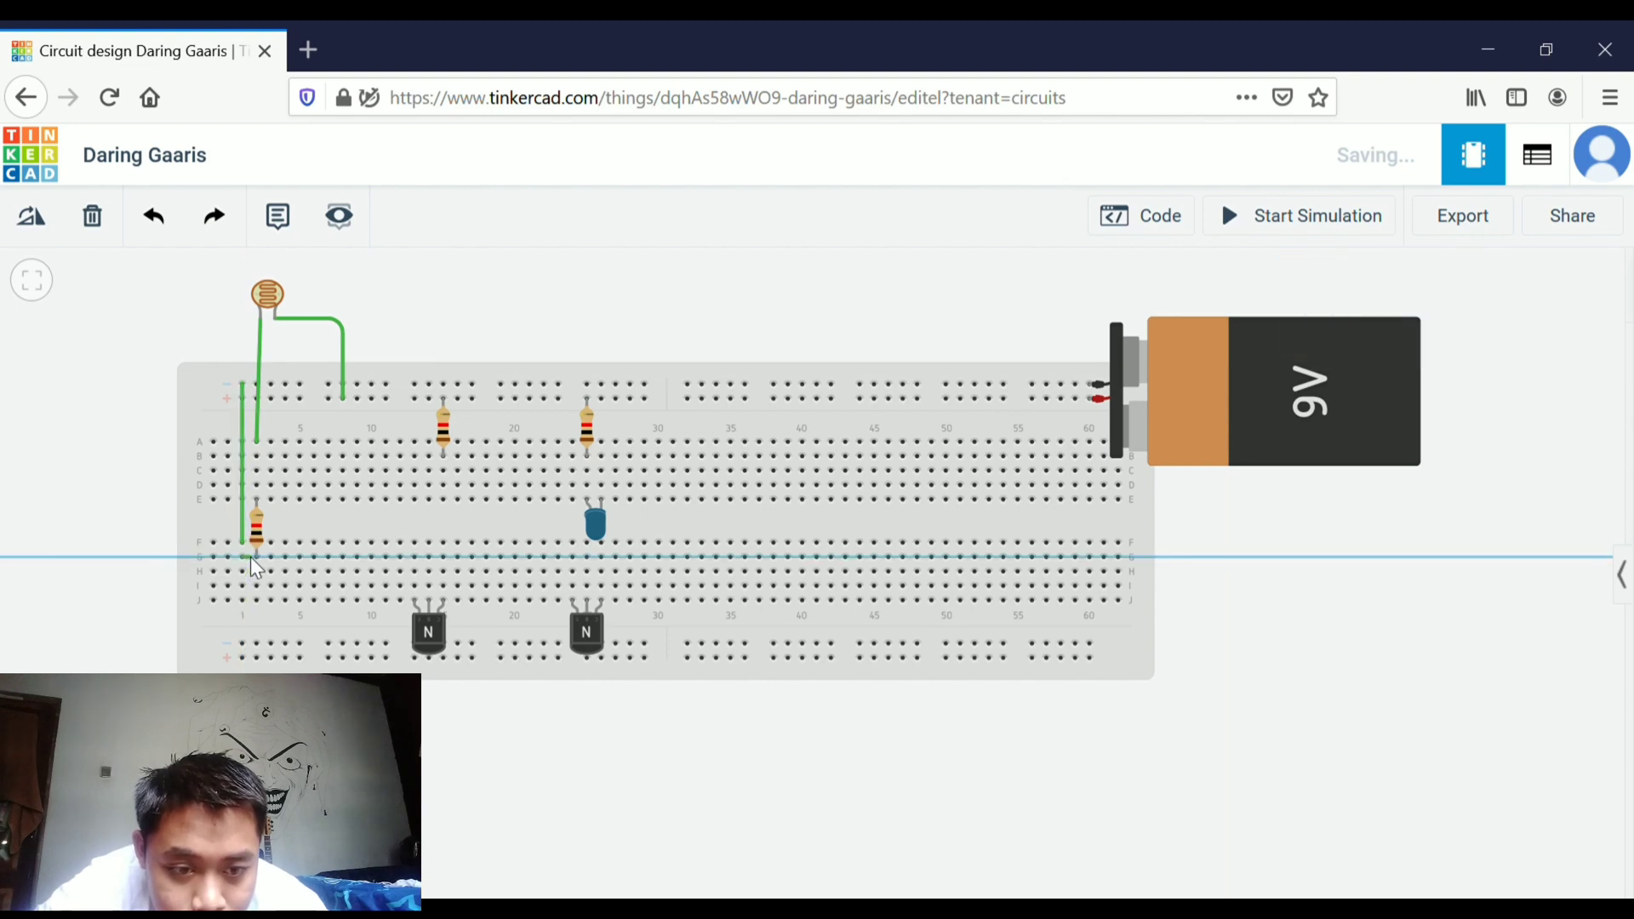
left_click(255, 556)
left_click(451, 298)
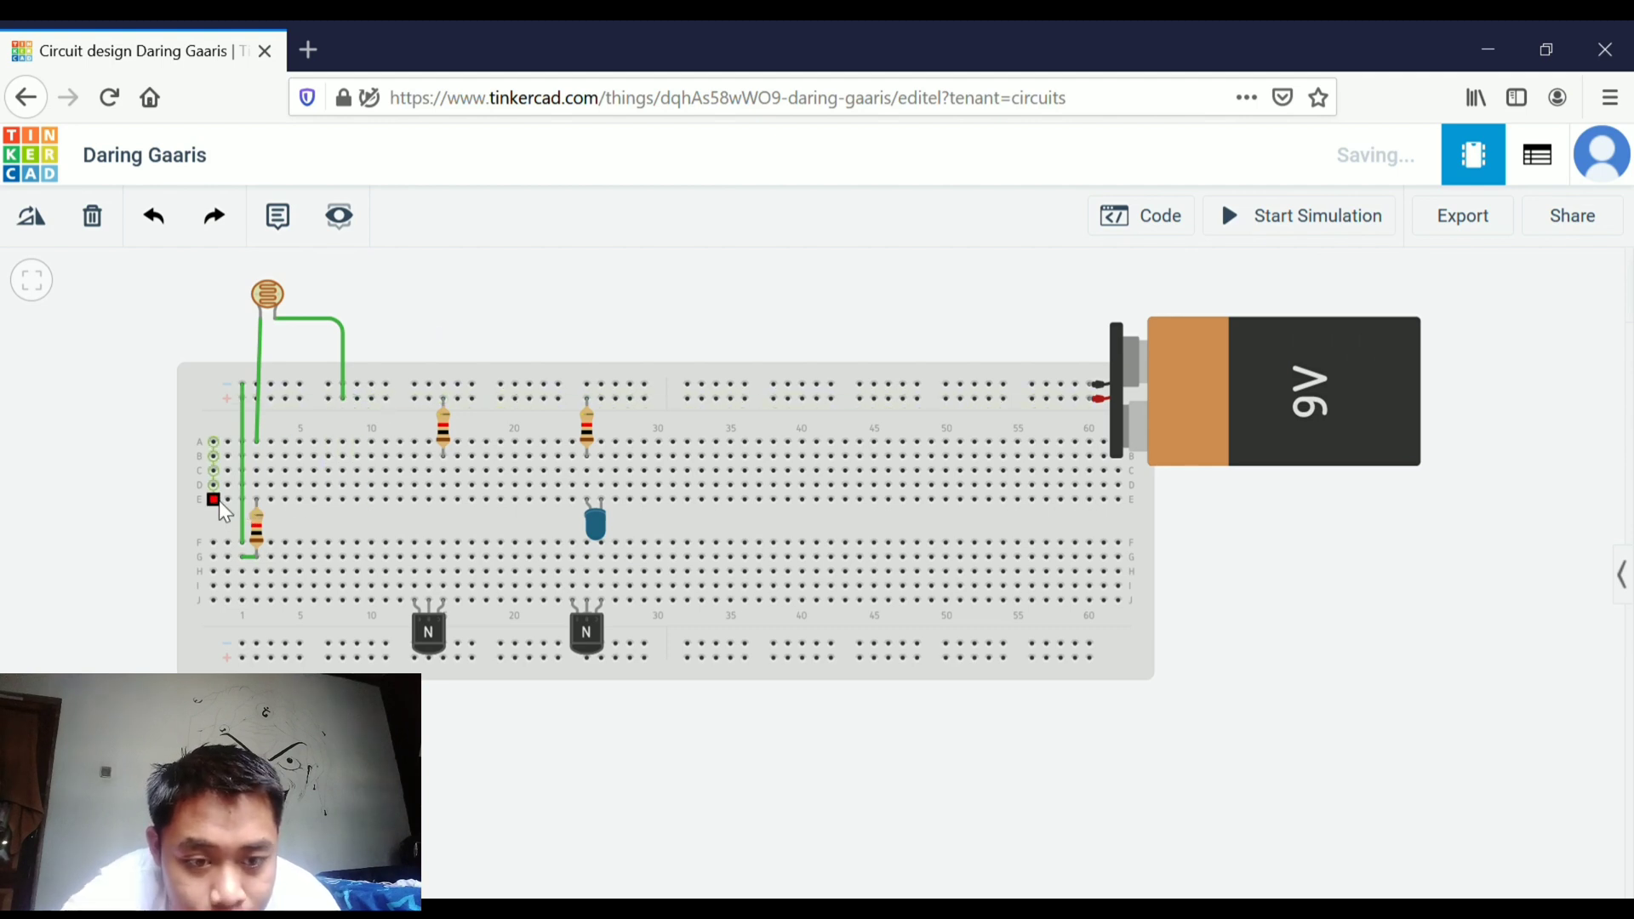
Wire row D horizontally from column 2 across to column 14
left_click(271, 487)
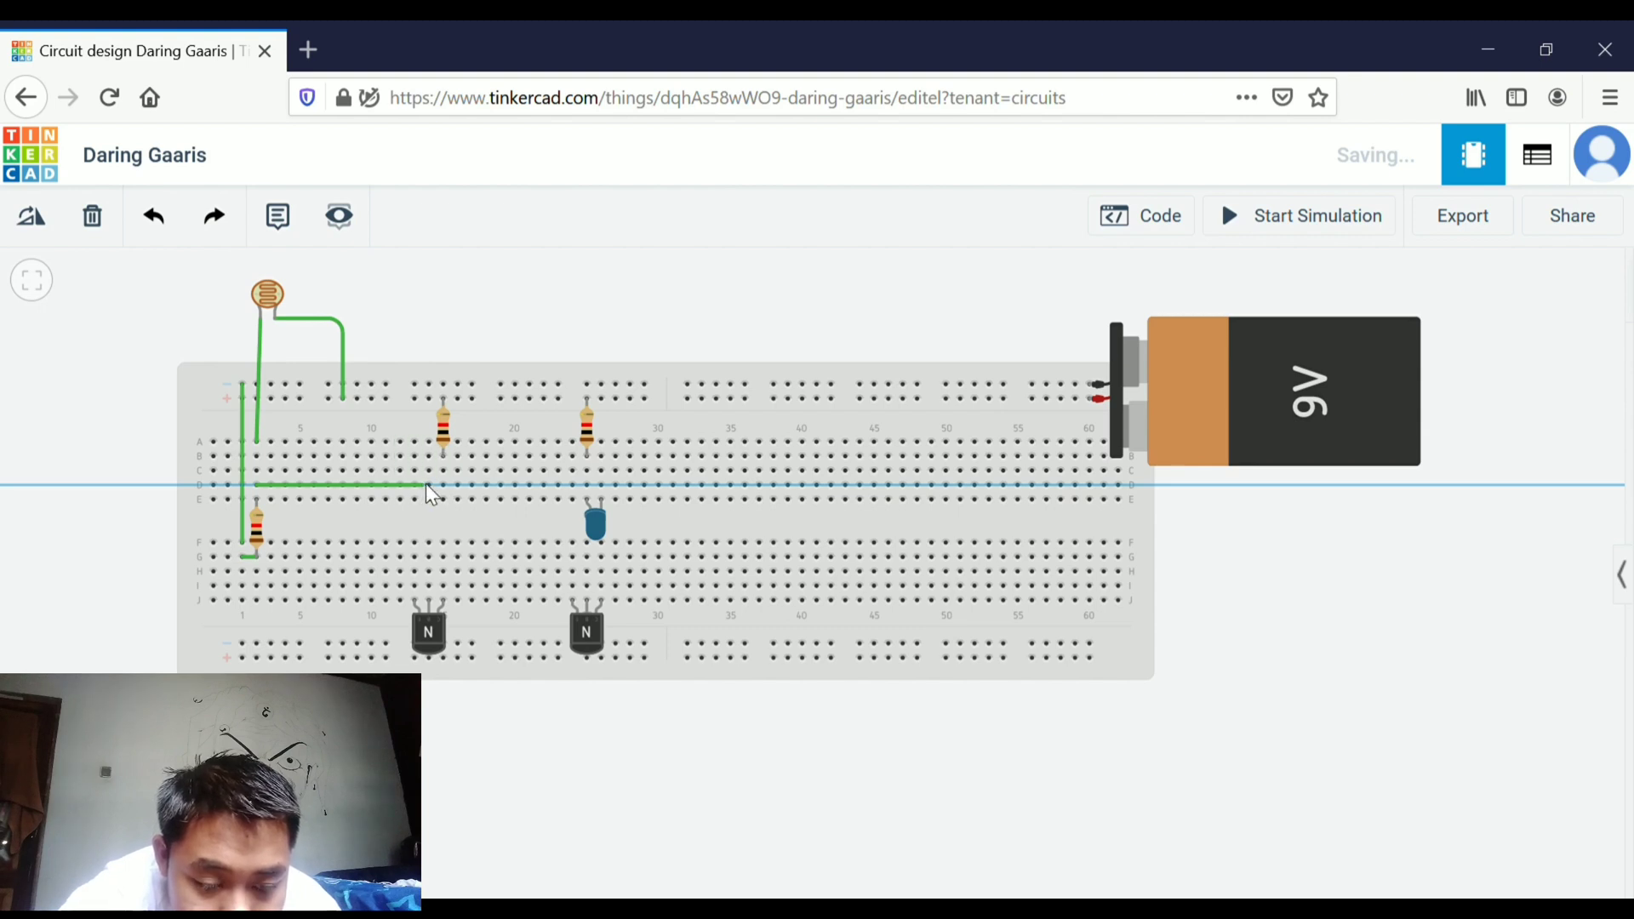
left_click(428, 485)
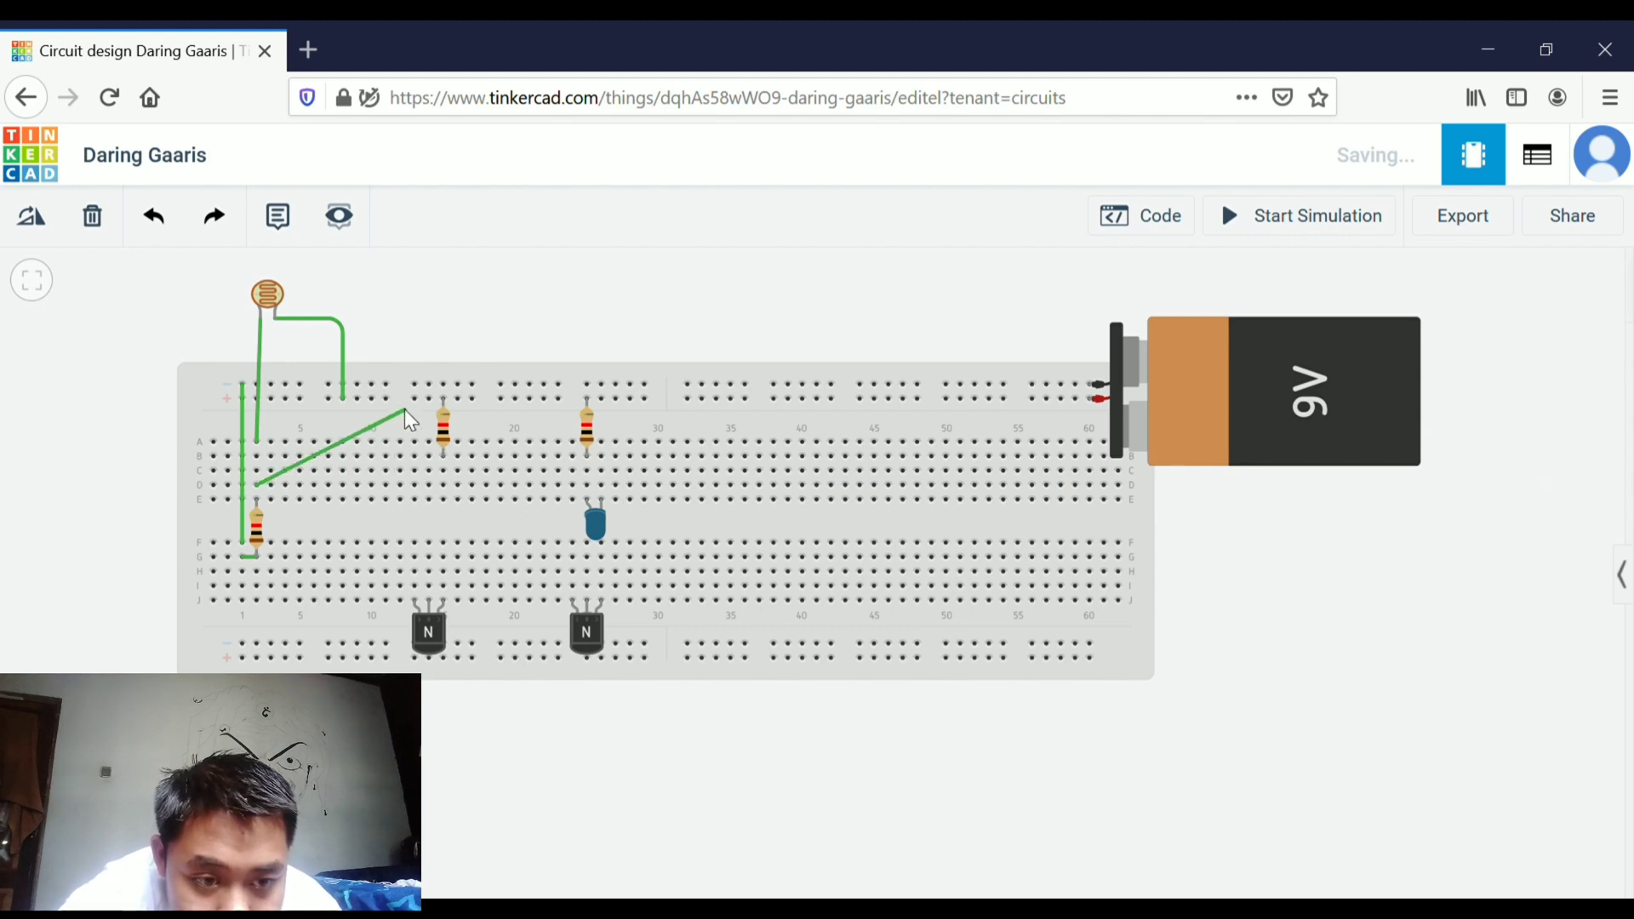
left_click(429, 485)
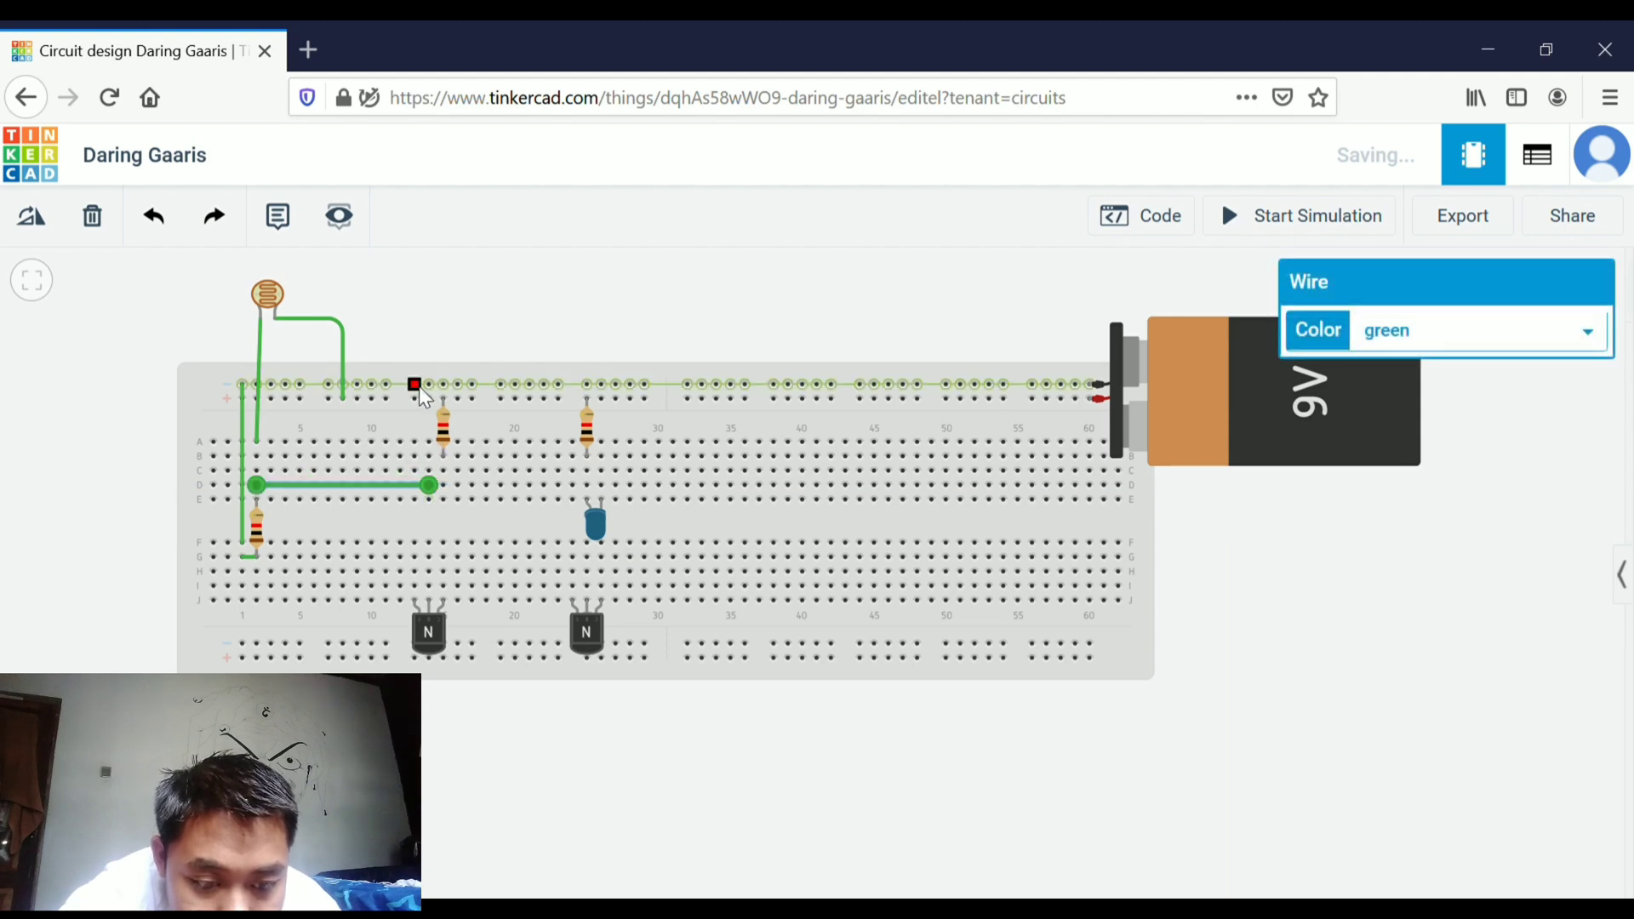
Add vertical wires from the top rail down to row F at column 13 and across the middle gap at column 15
left_click(412, 385)
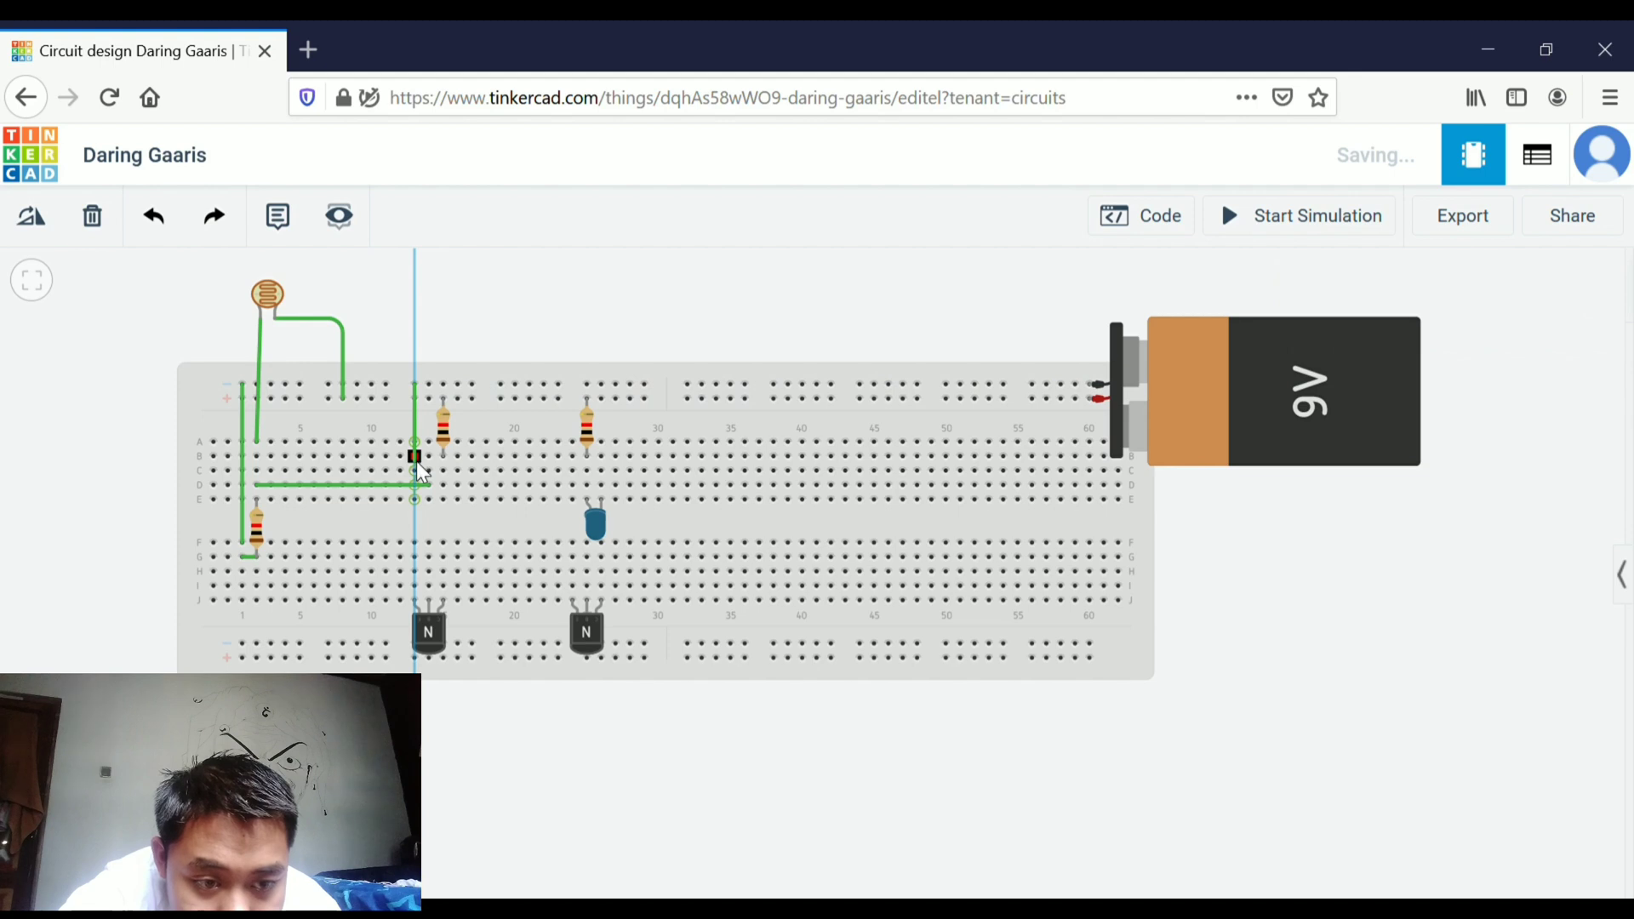
left_click(415, 542)
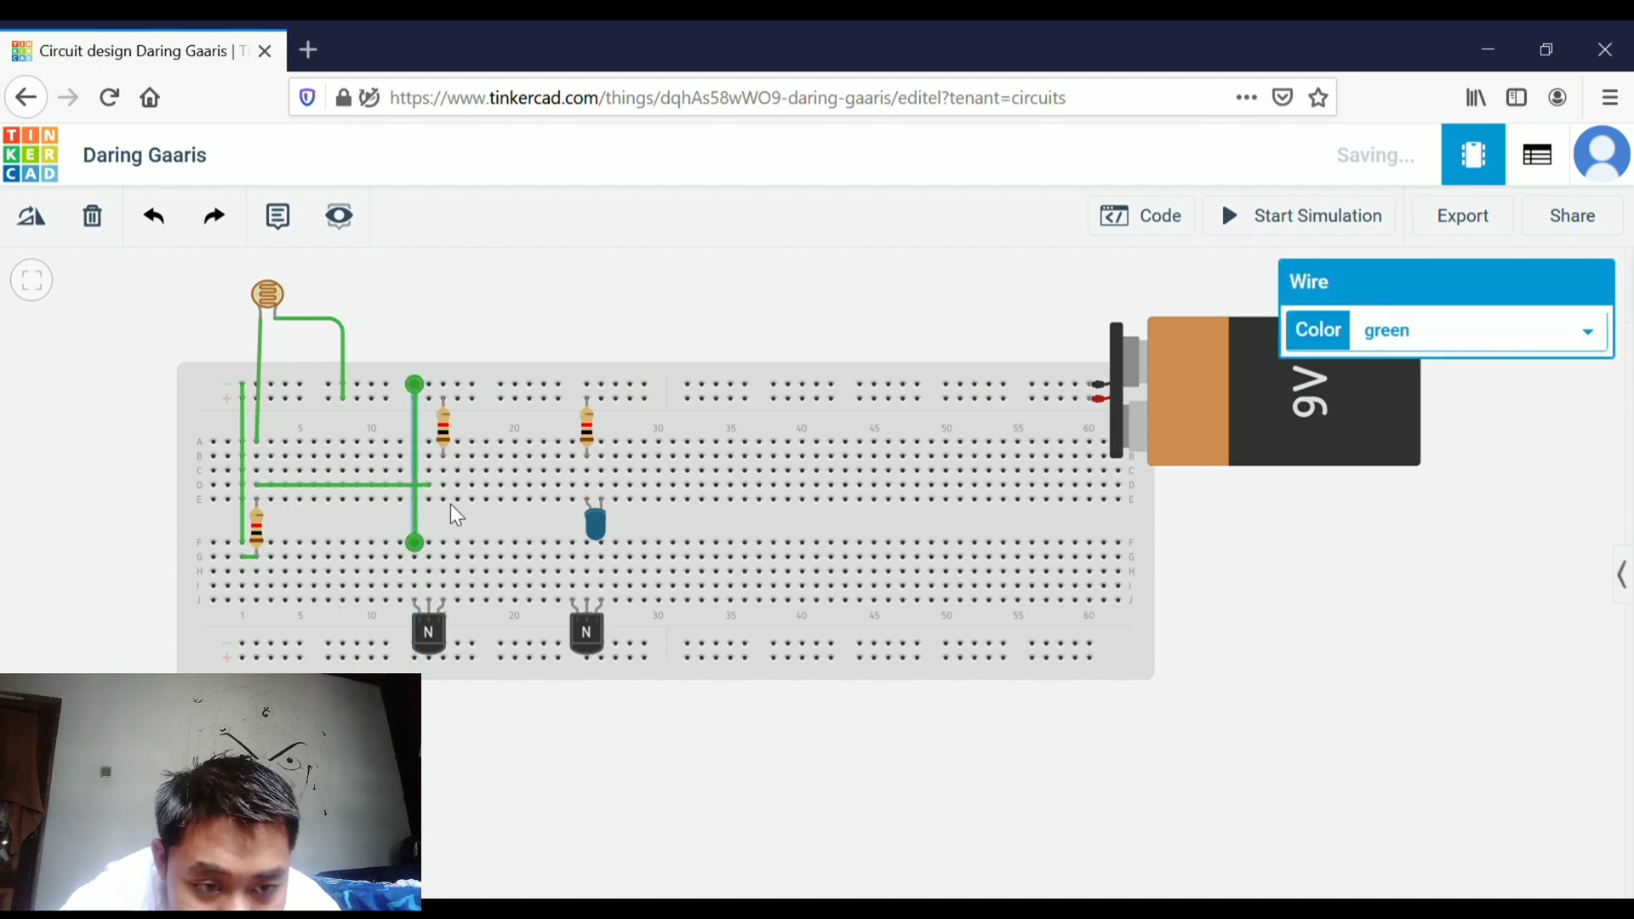
left_click(444, 499)
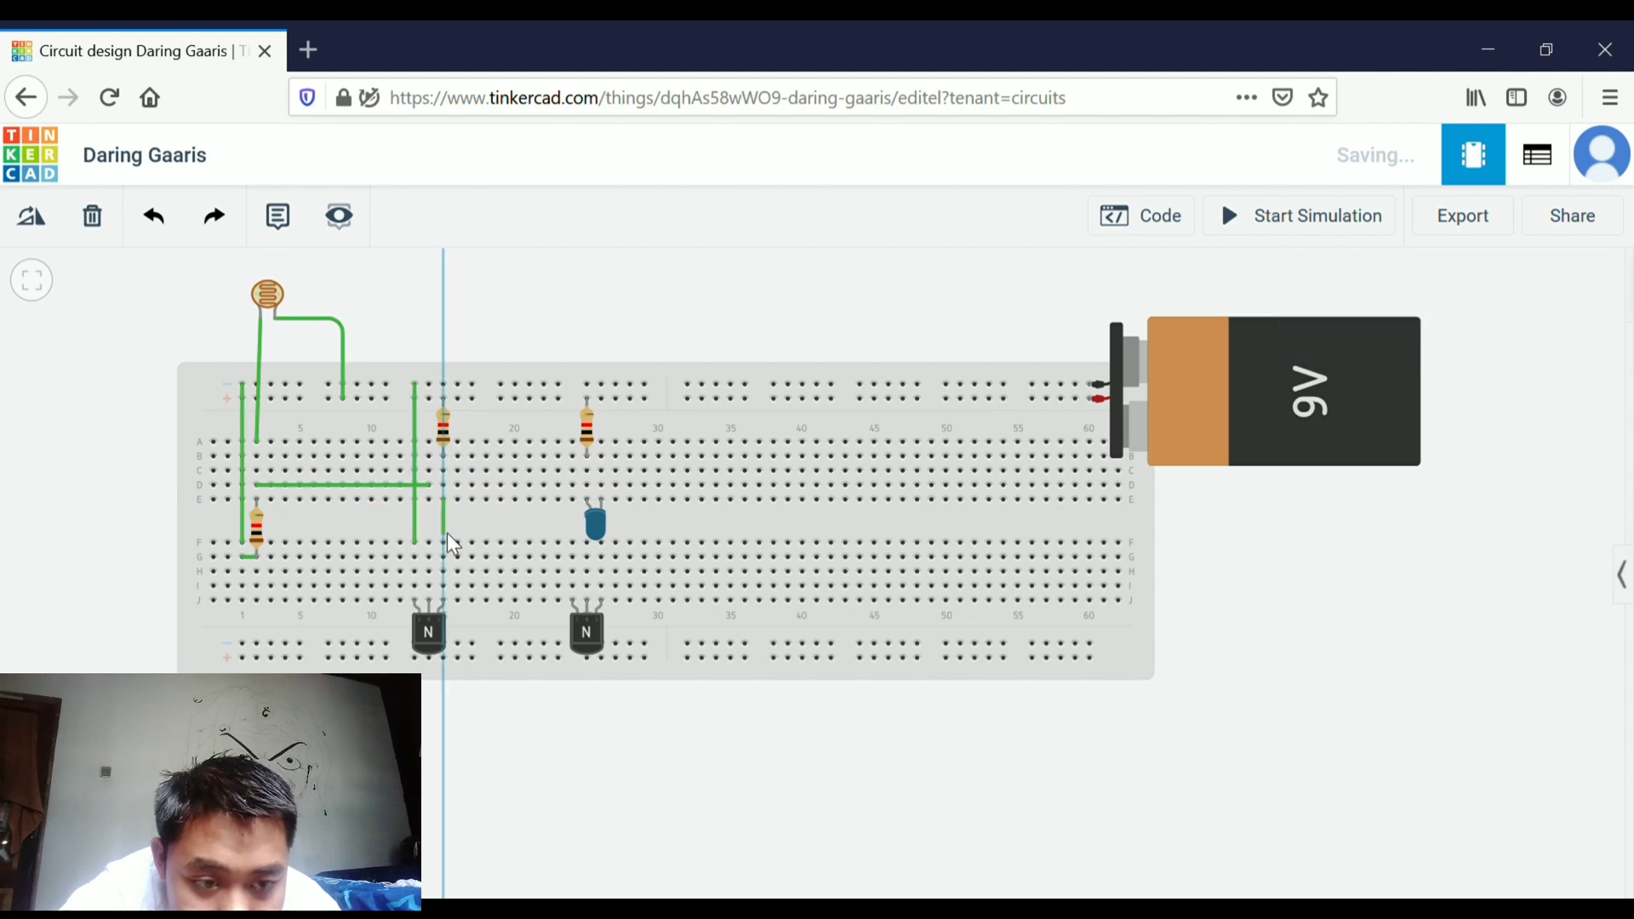
left_click(443, 542)
Wire column 14 down to the first transistor, and row I from column 15 to the second transistor at column 25
left_click(429, 500)
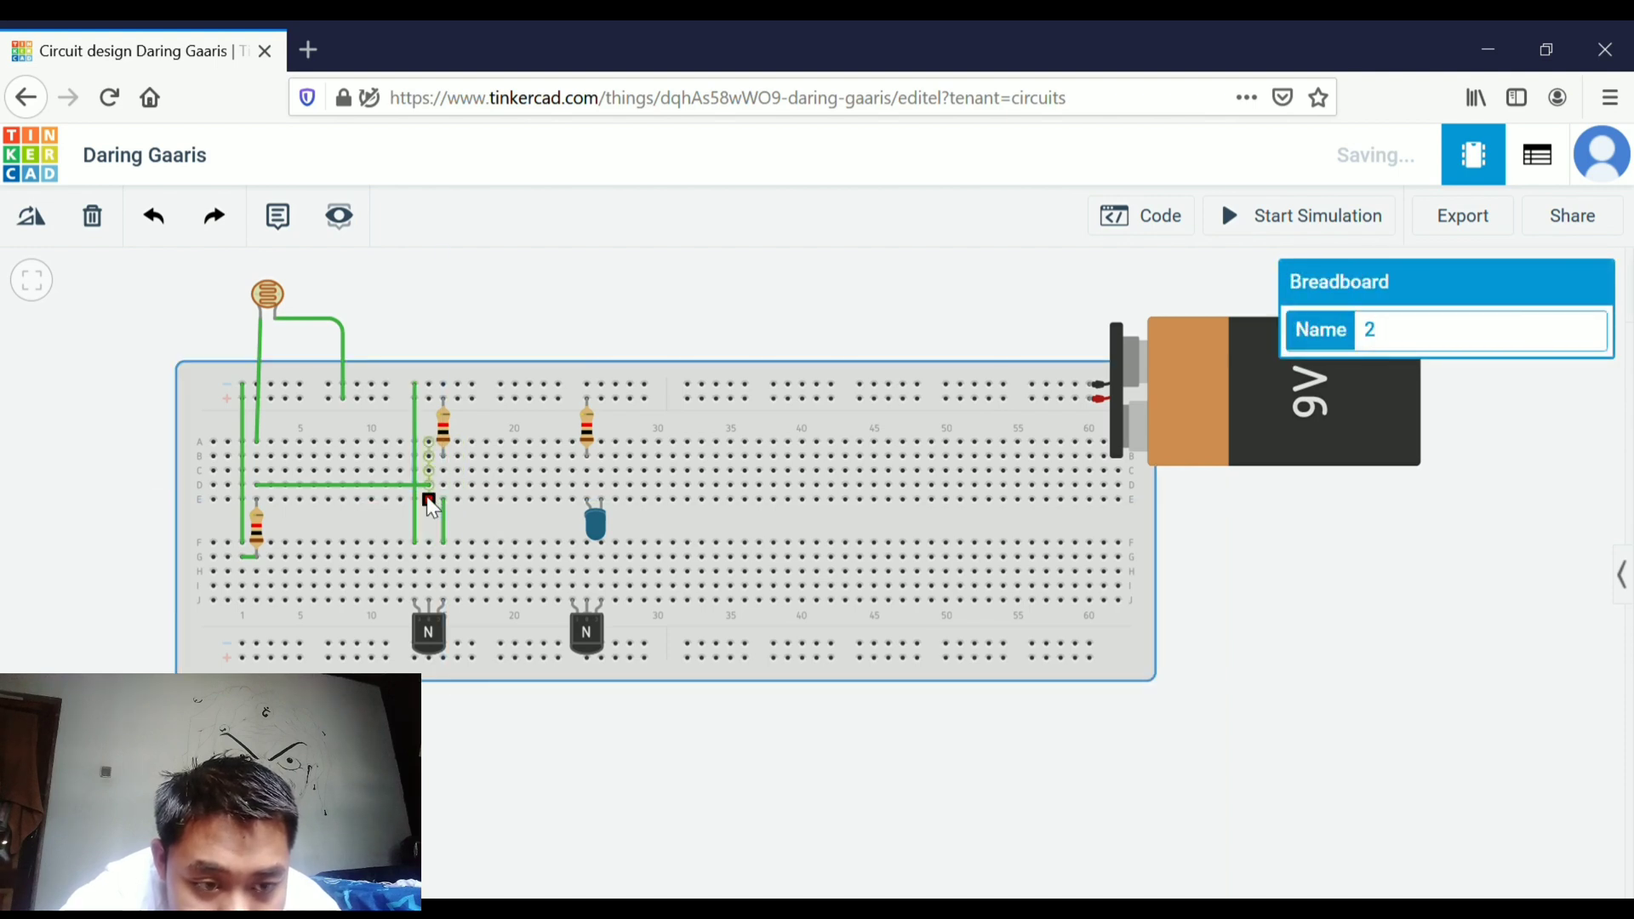
left_click(430, 603)
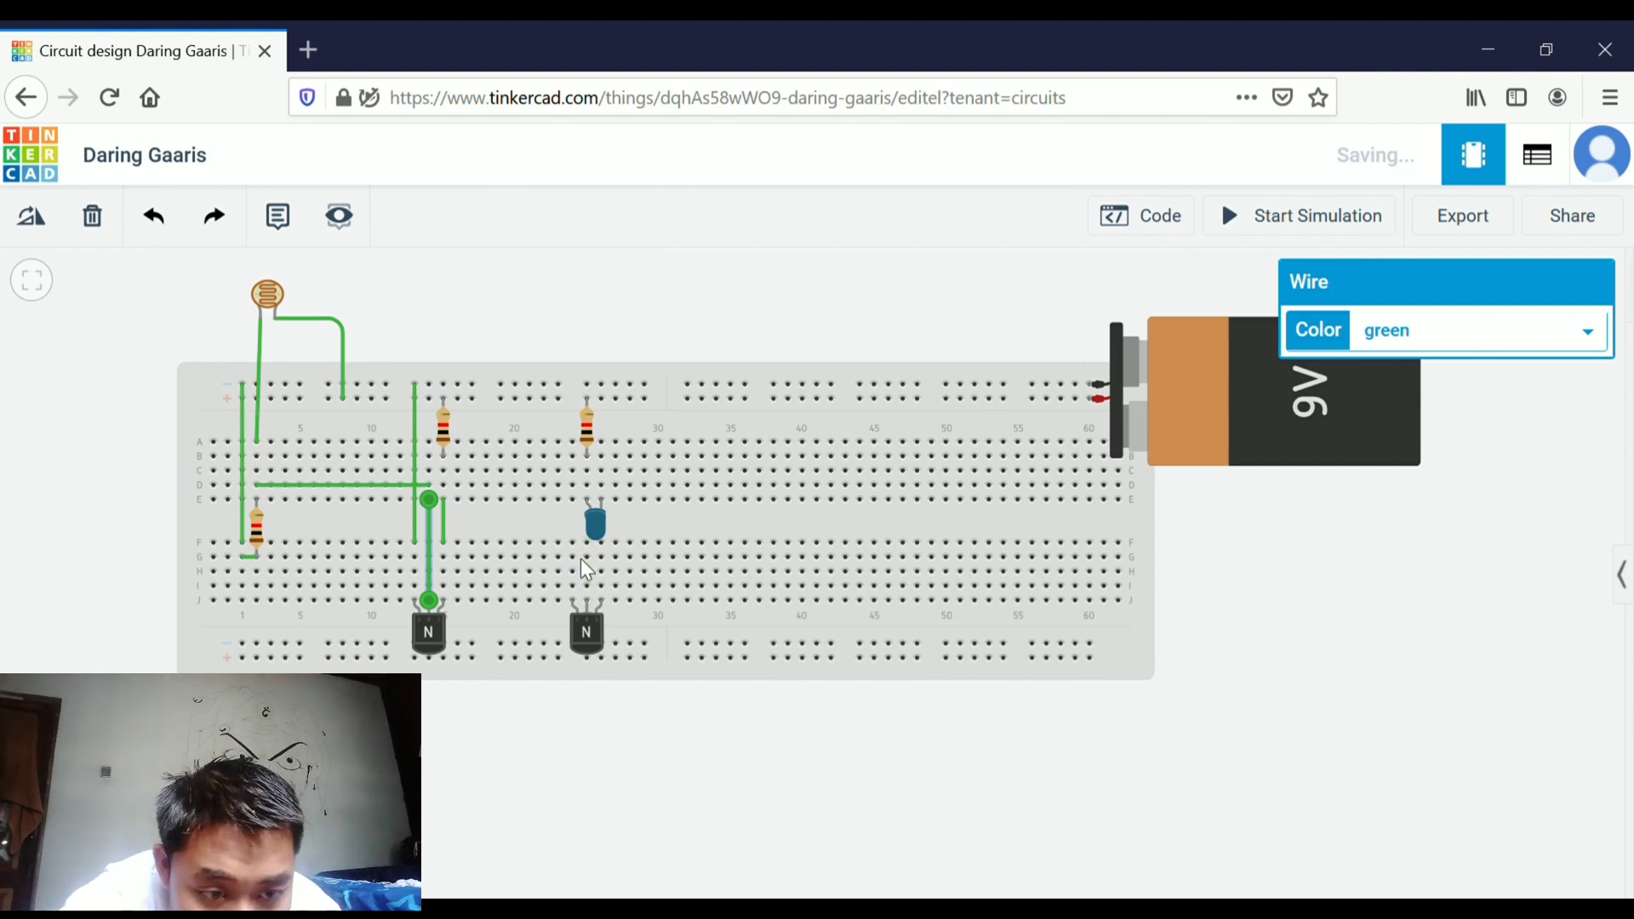
left_click(443, 585)
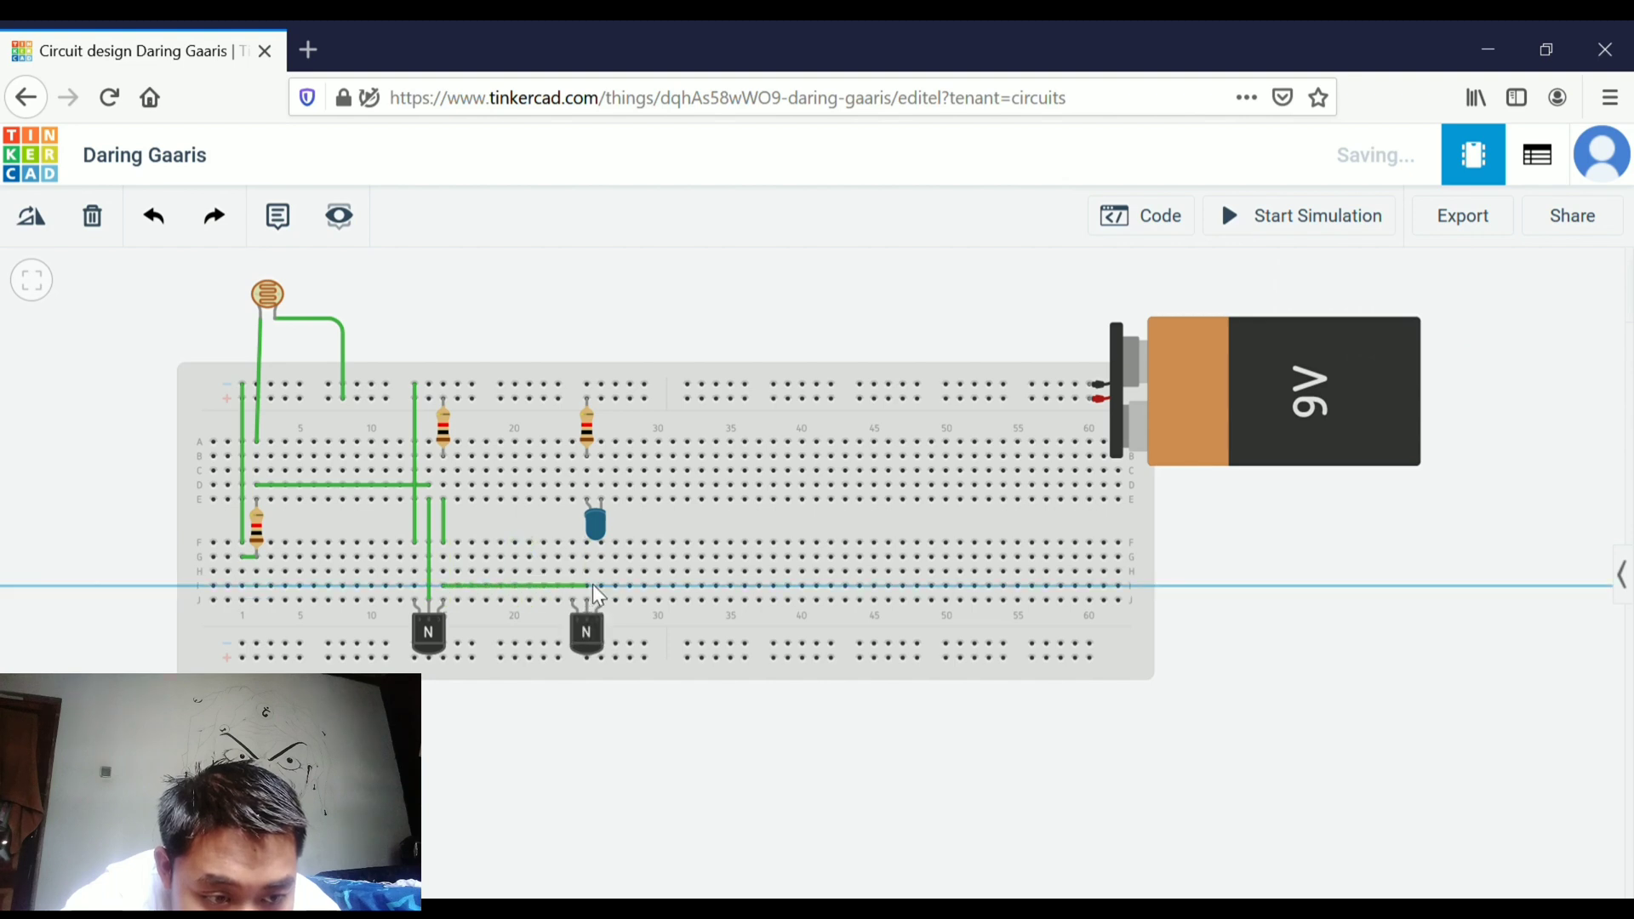
left_click(588, 586)
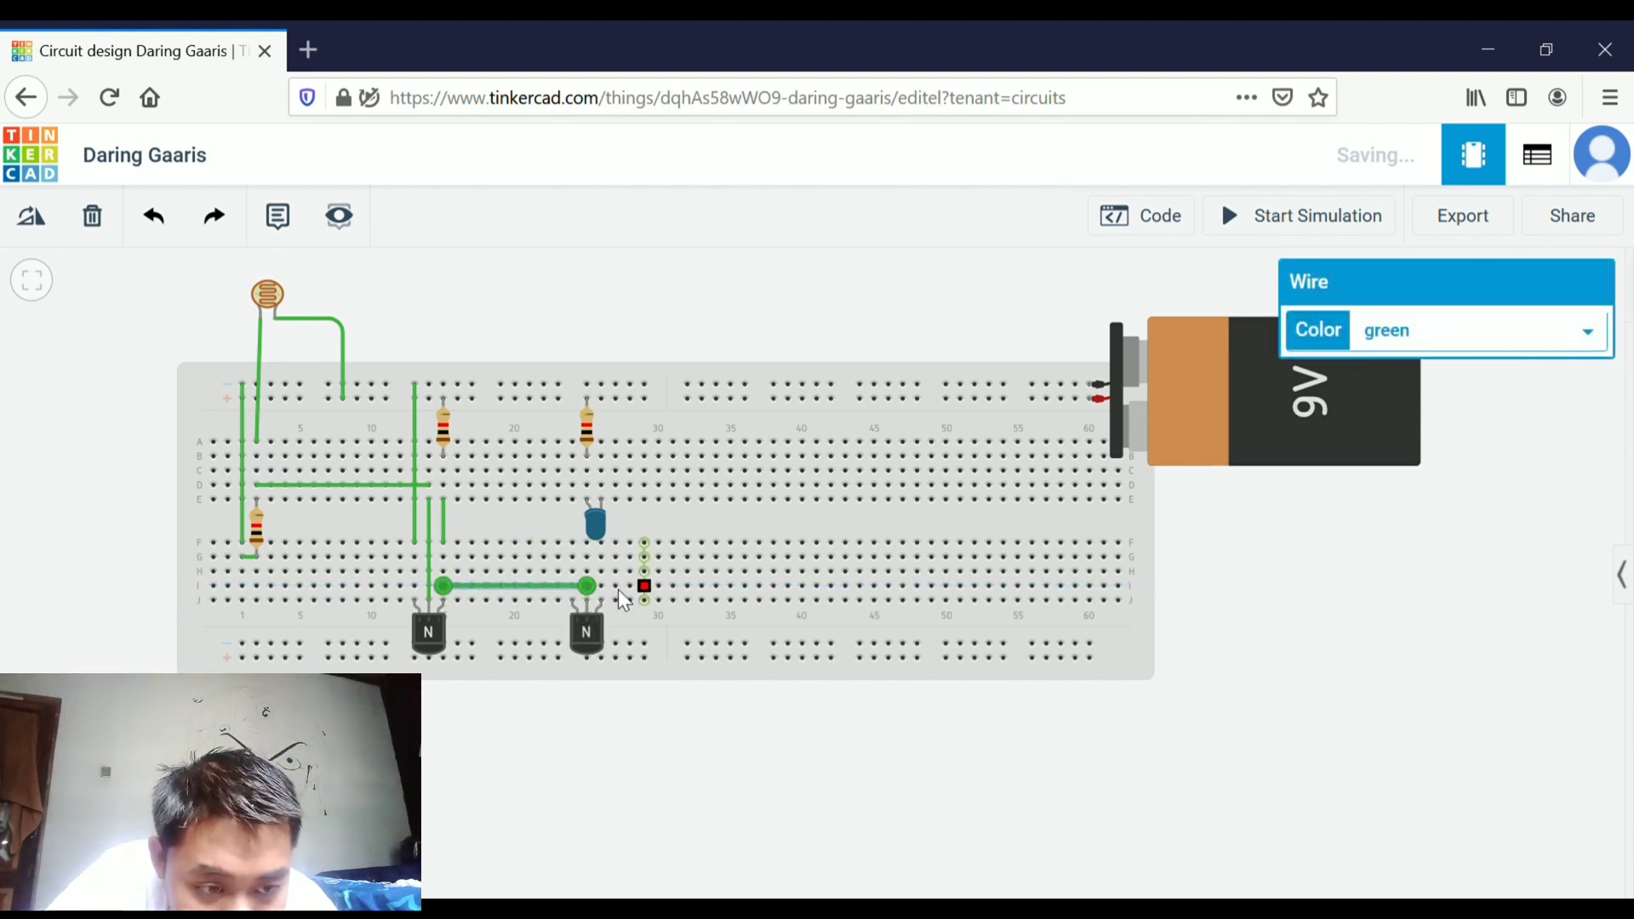
Run a wire from row F near column 24 up to the top power rail beside the LED's resistor
left_click(575, 547)
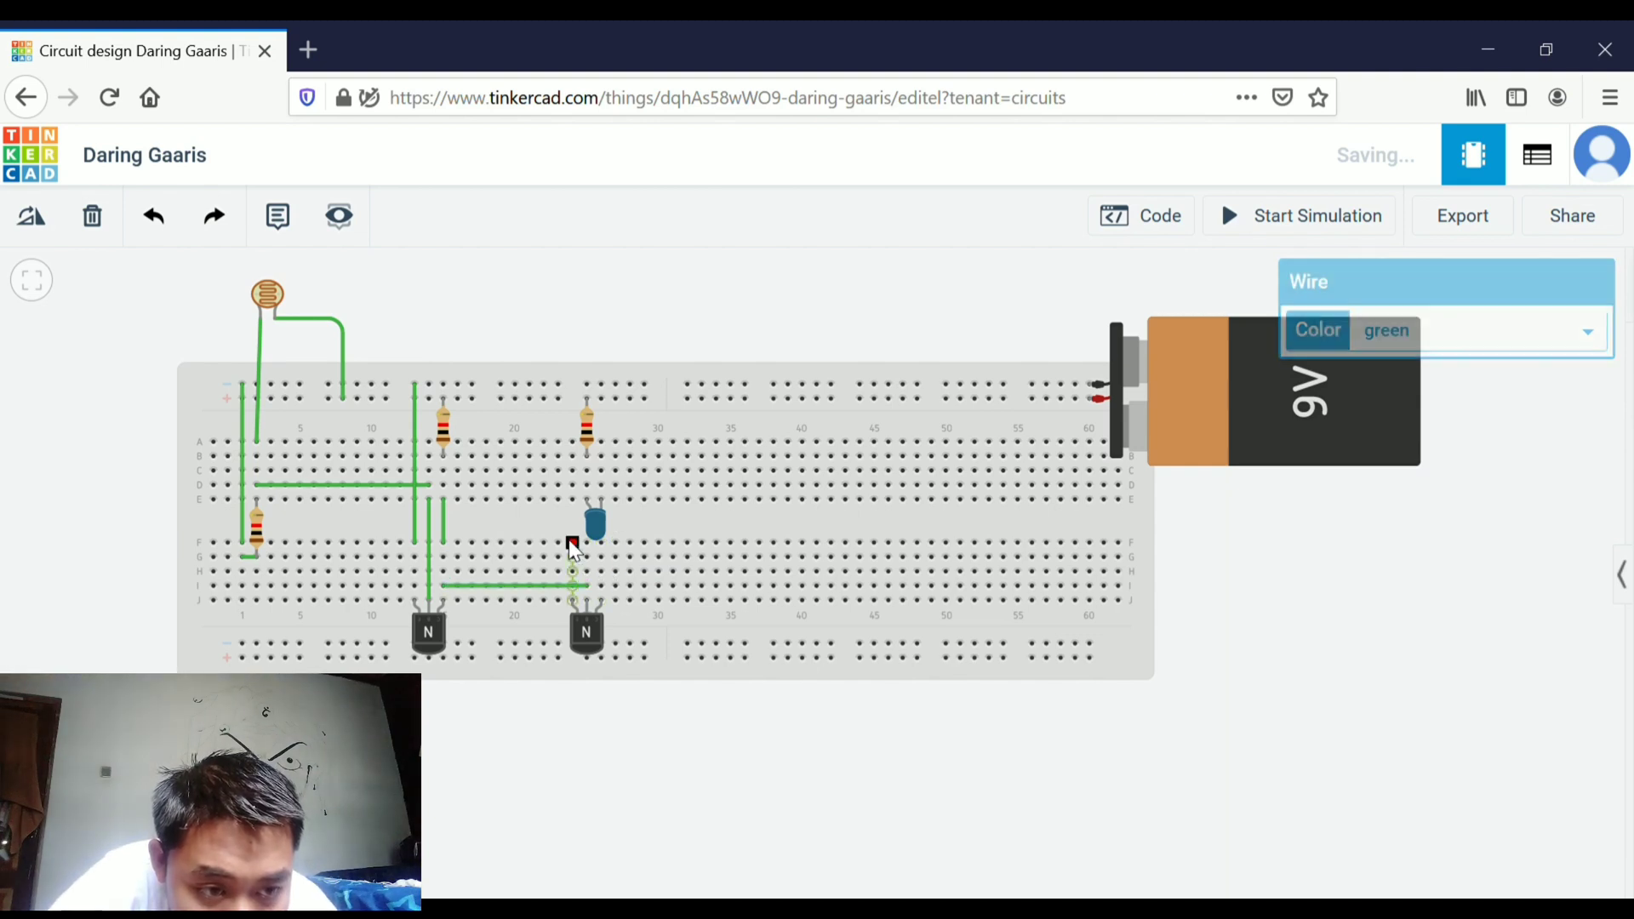
left_click(559, 384)
left_click(593, 347)
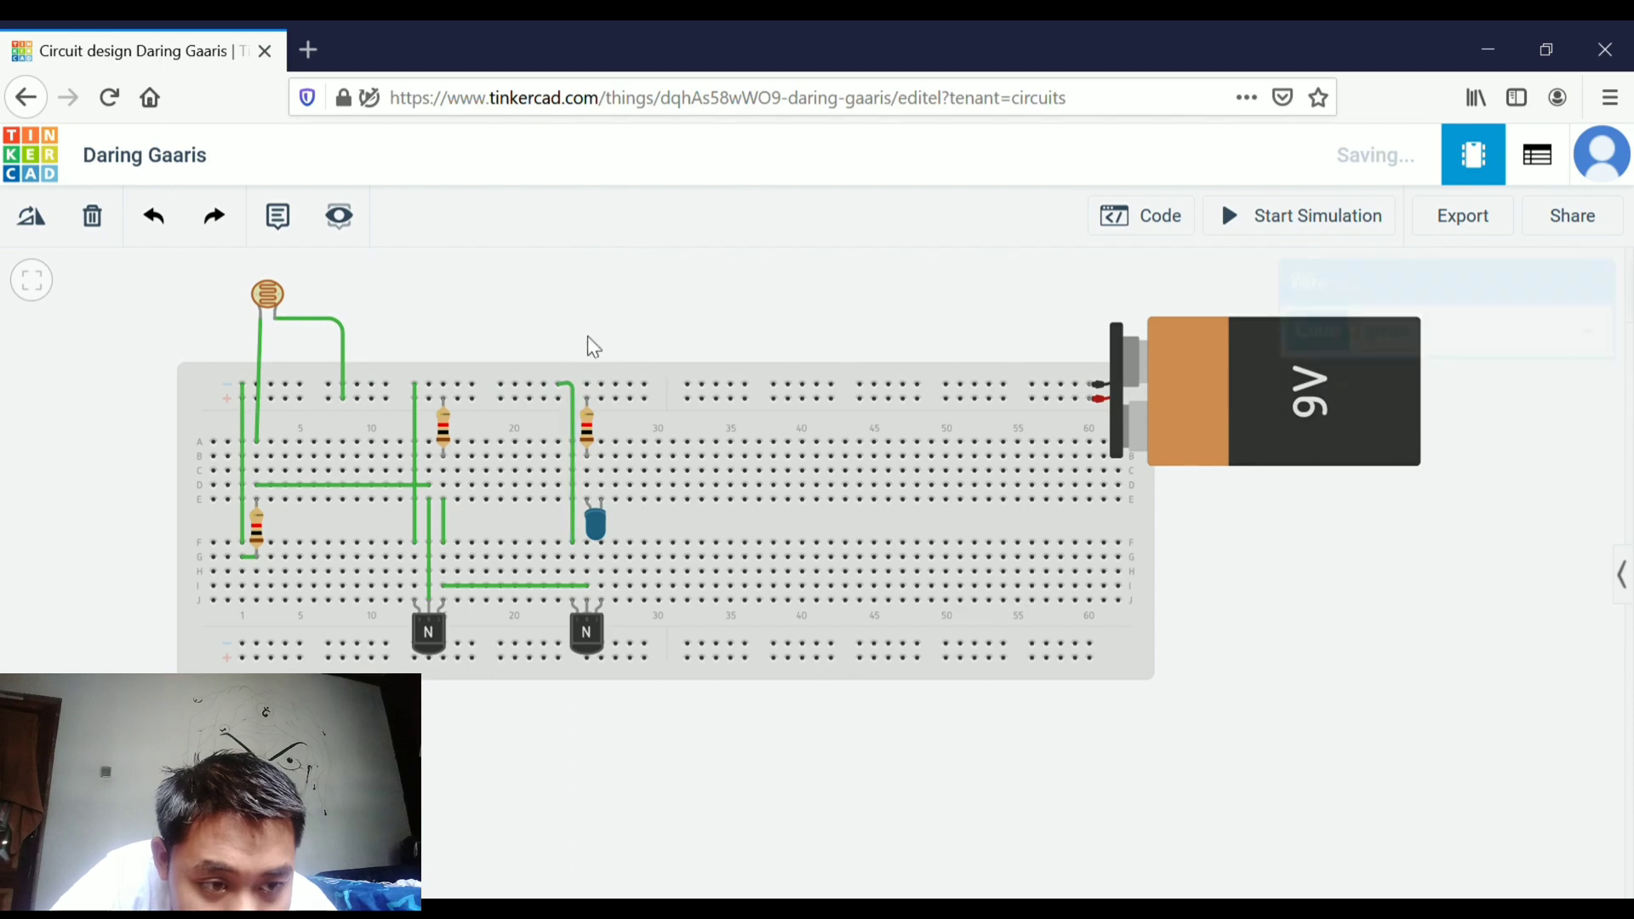
Move the blue LED down by one row so it sits beside the new vertical wire
scroll(558, 437, "up", 5)
left_click(593, 272)
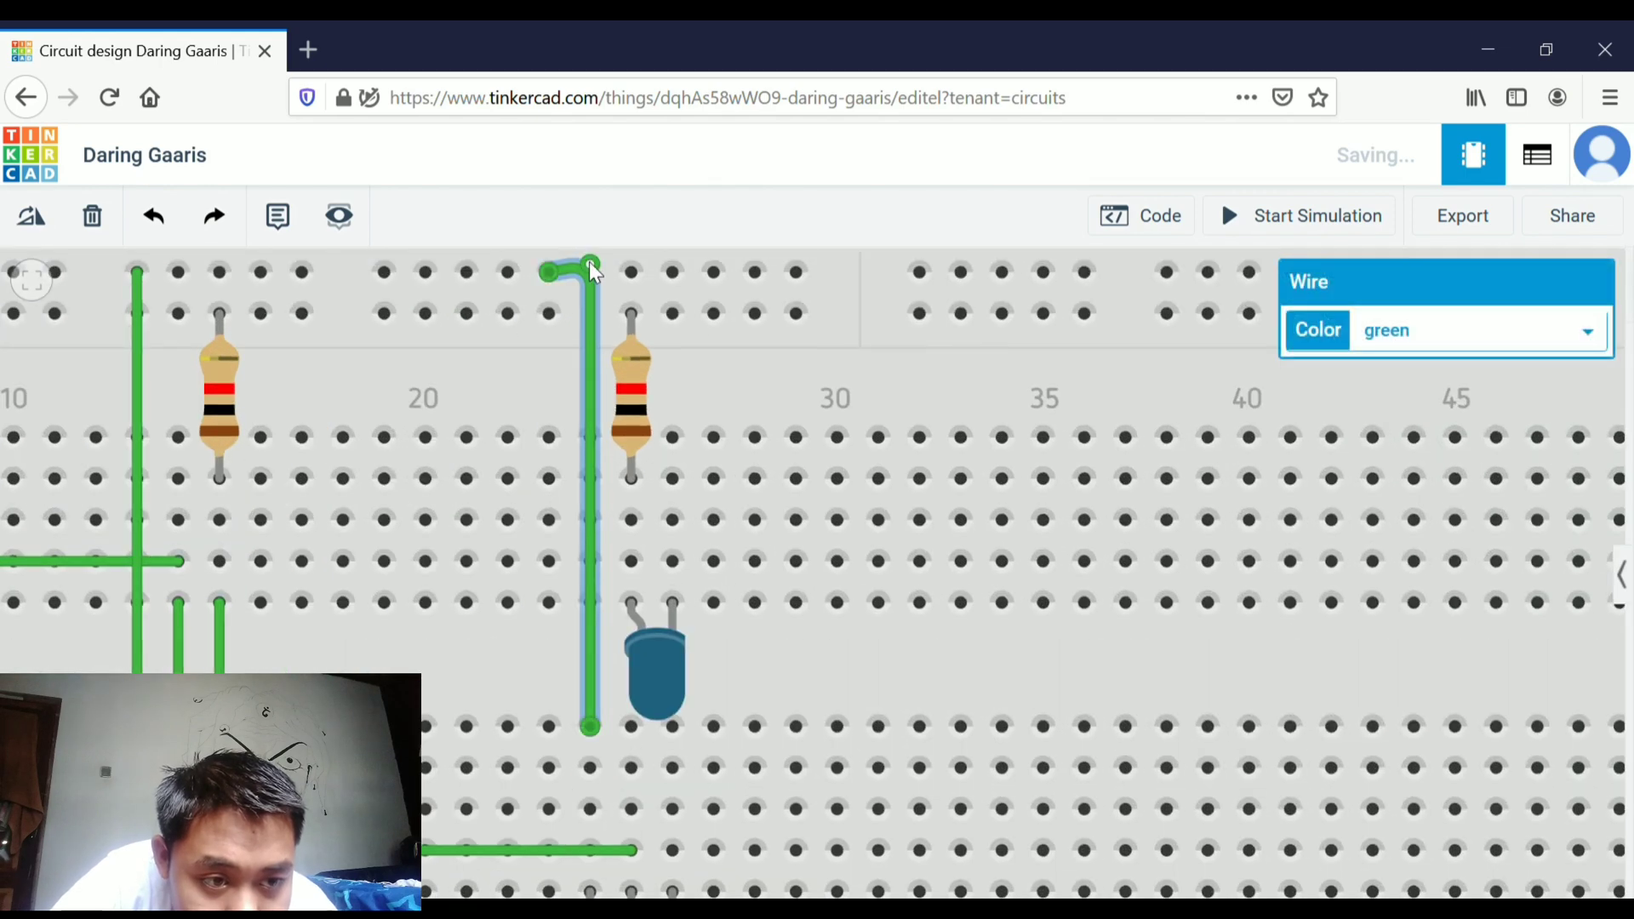
scroll(594, 272, "down", 5)
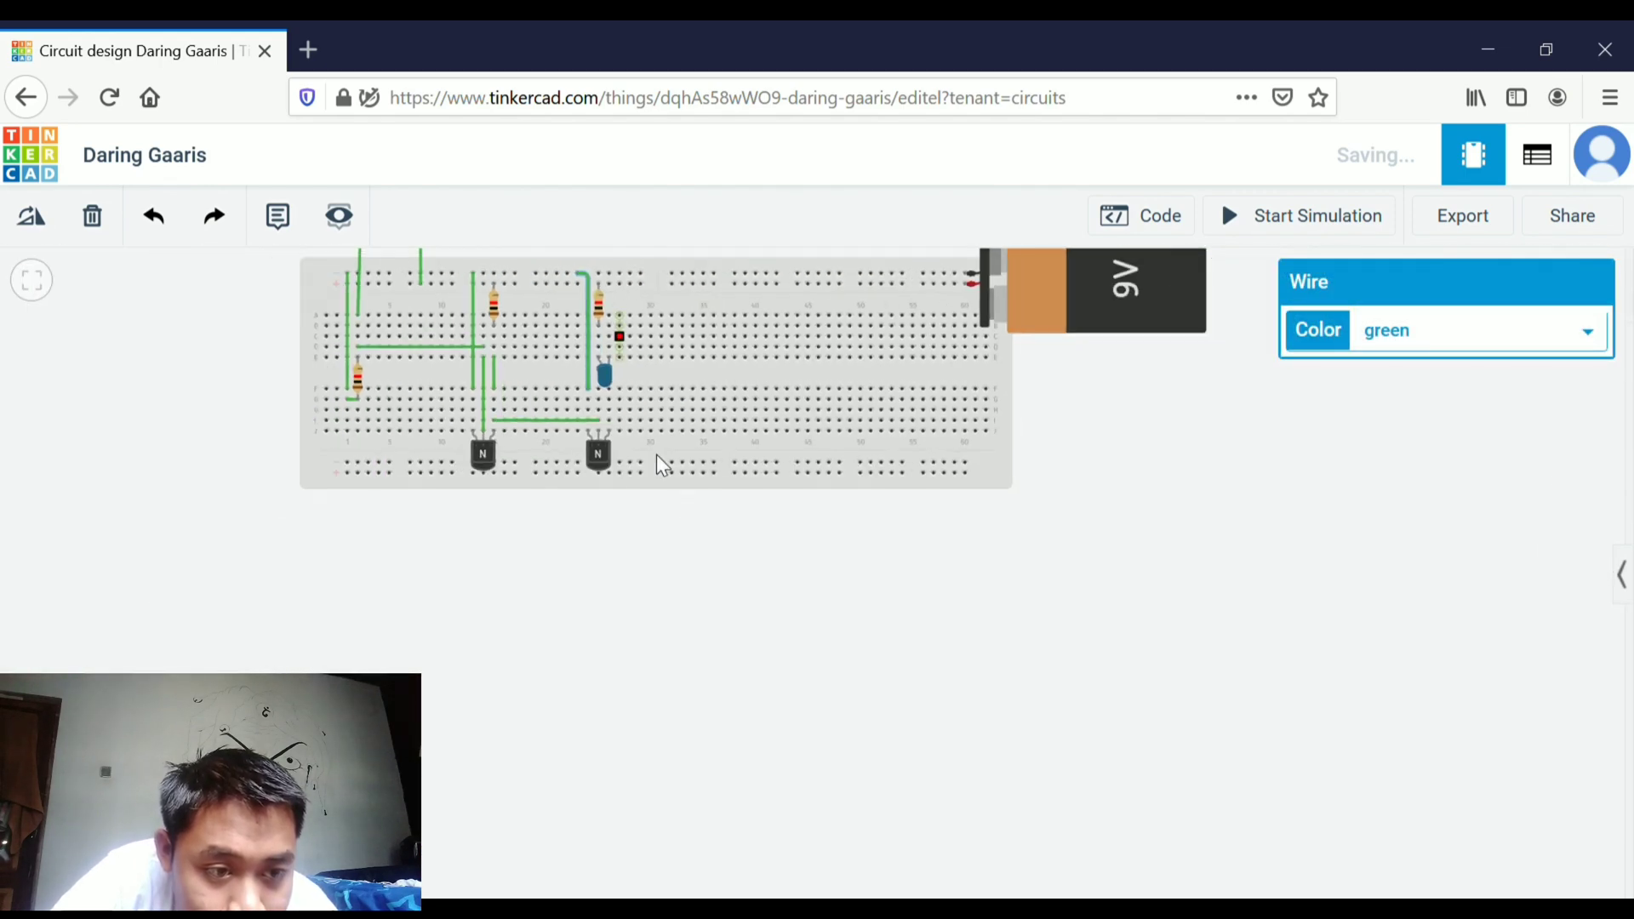
left_click_drag(694, 549, 690, 630)
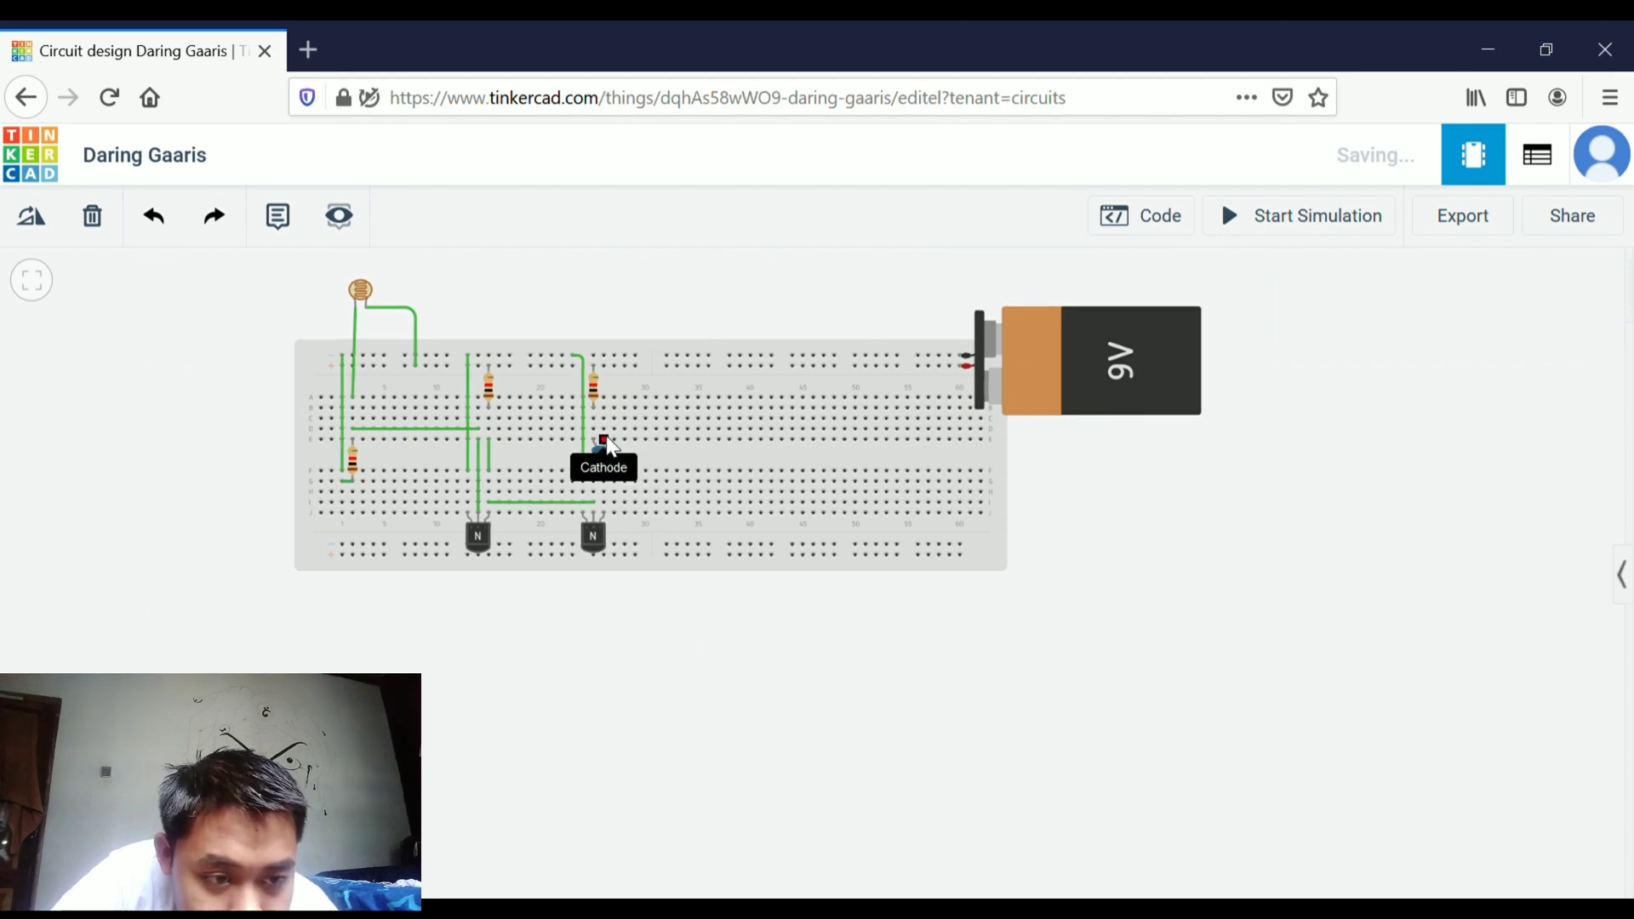
left_click_drag(611, 445, 612, 473)
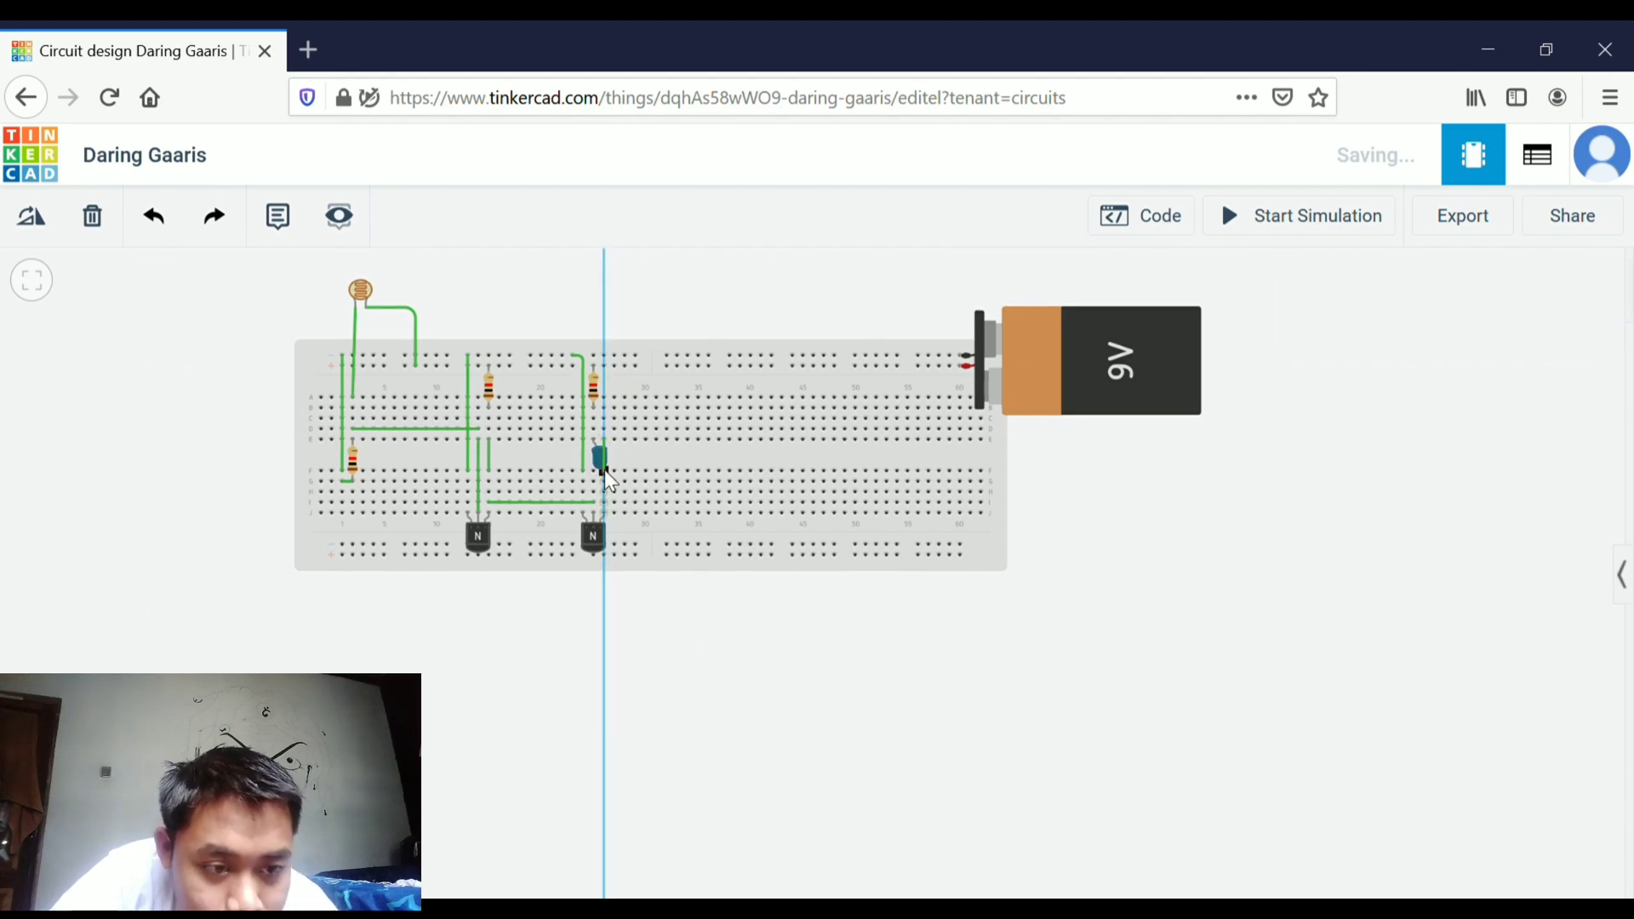
left_click(605, 472)
left_click(634, 590)
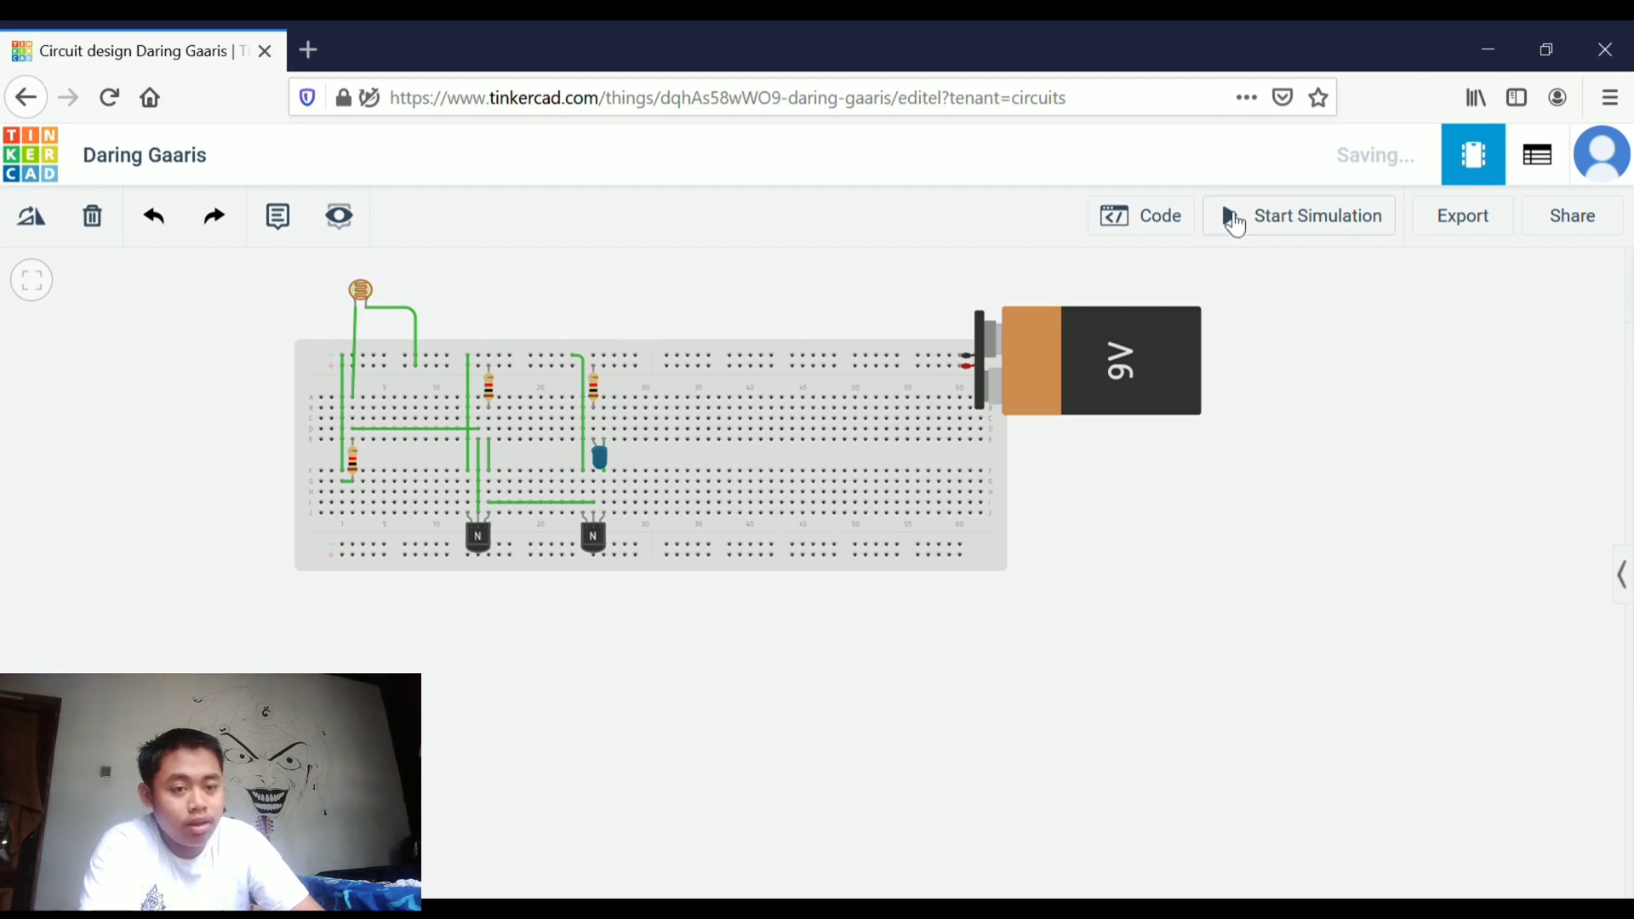
Start the simulation
left_click(1236, 224)
scroll(595, 462, "up", 2)
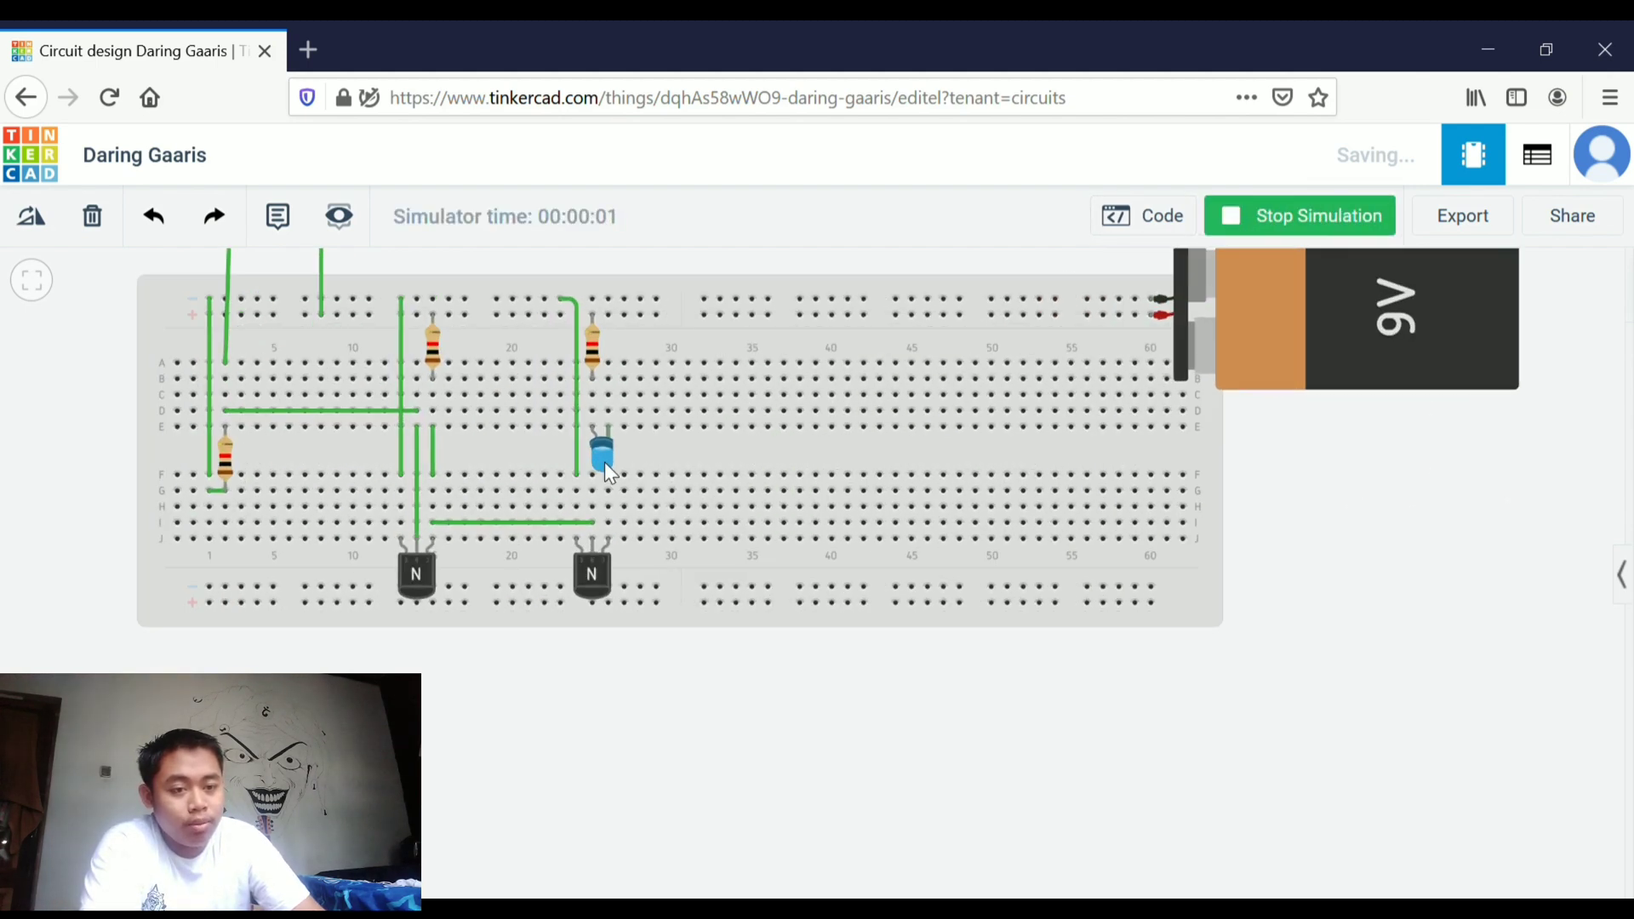
scroll(605, 463, "up", 1)
scroll(640, 438, "down", 2)
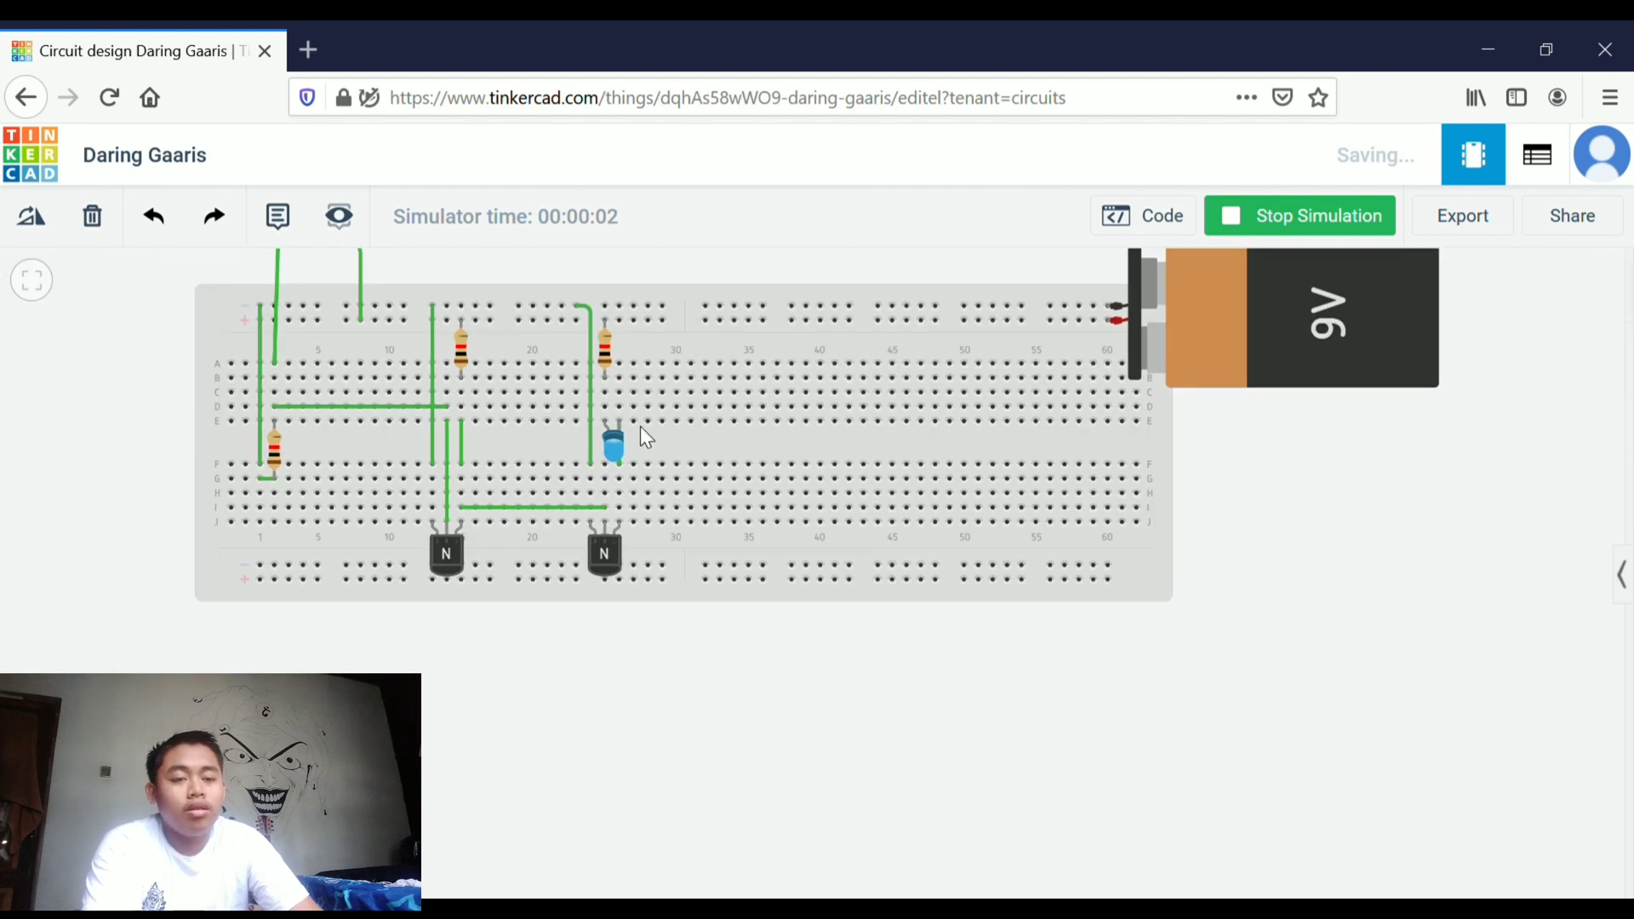
scroll(640, 437, "down", 2)
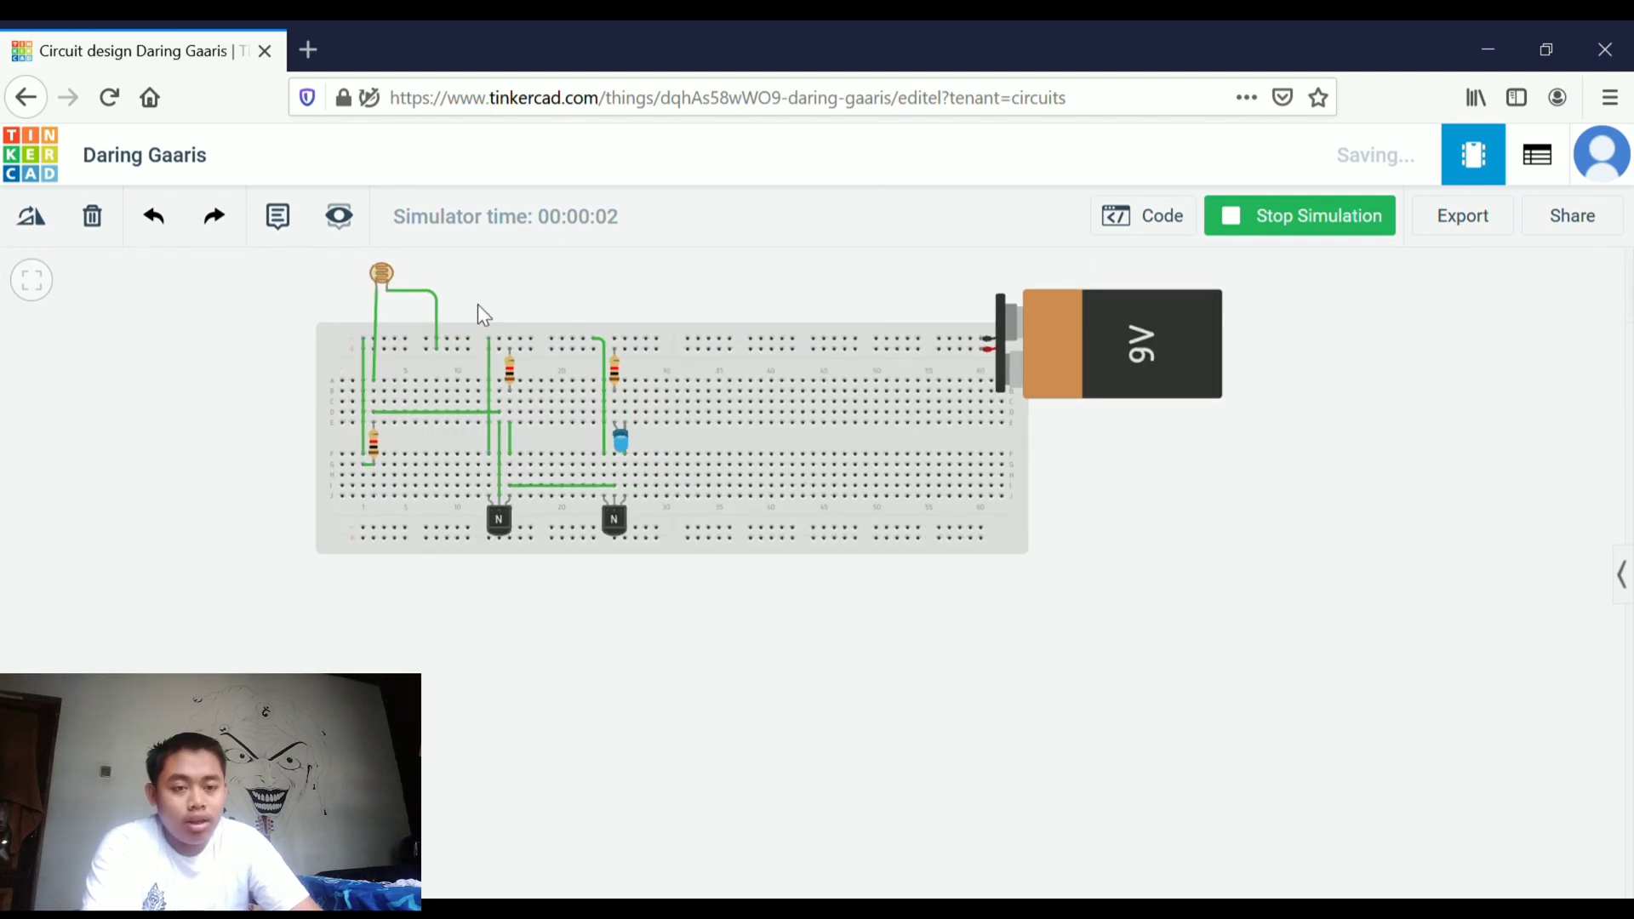
Open the photoresistor's light slider during the simulation and drag it toward the dark setting
left_click(386, 292)
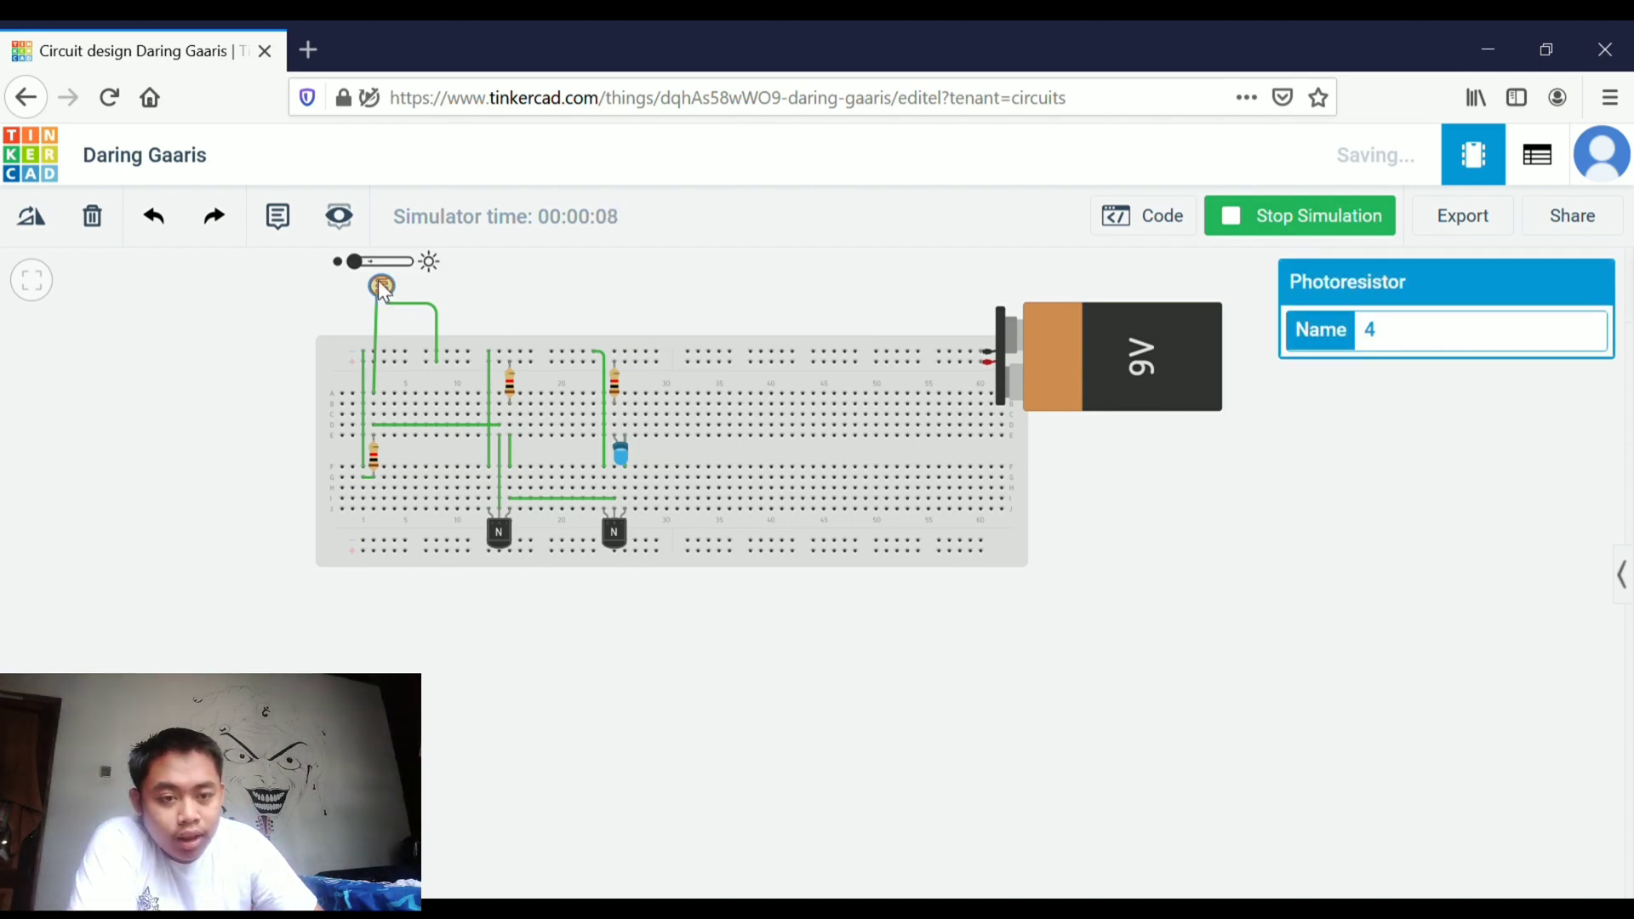
left_click(284, 360)
scroll(284, 359, "up", 2)
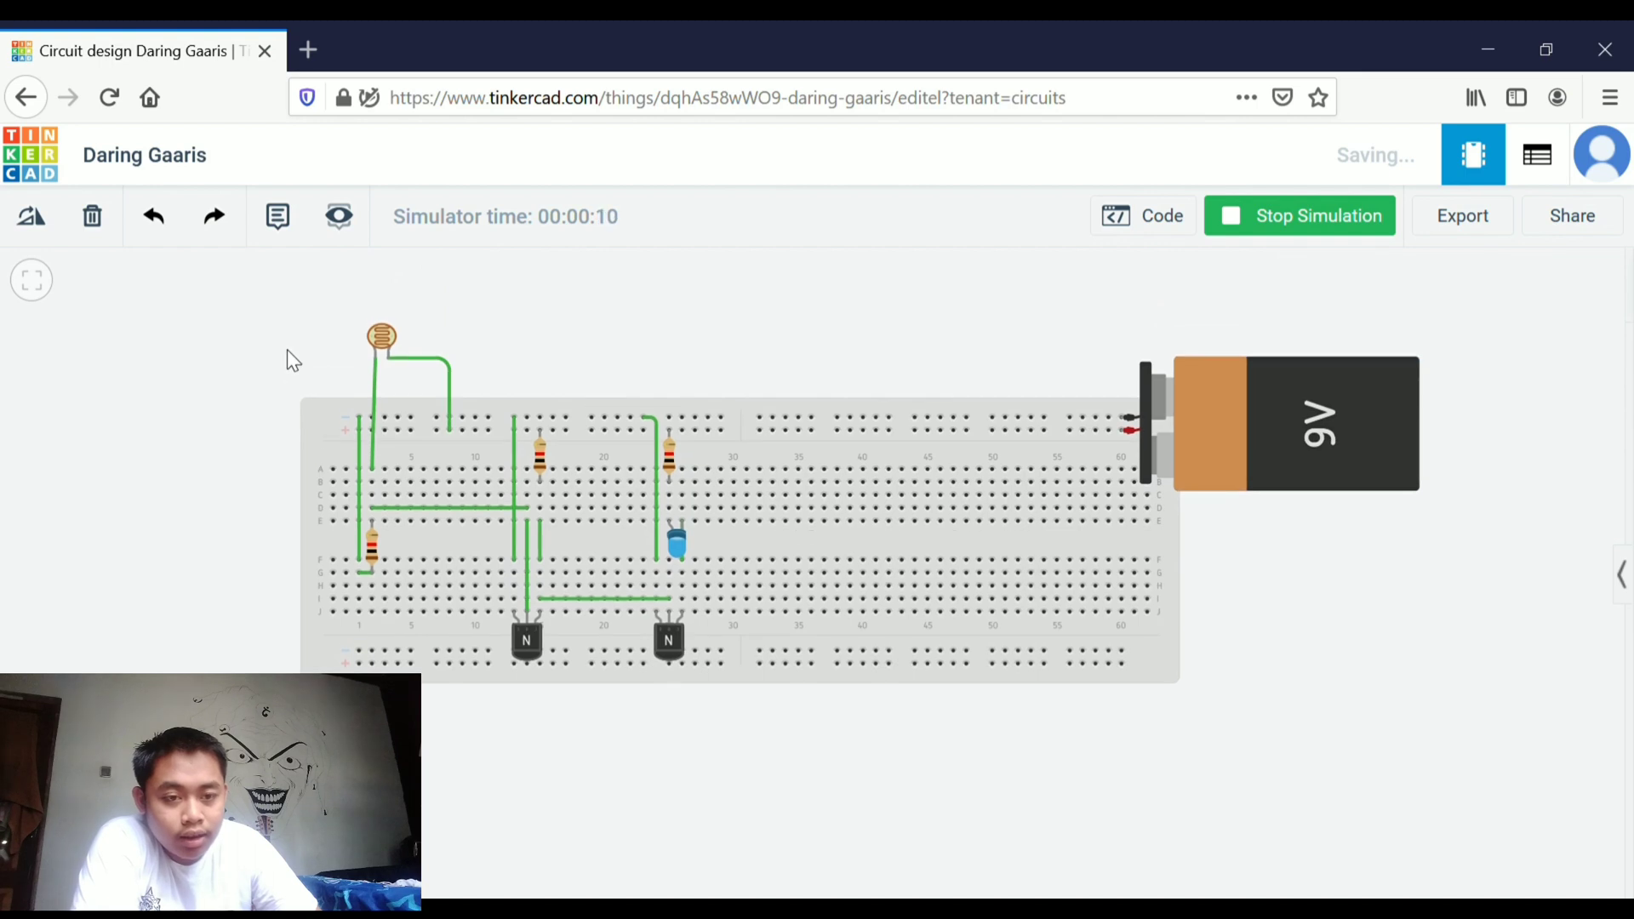
left_click(381, 339)
scroll(380, 324, "up", 3)
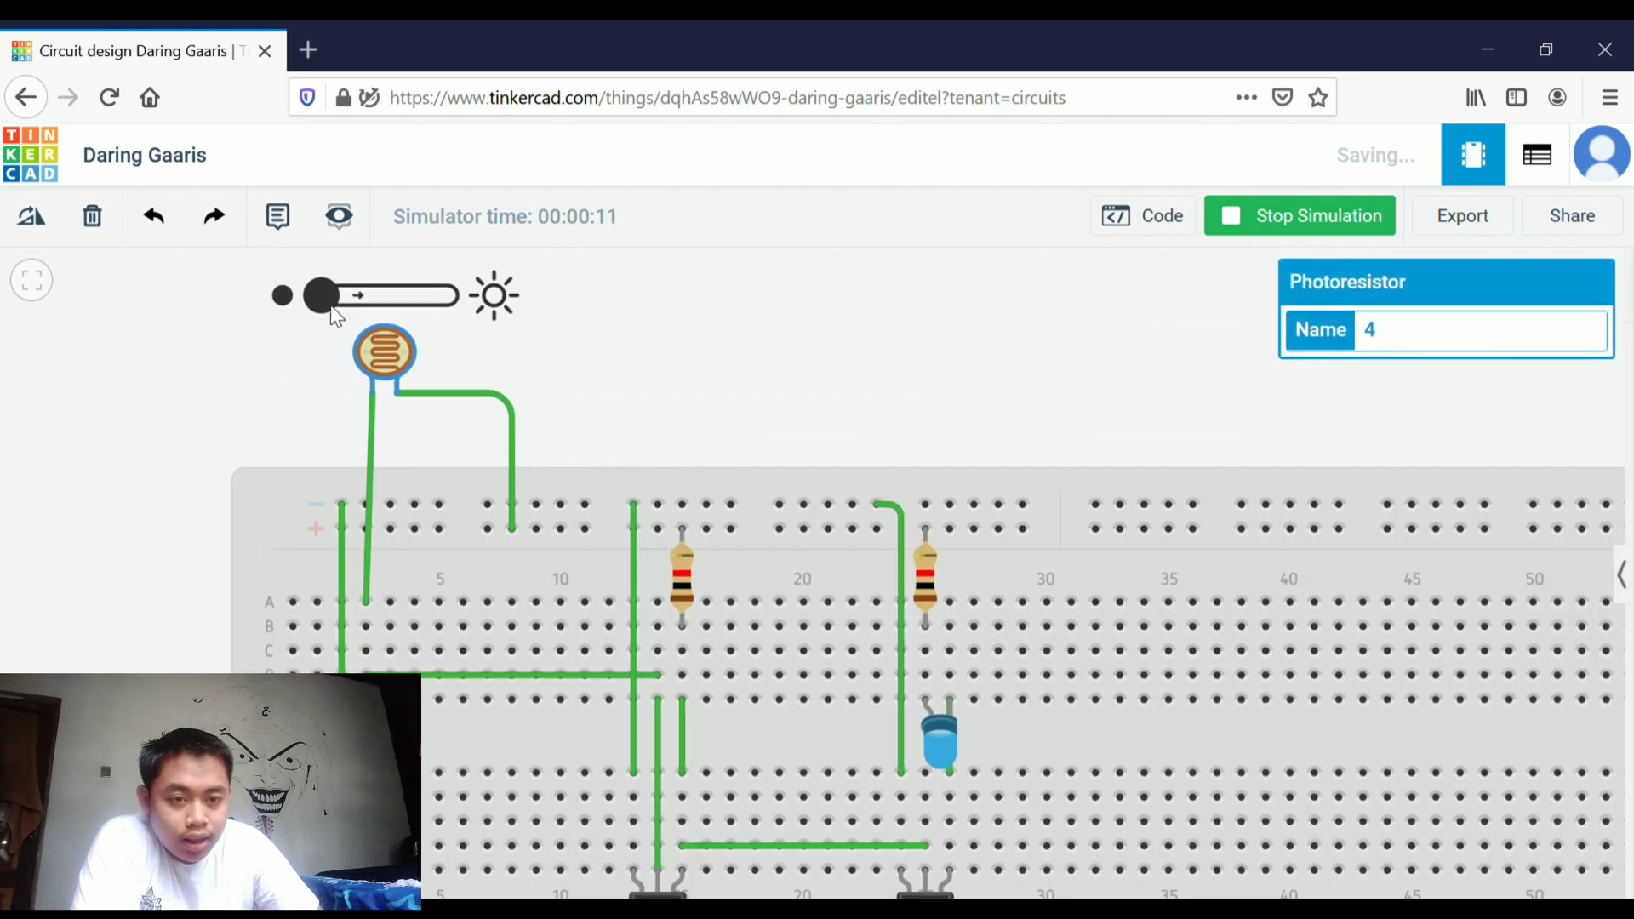
left_click_drag(329, 303, 288, 304)
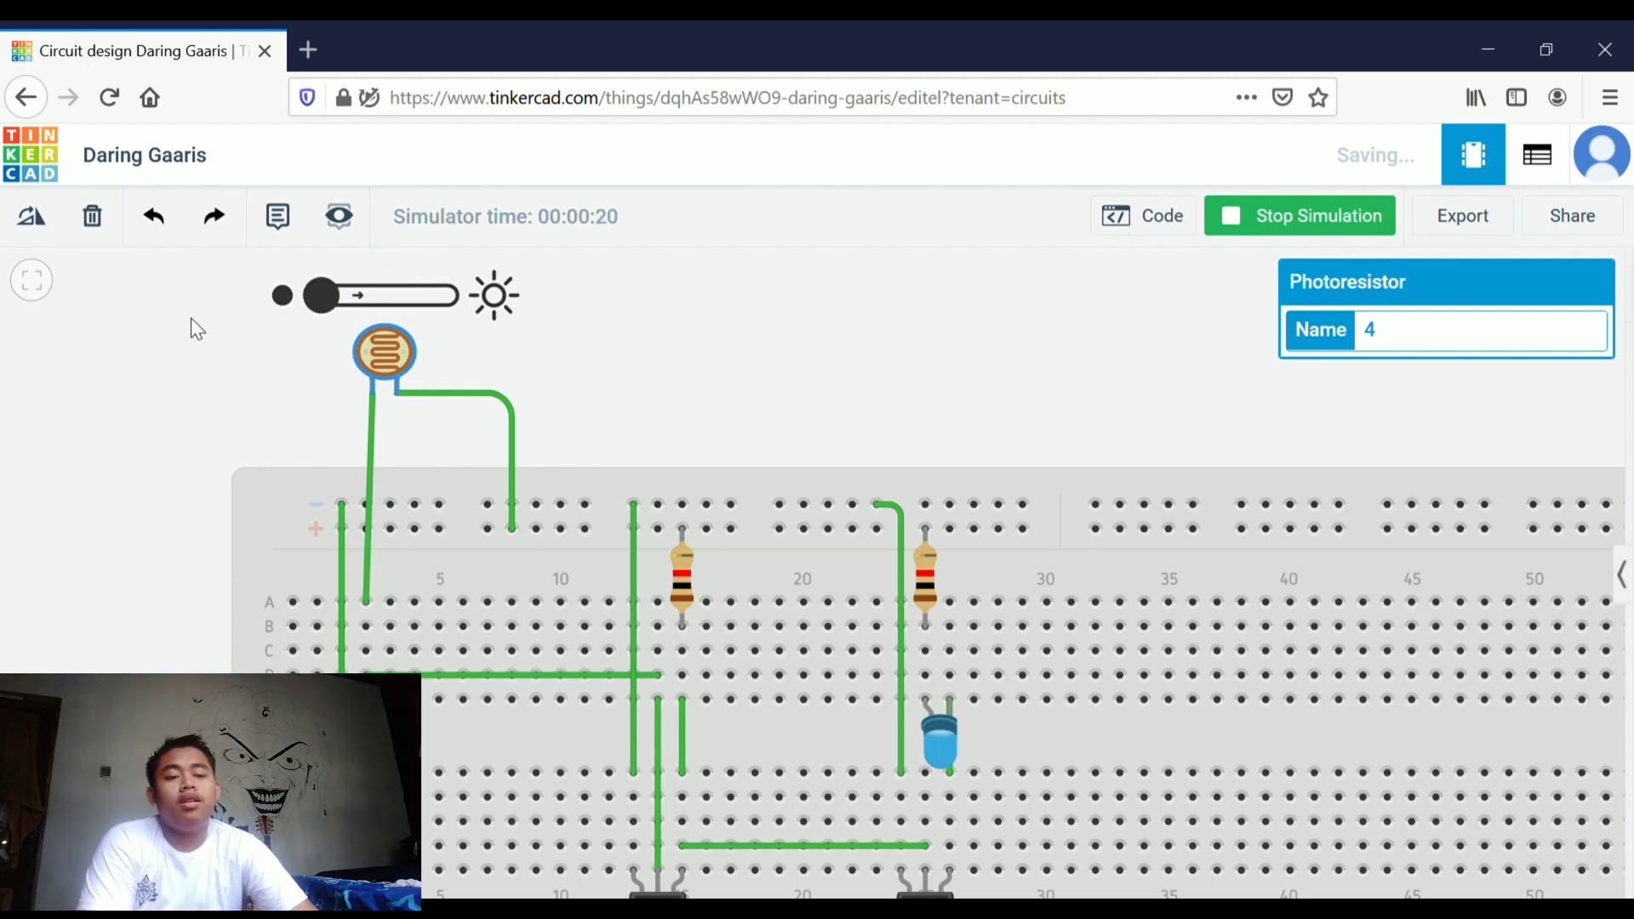
left_click(151, 370)
scroll(152, 370, "down", 4)
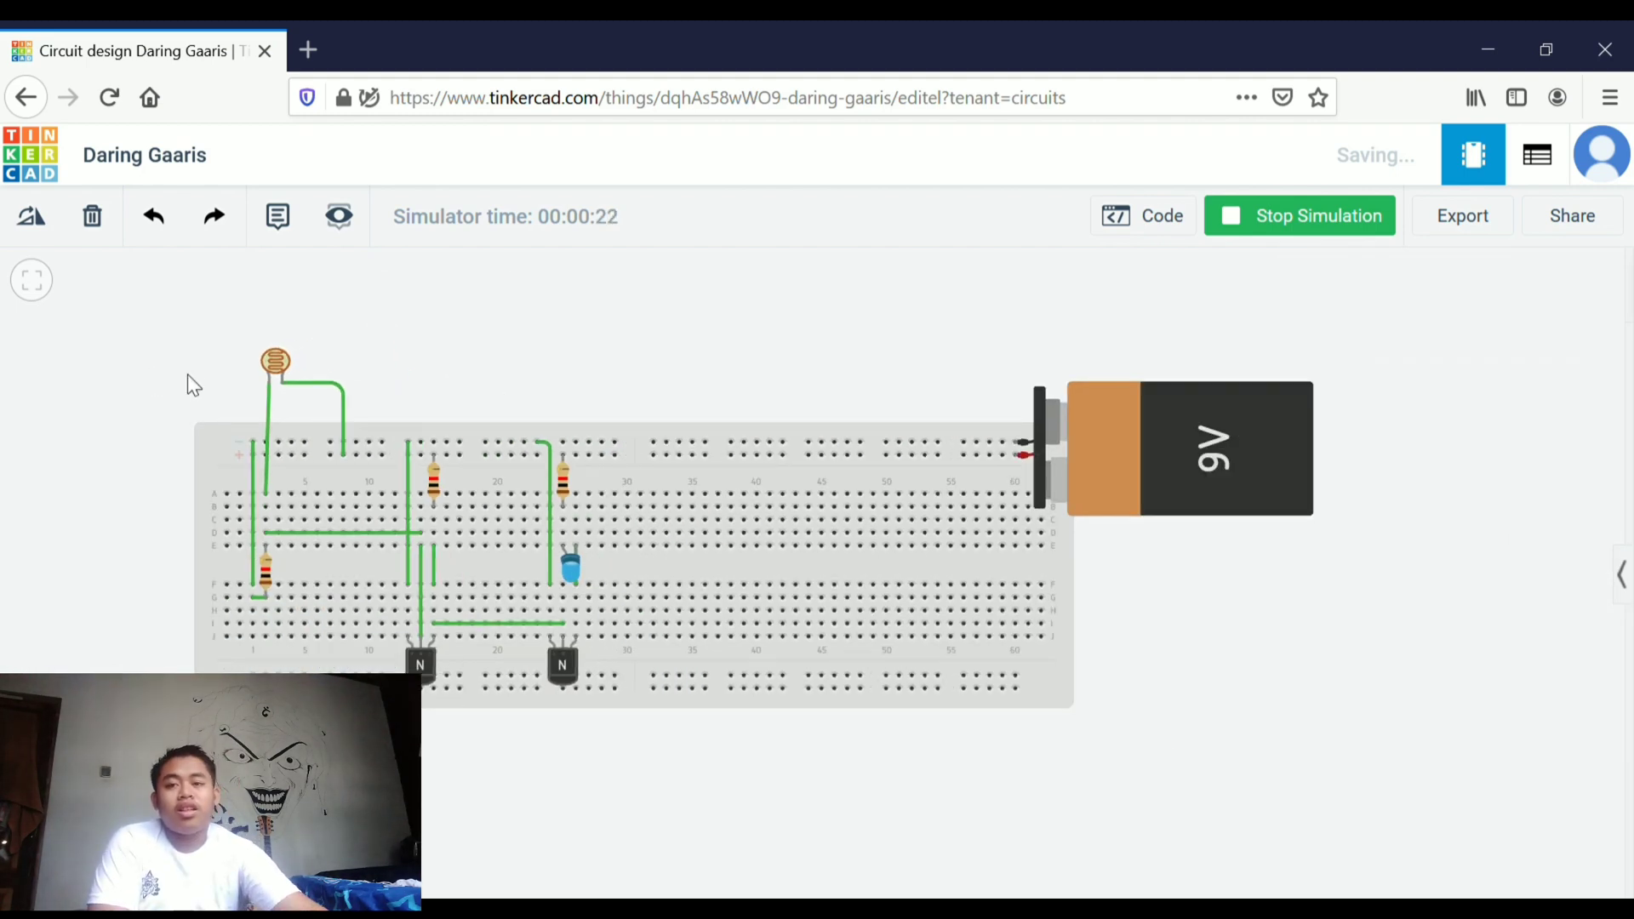